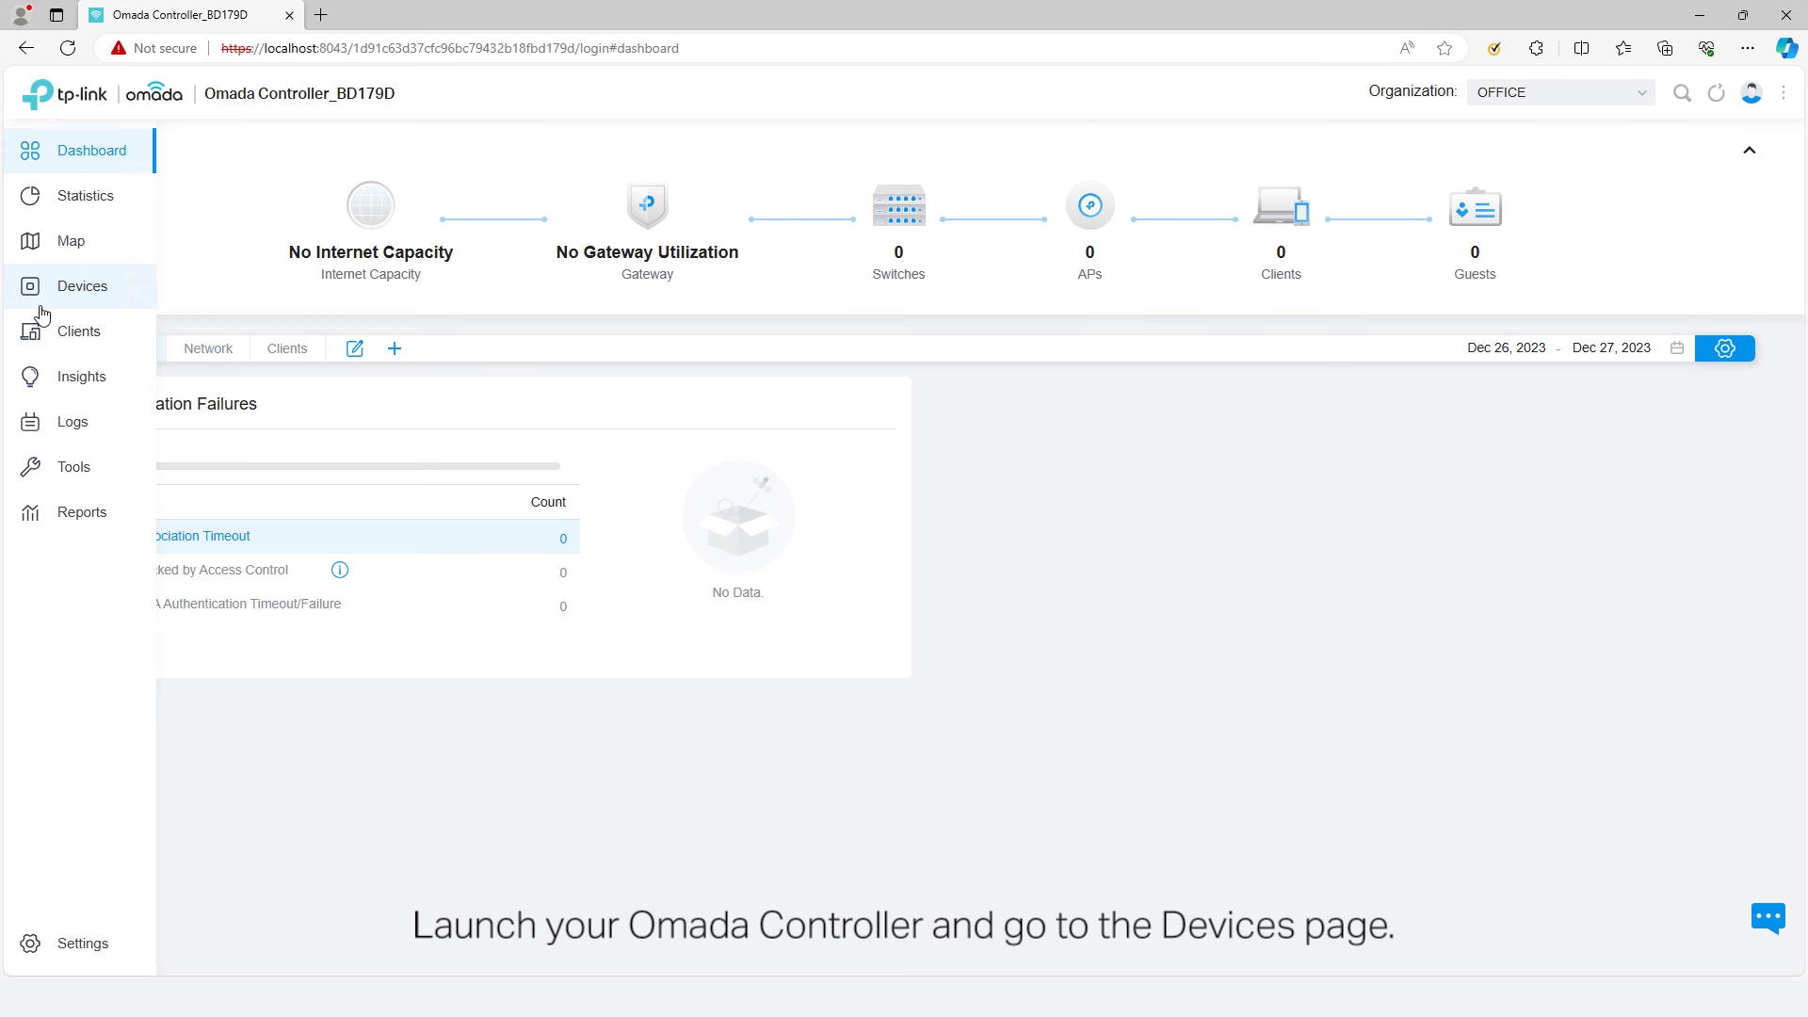
Start creating a new wireless network from the WLAN settings
left_click(49, 288)
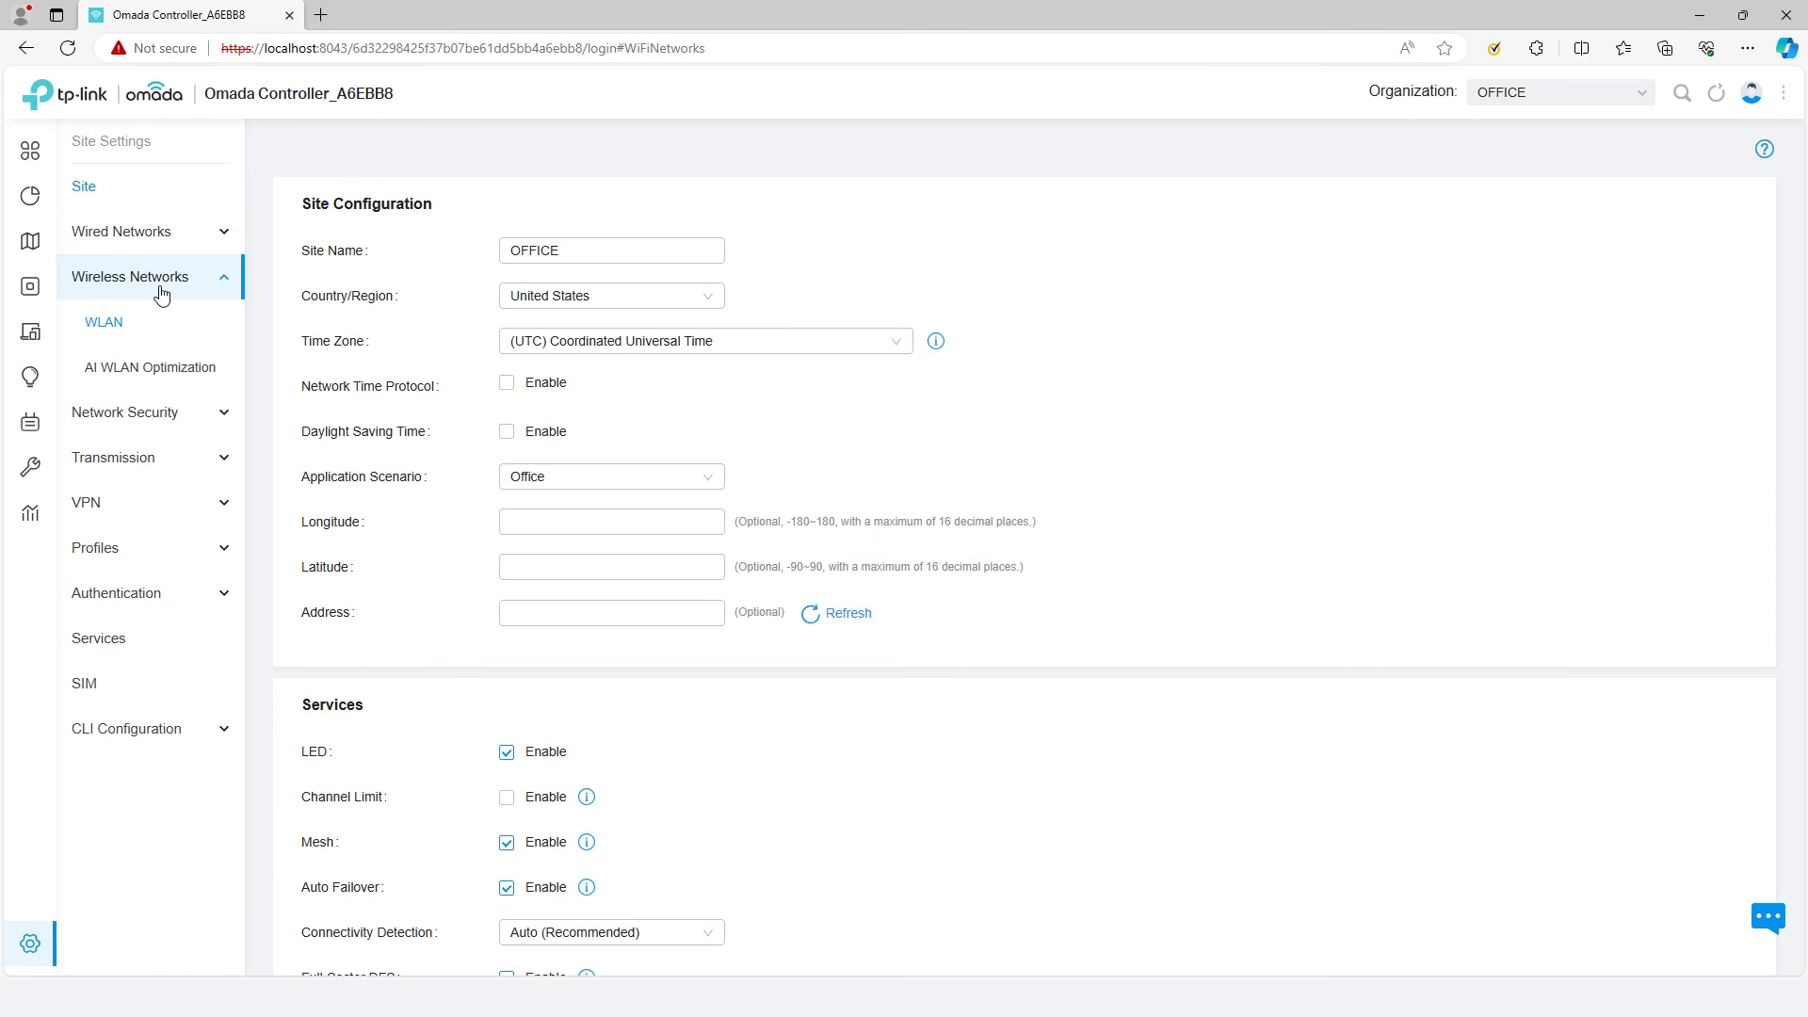
left_click(163, 282)
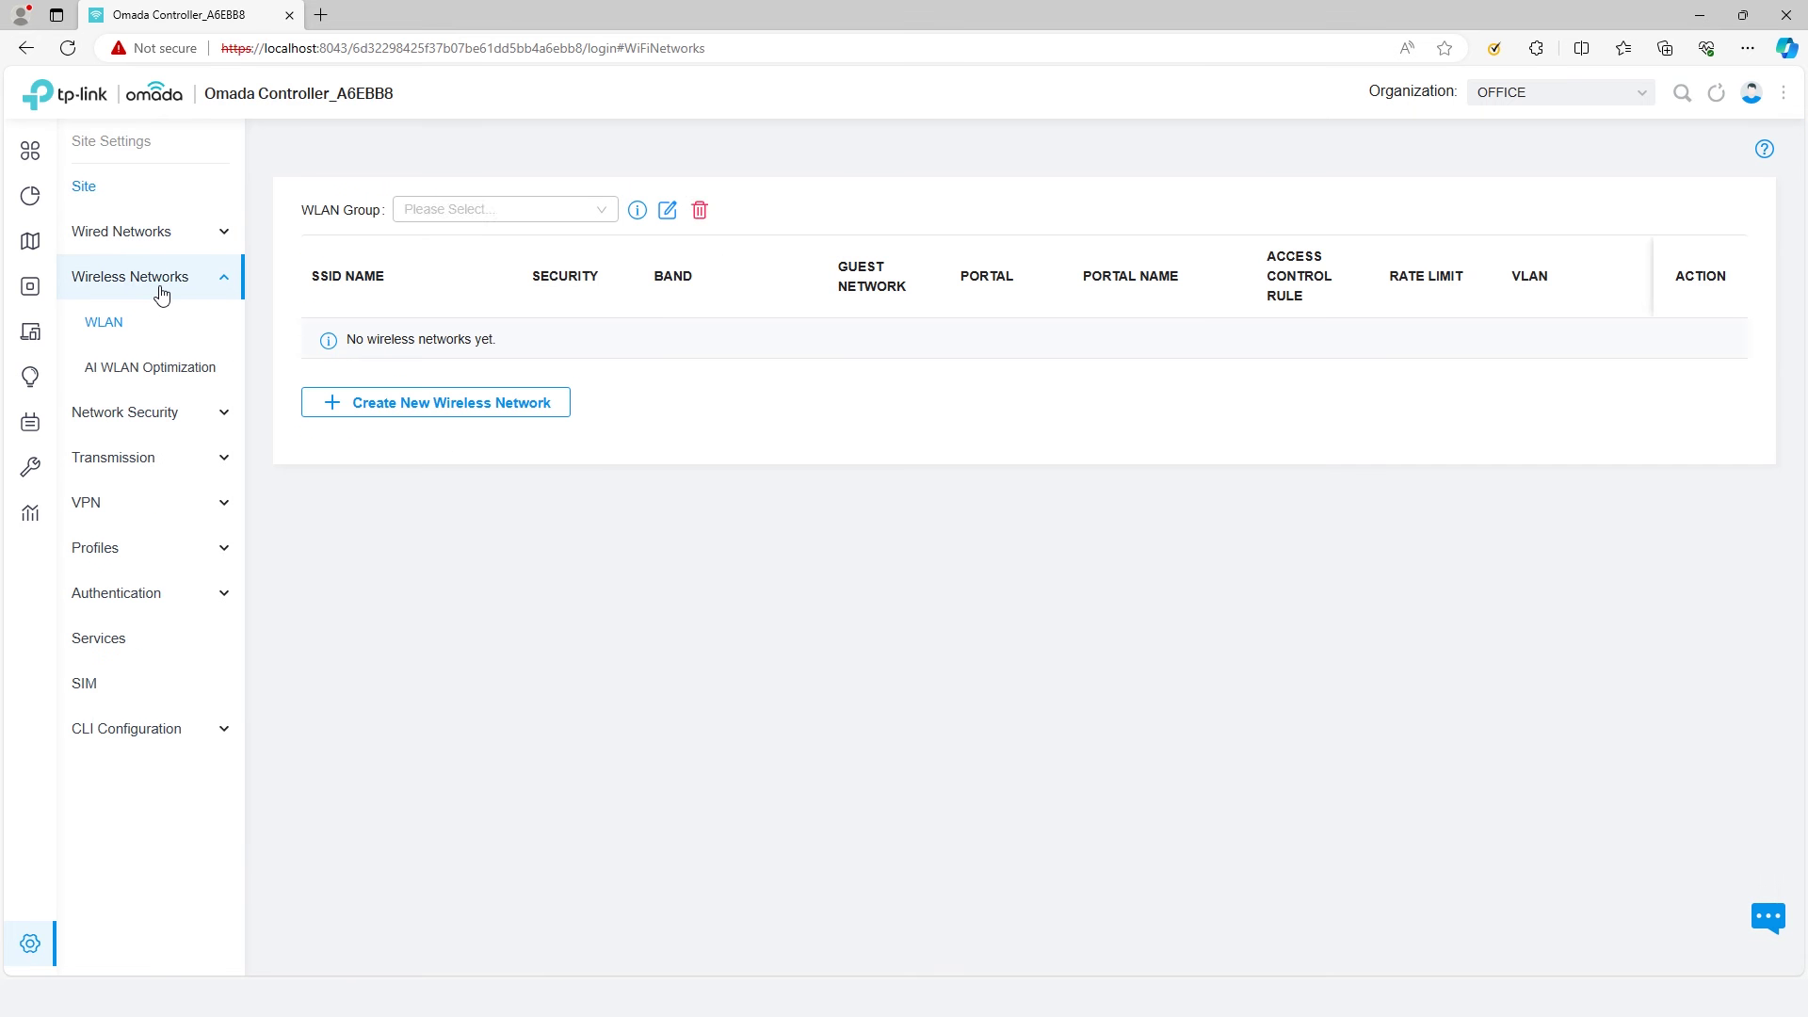
left_click(468, 409)
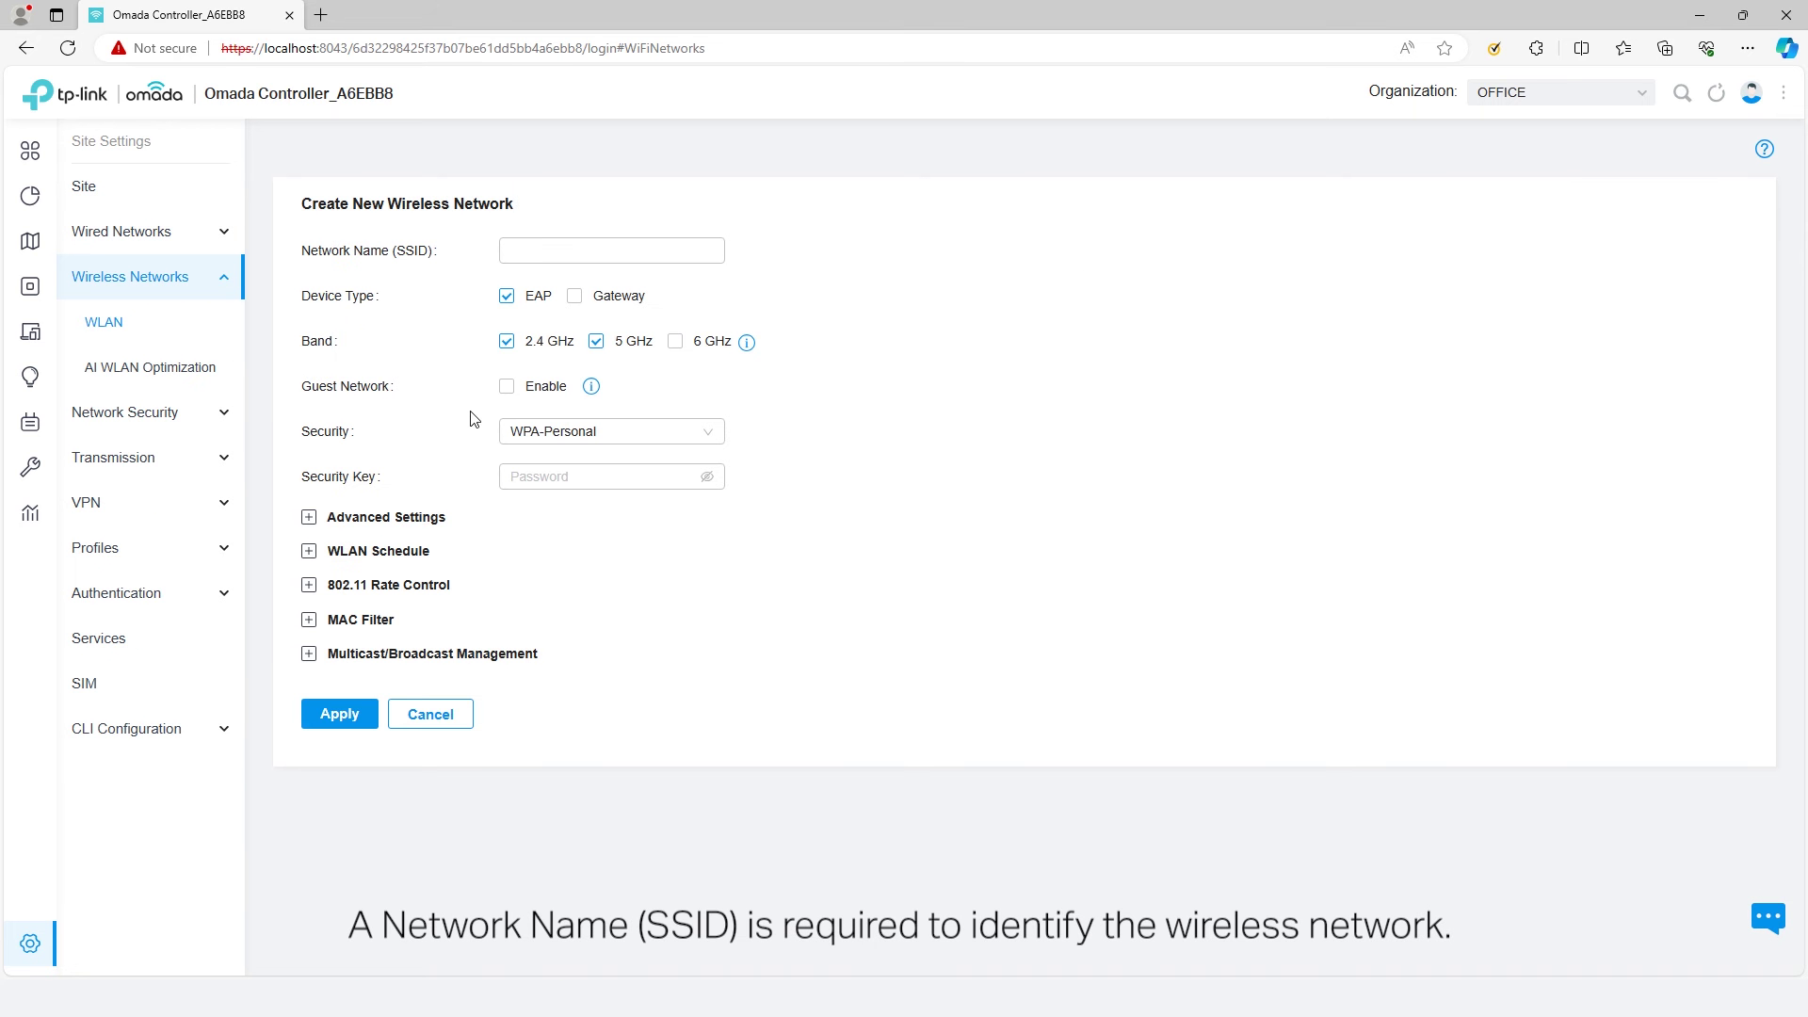
Name the network OFFICE and keep both 2.4 GHz and 5 GHz bands enabled
left_click(512, 251)
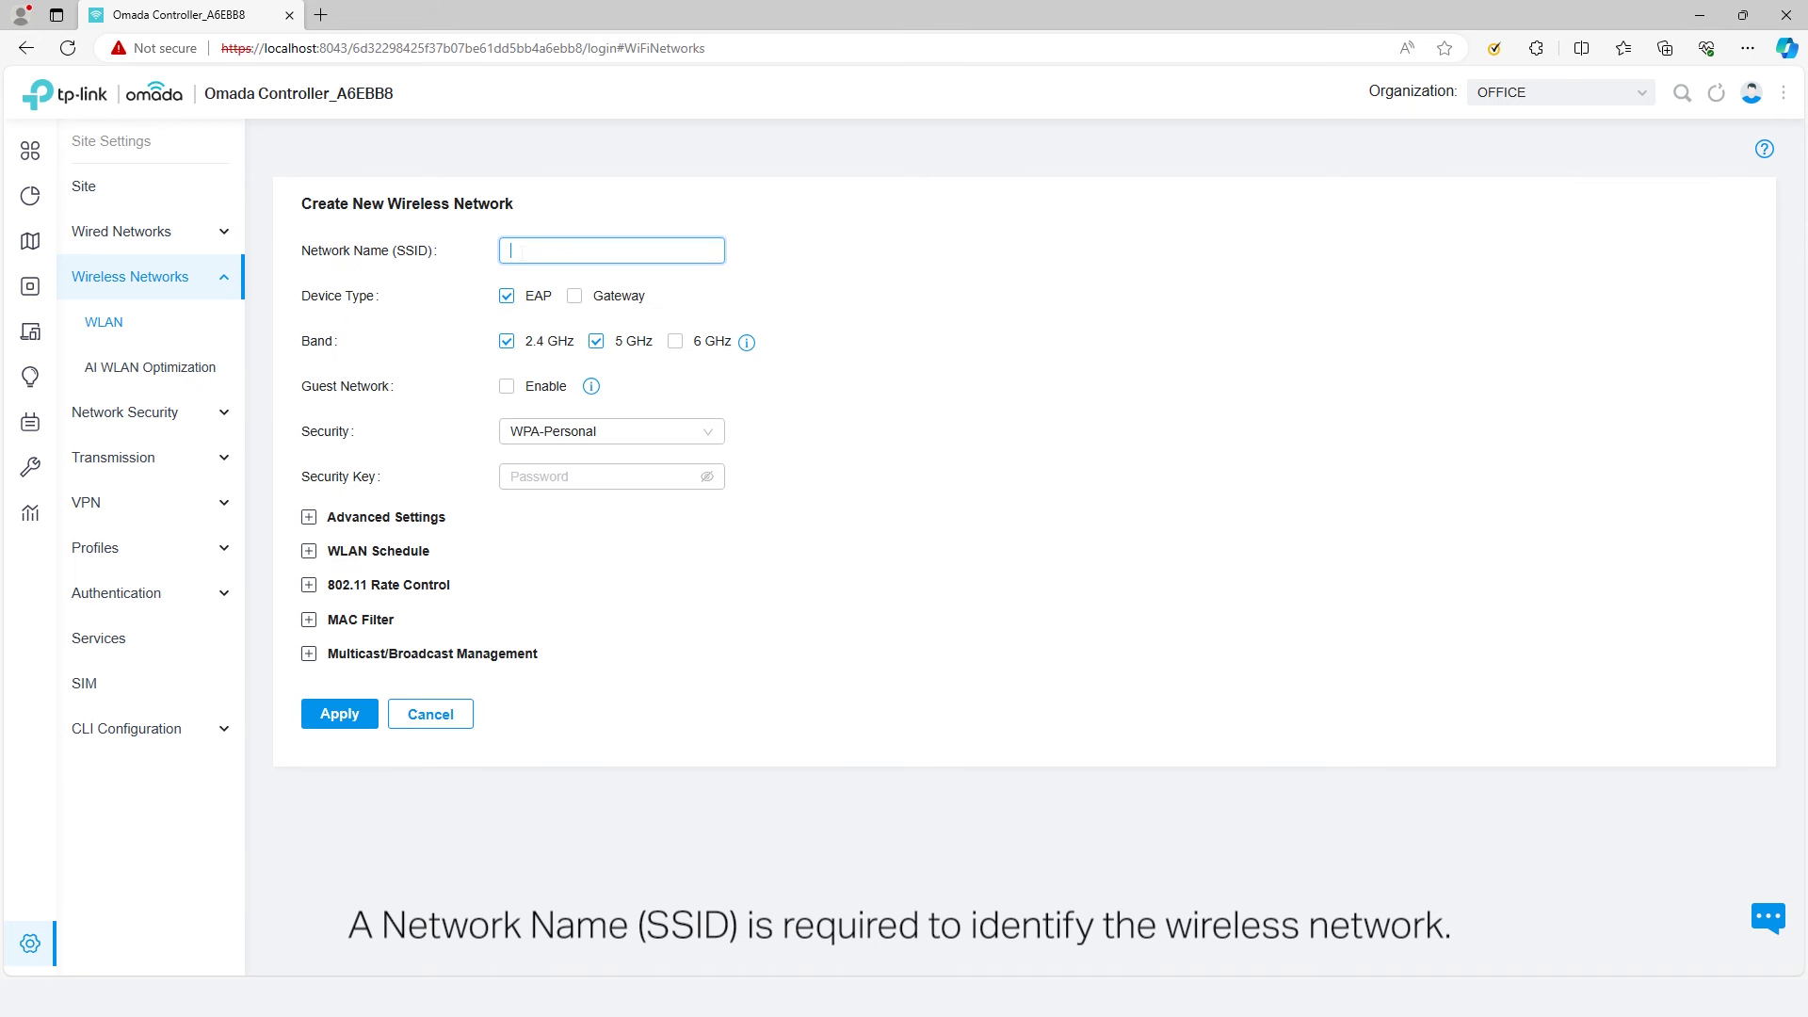
type("OFFICE")
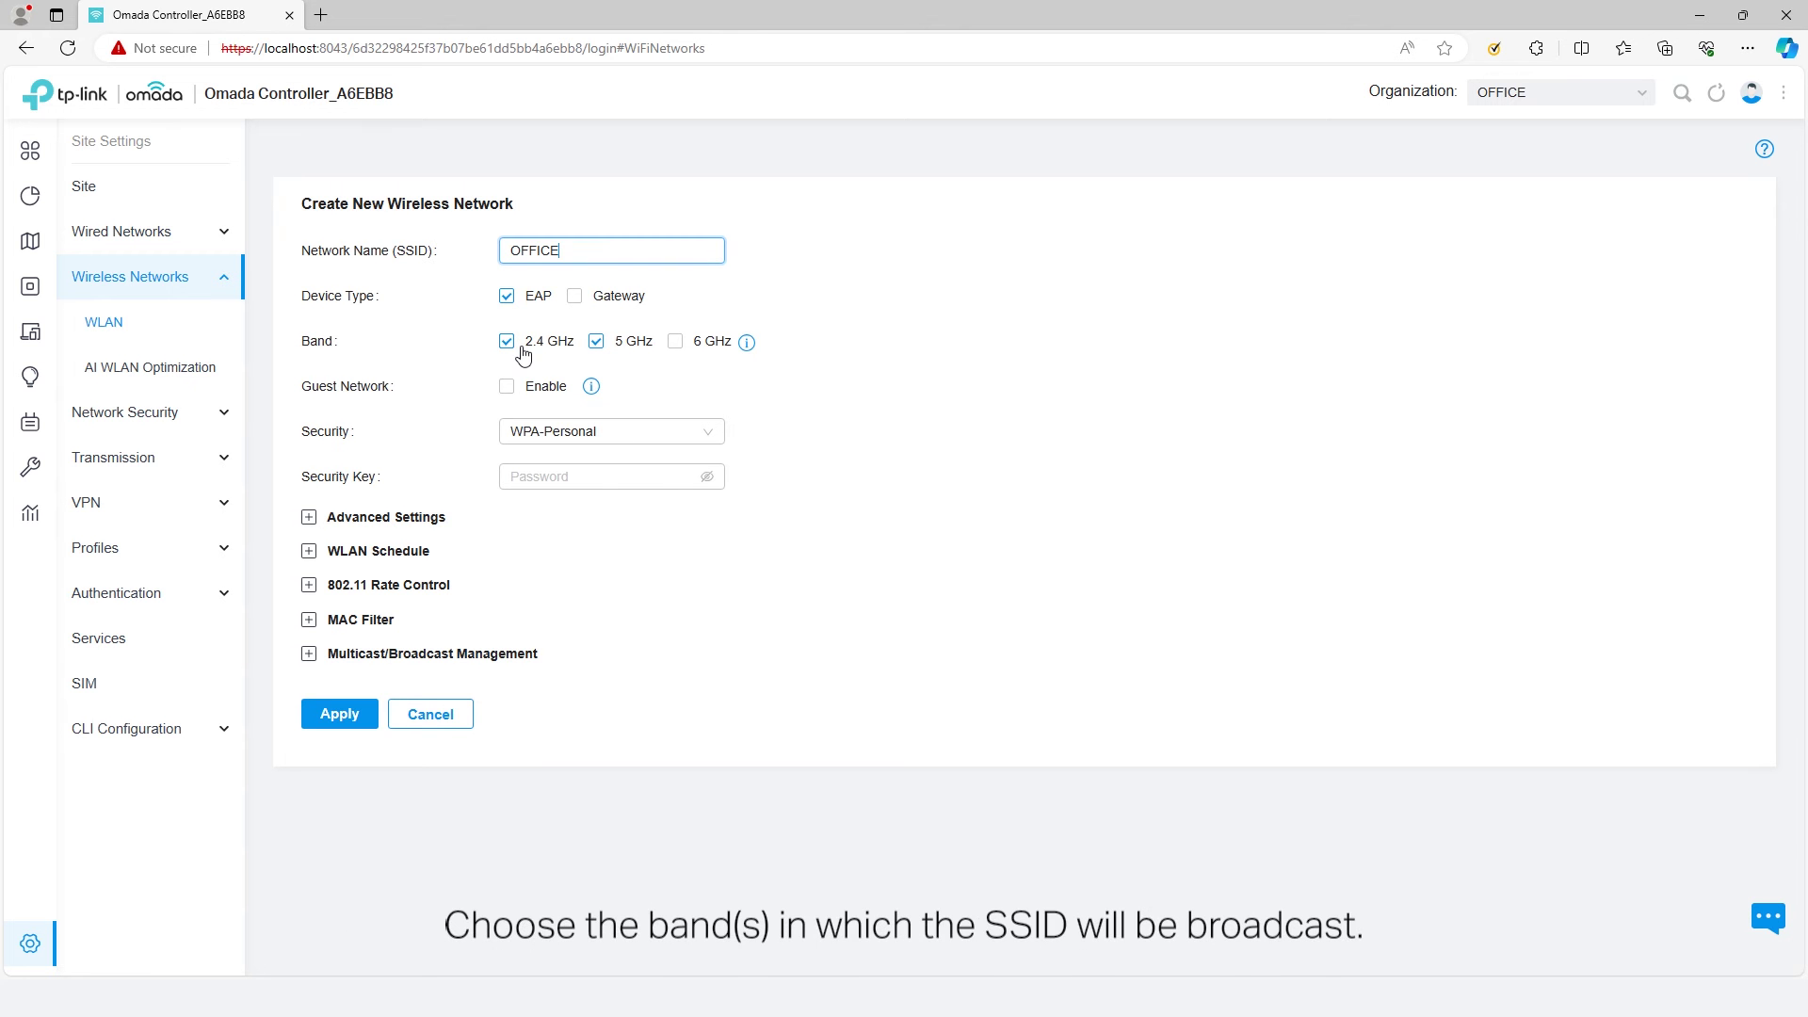
left_click(596, 345)
left_click(597, 346)
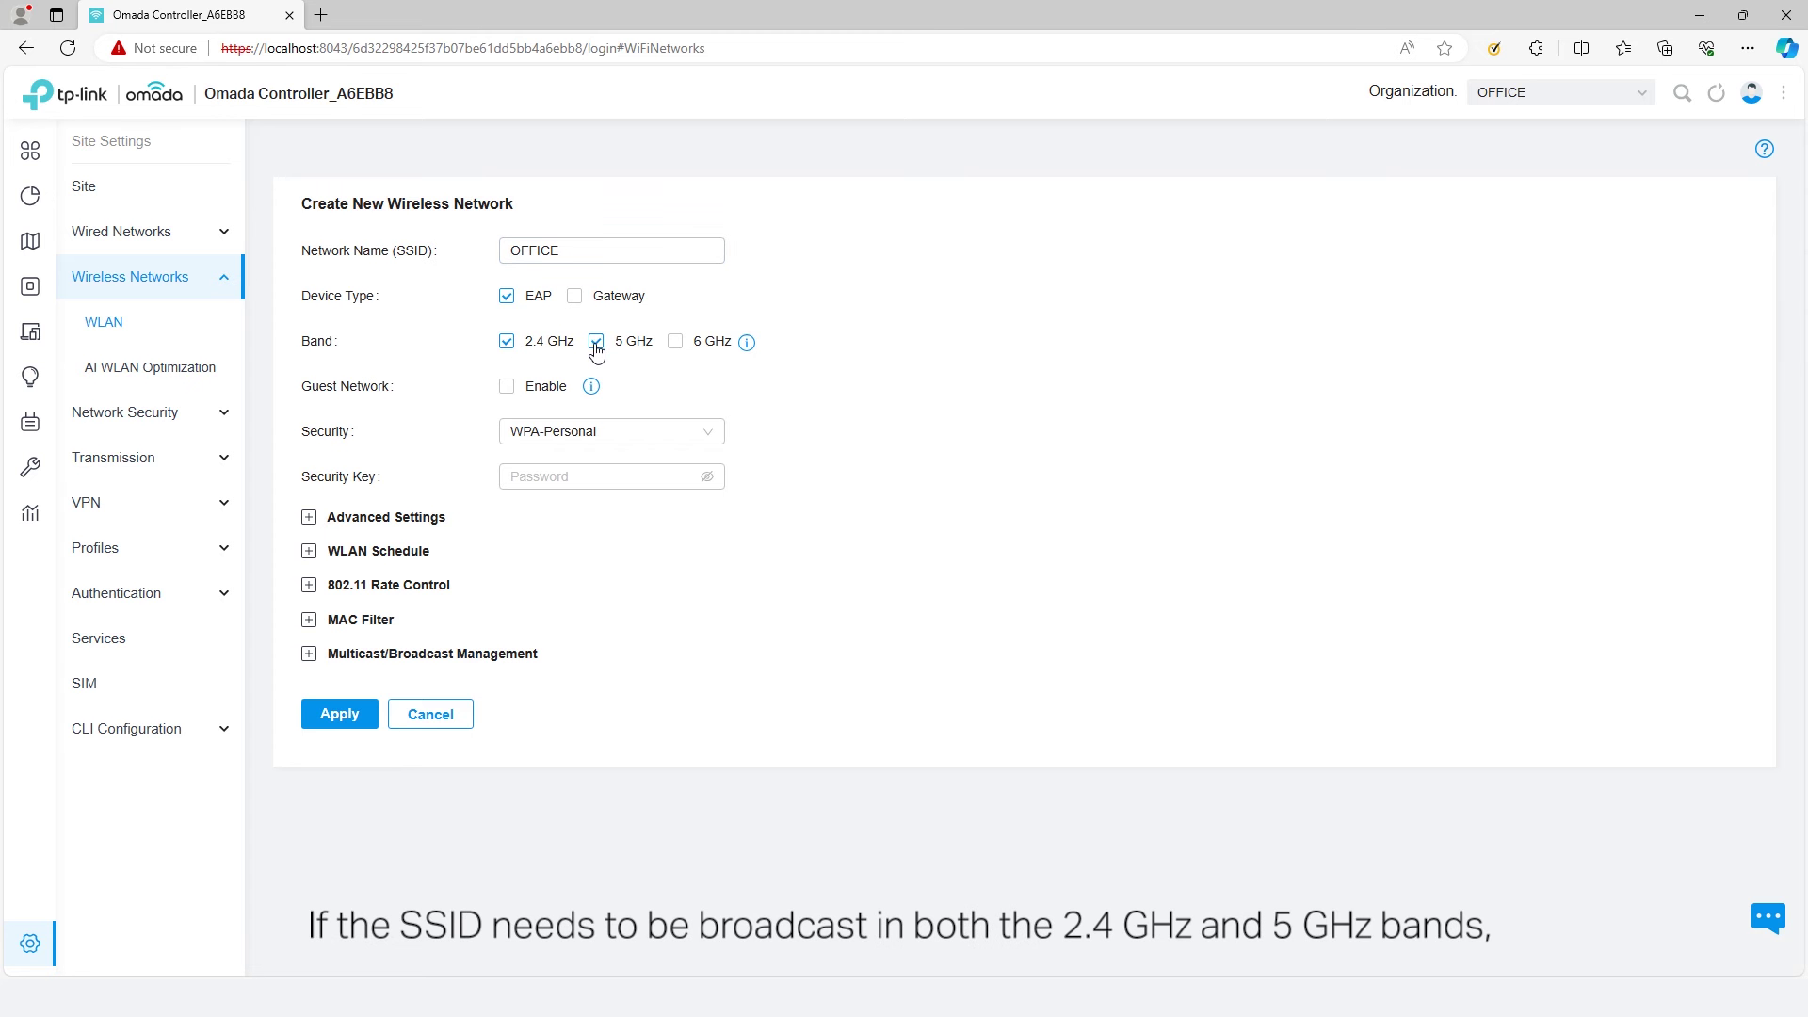
left_click(507, 345)
In site Services, enable Advanced Features with Band Steering set to Prefer 5 GHz / 6 GHz
left_click(133, 950)
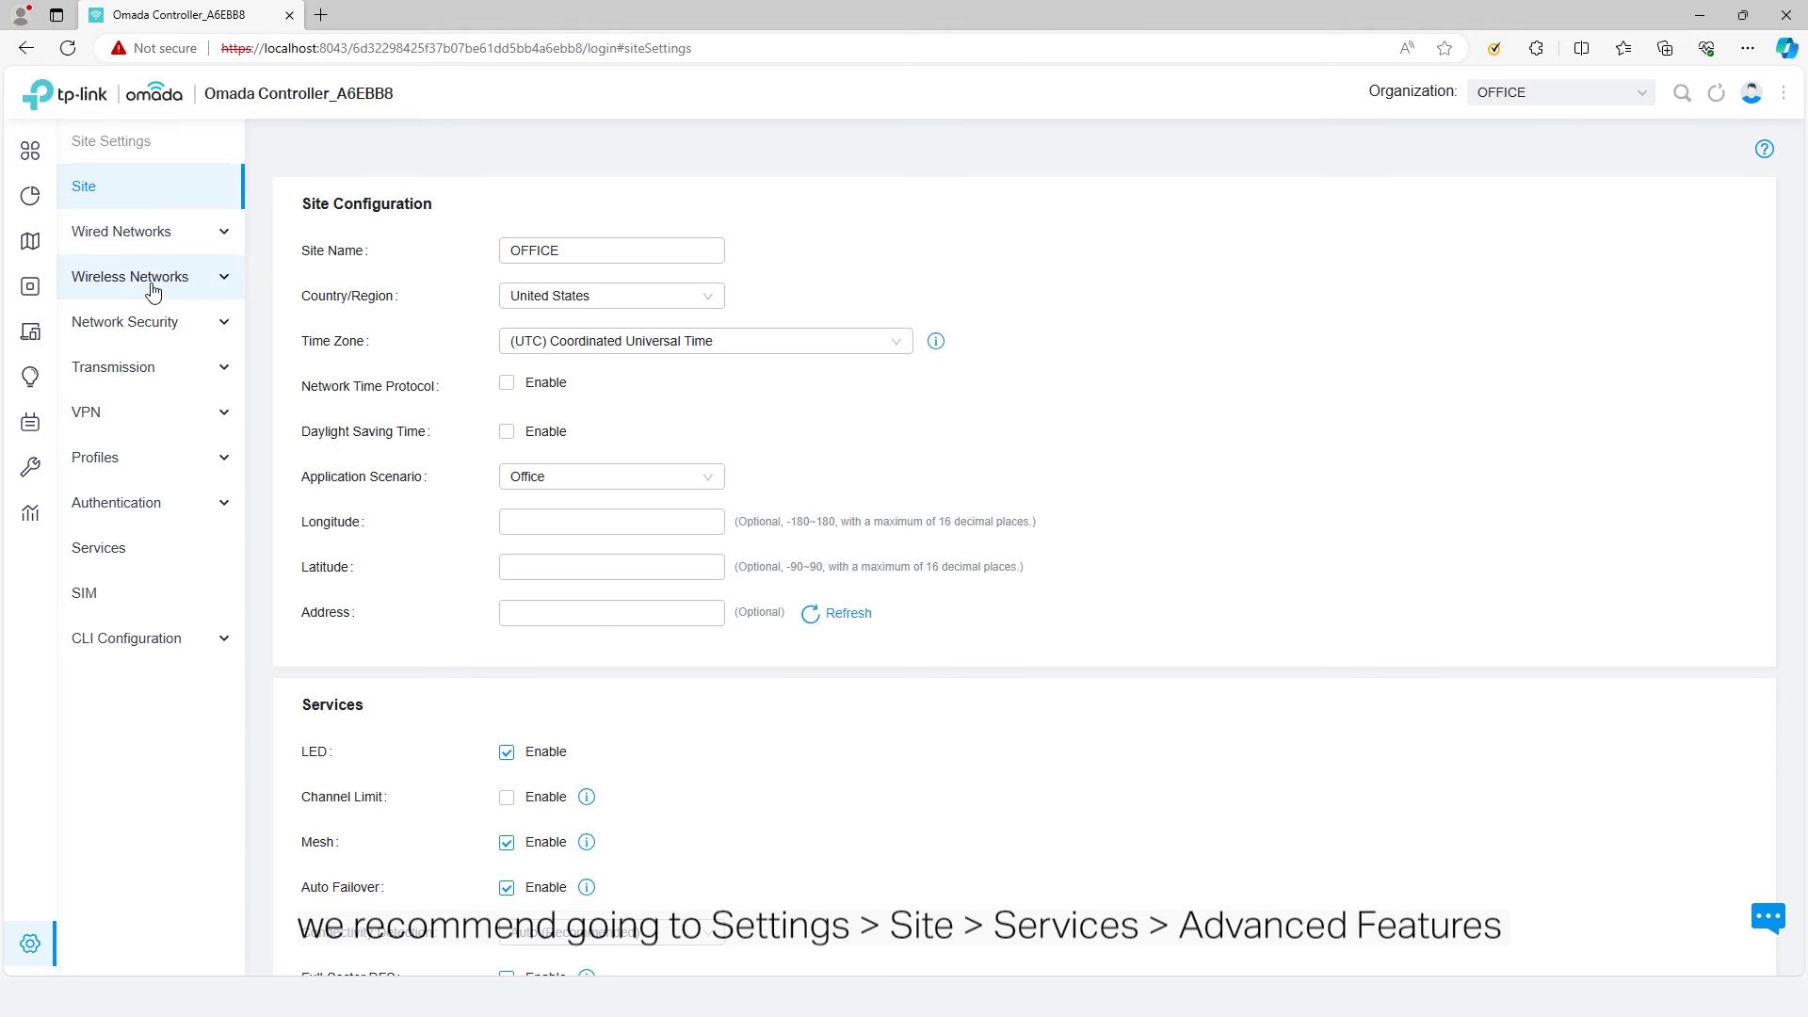
scroll(713, 787, "down", 2)
scroll(714, 787, "down", 2)
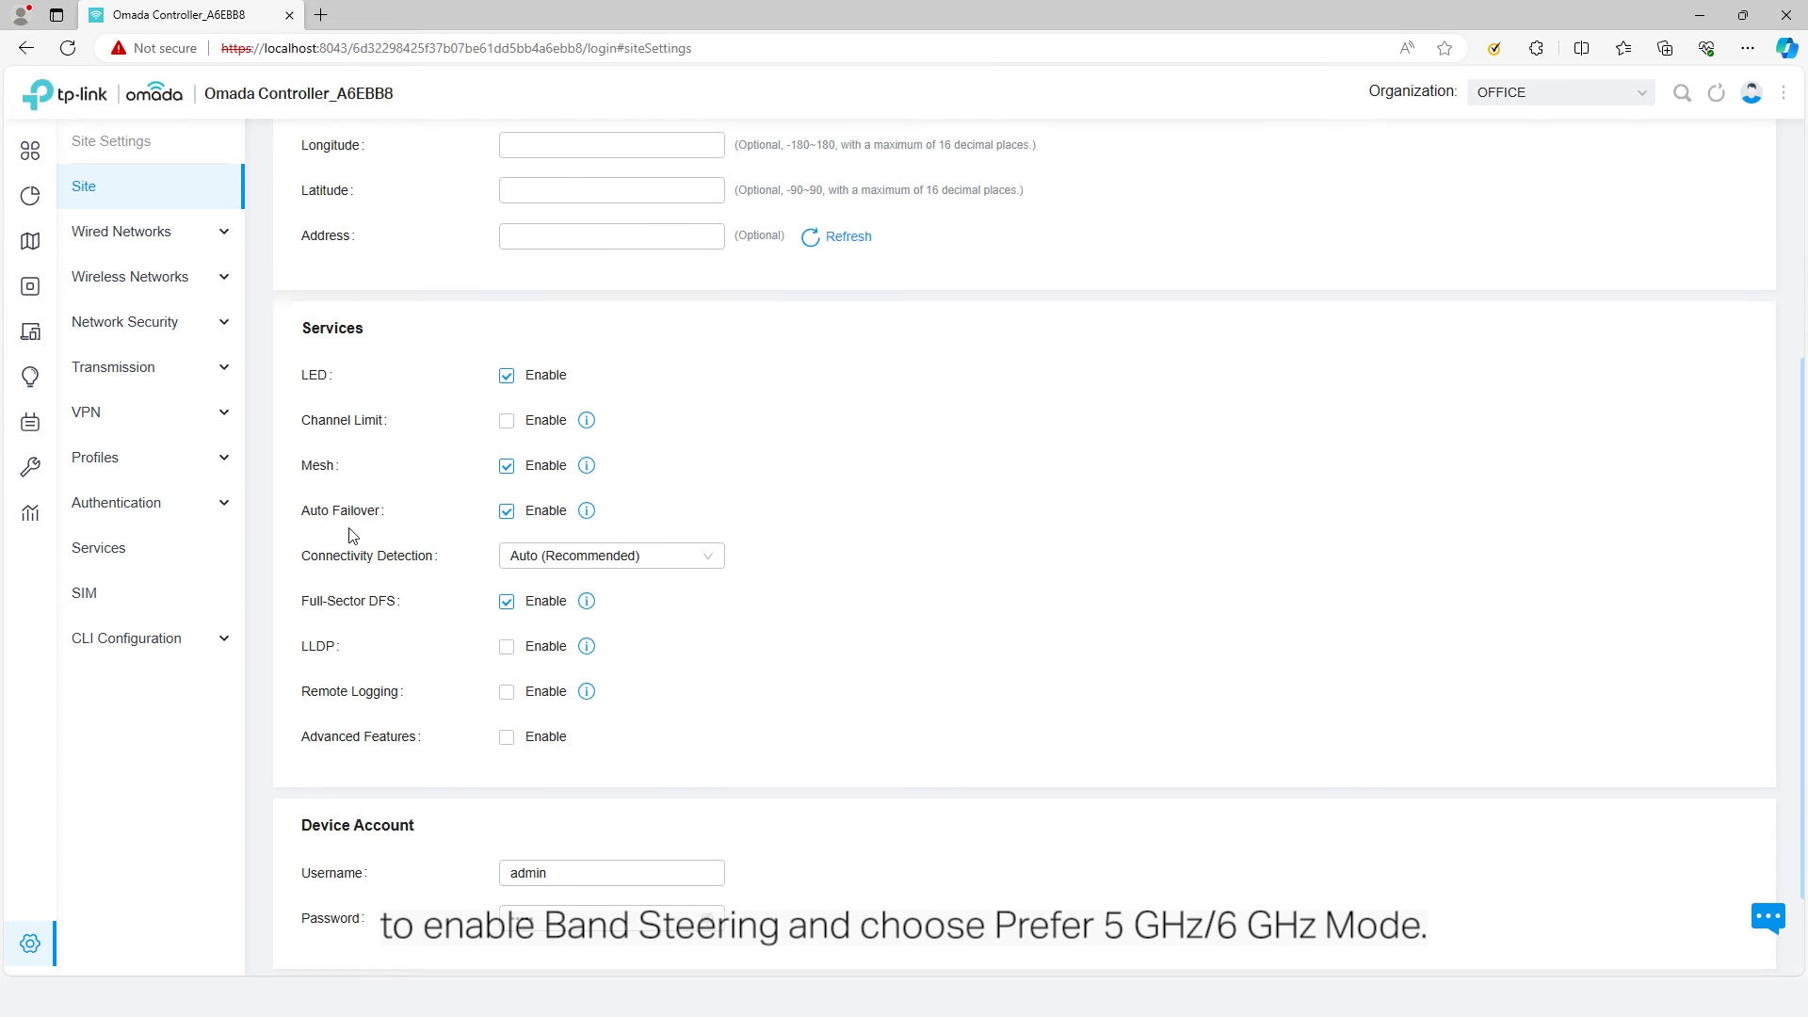
left_click(507, 738)
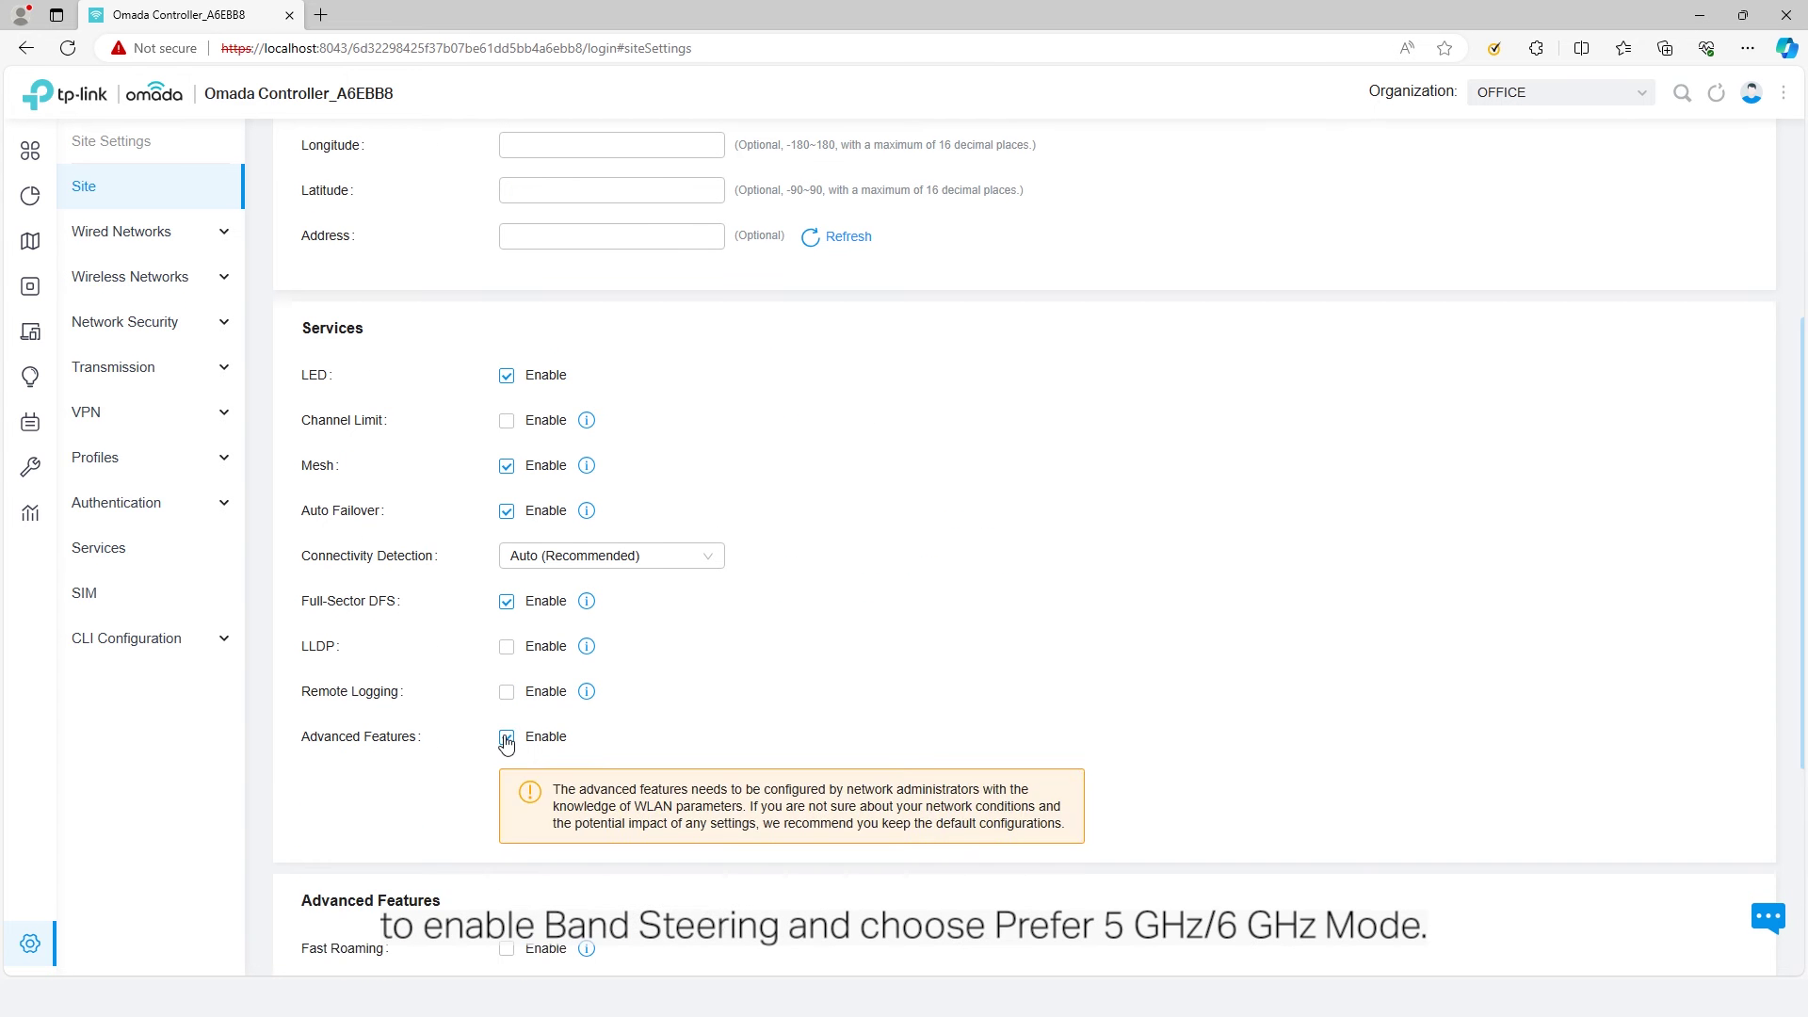
scroll(506, 744, "down", 1)
scroll(507, 742, "down", 2)
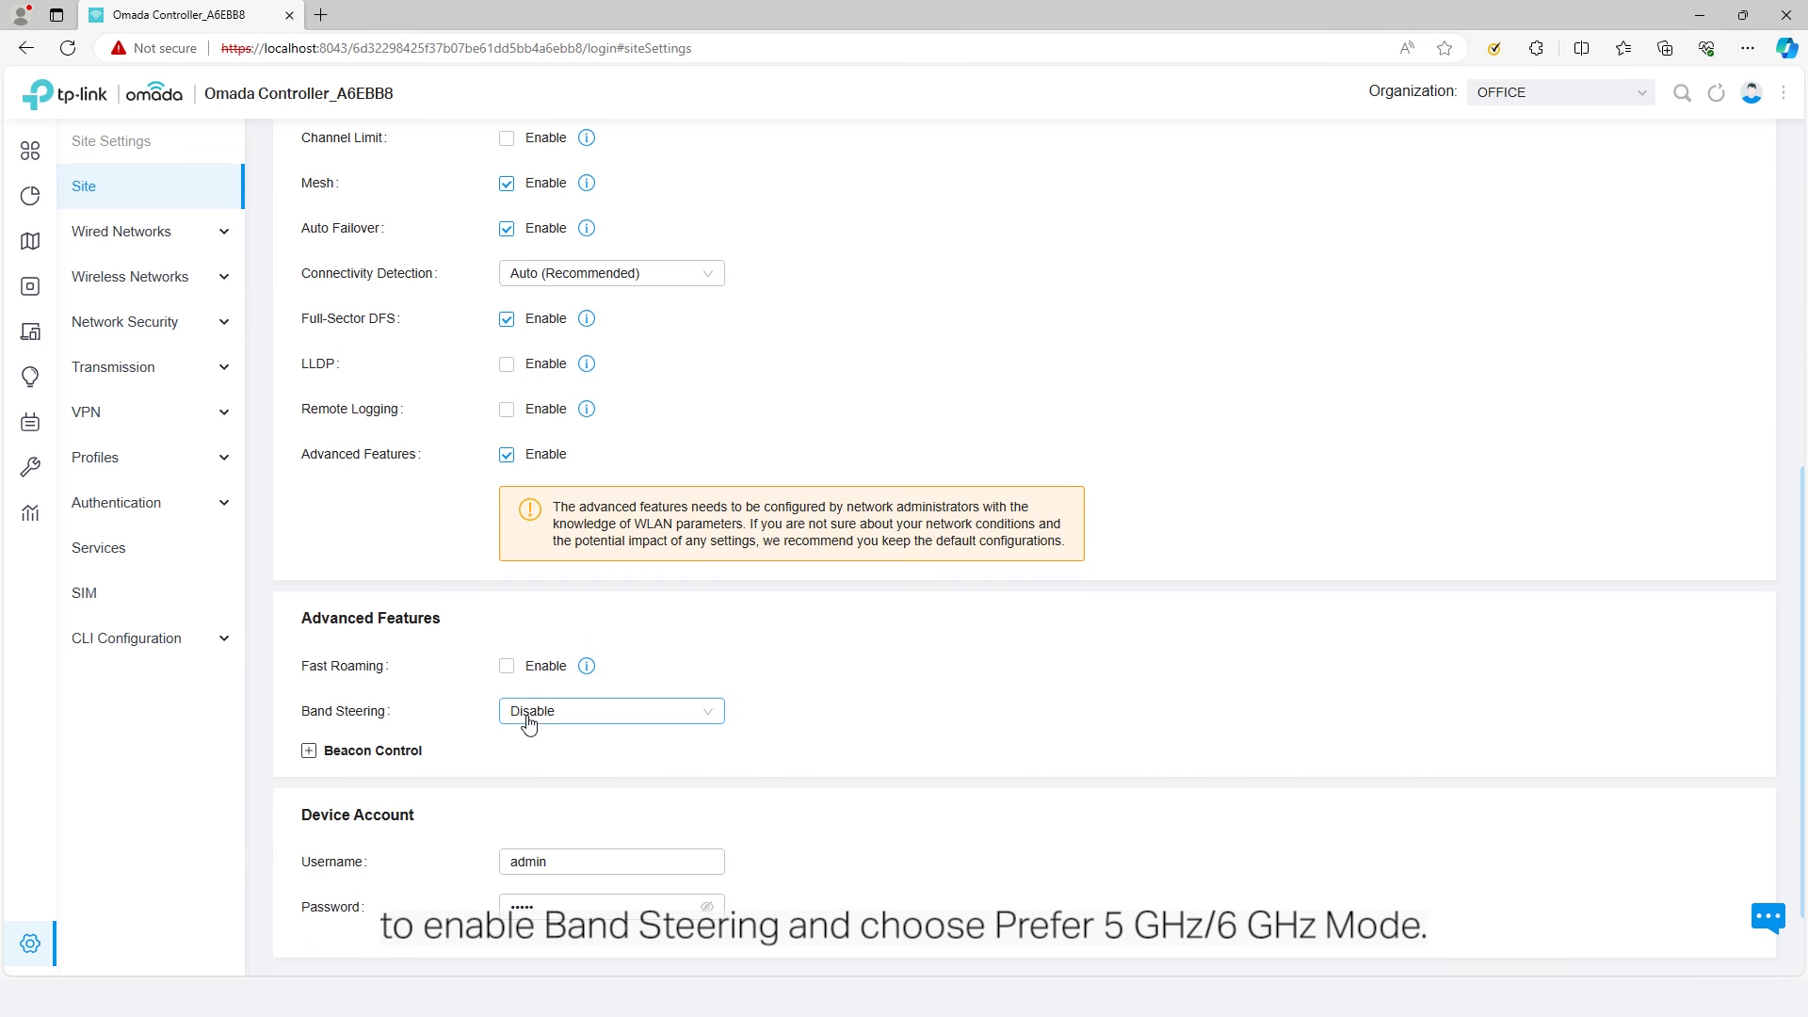
left_click(600, 714)
left_click(638, 781)
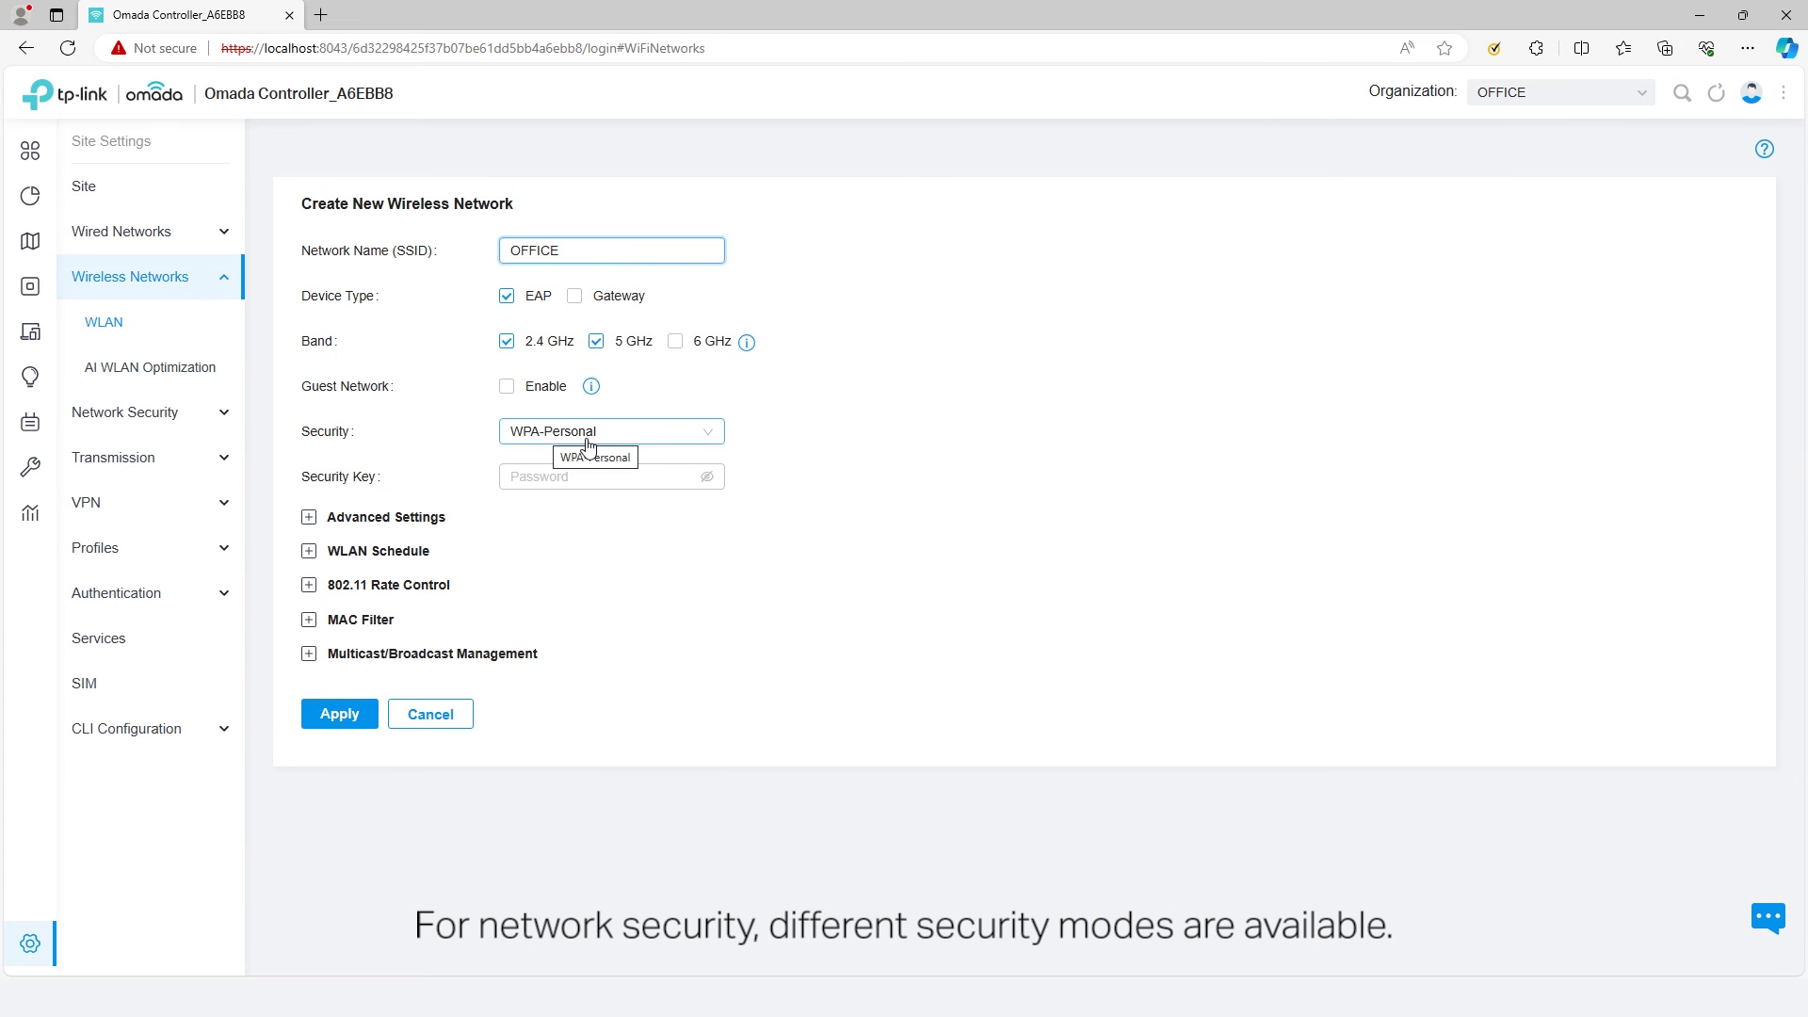
left_click(640, 448)
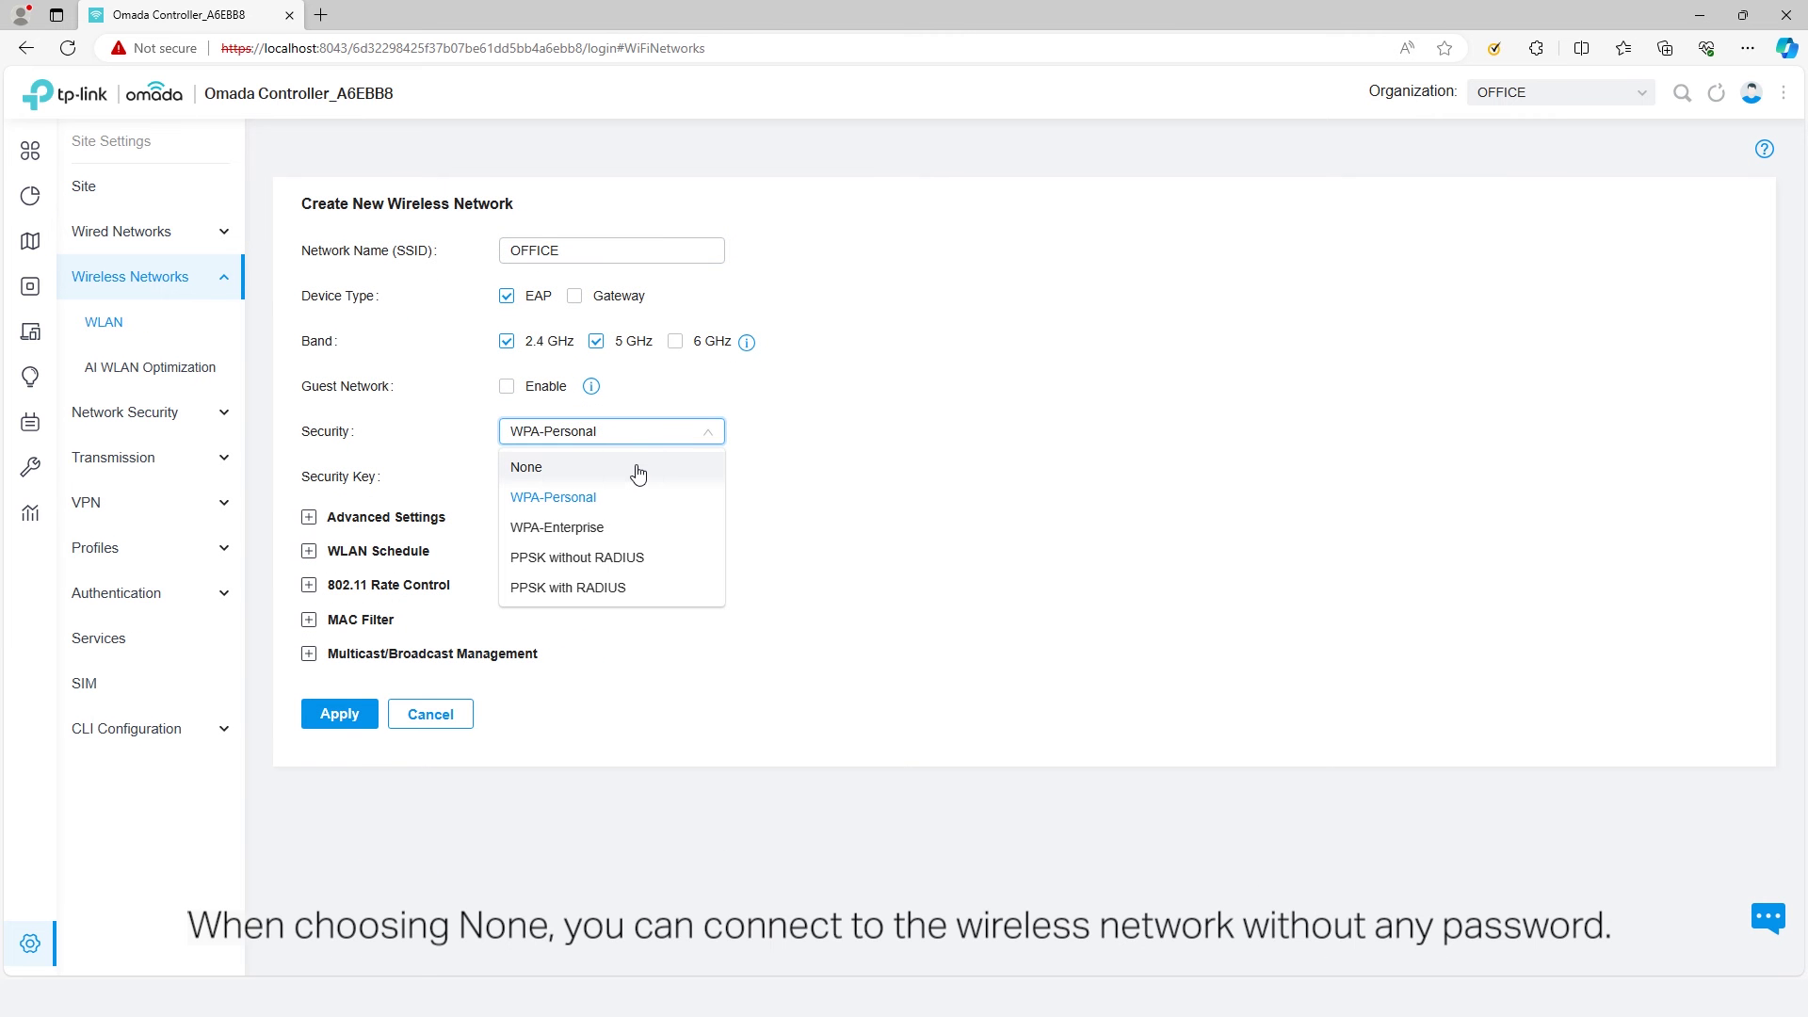
left_click(640, 471)
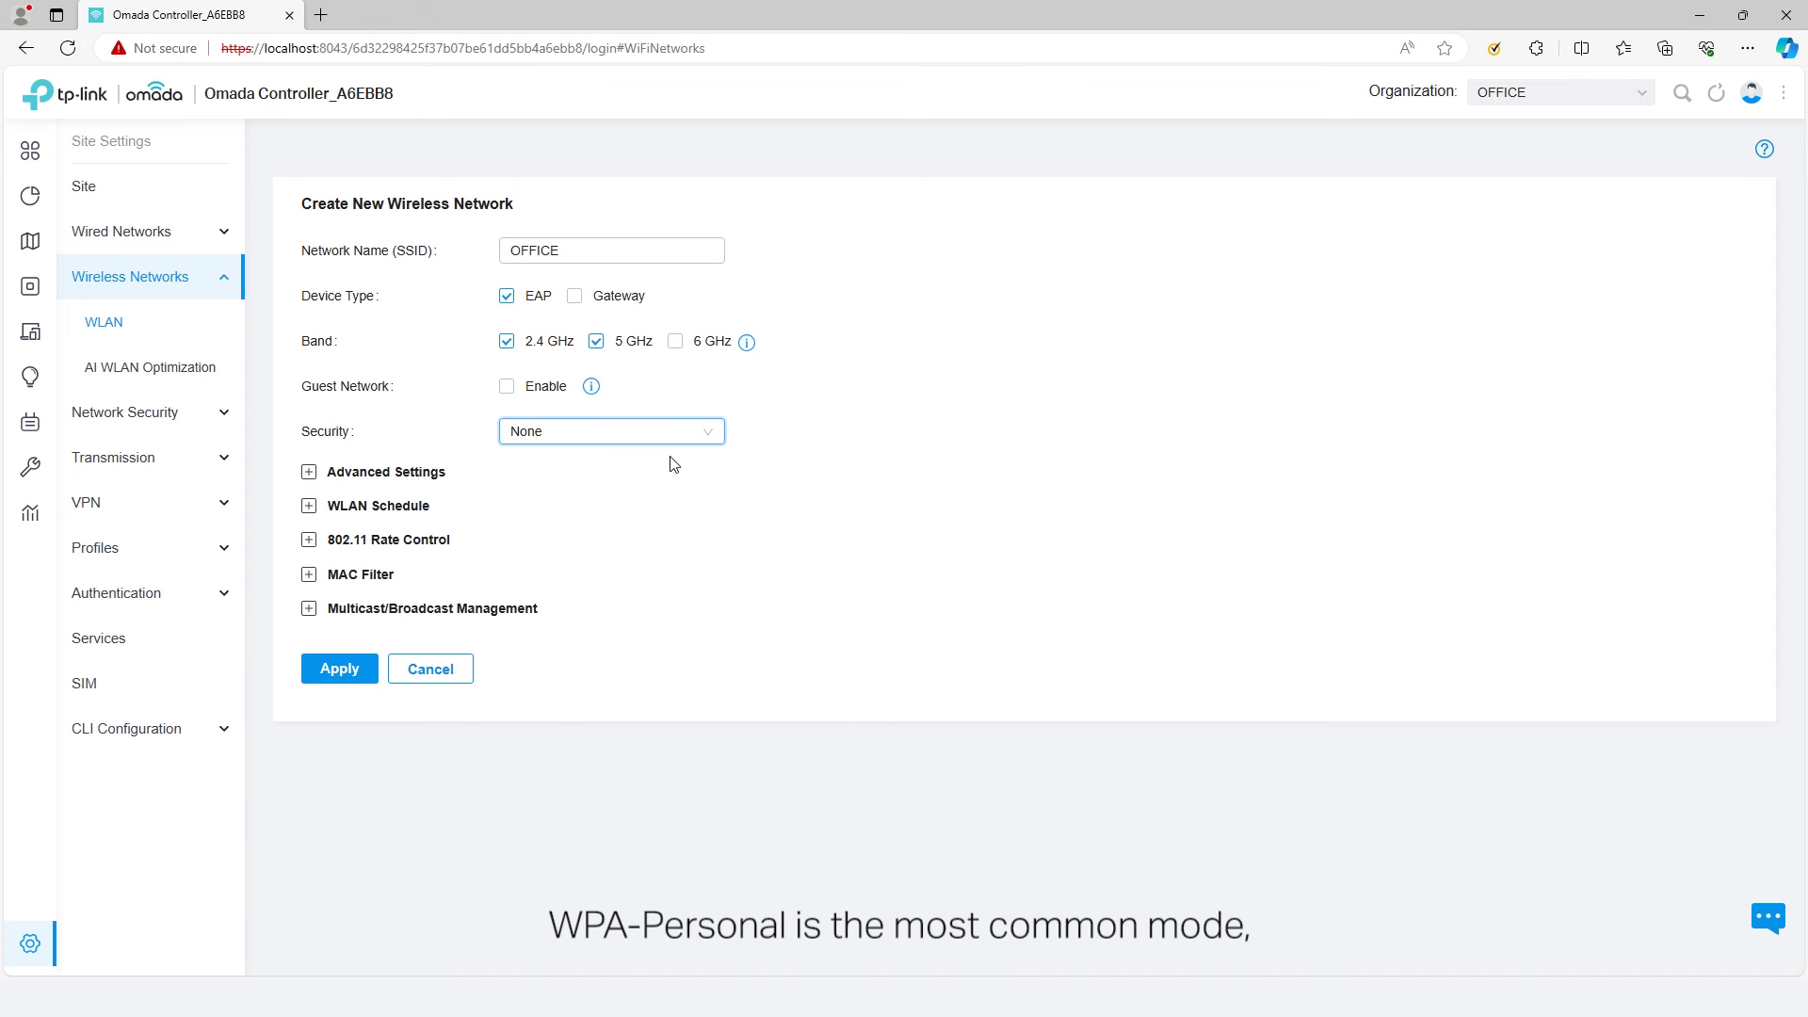
left_click(666, 436)
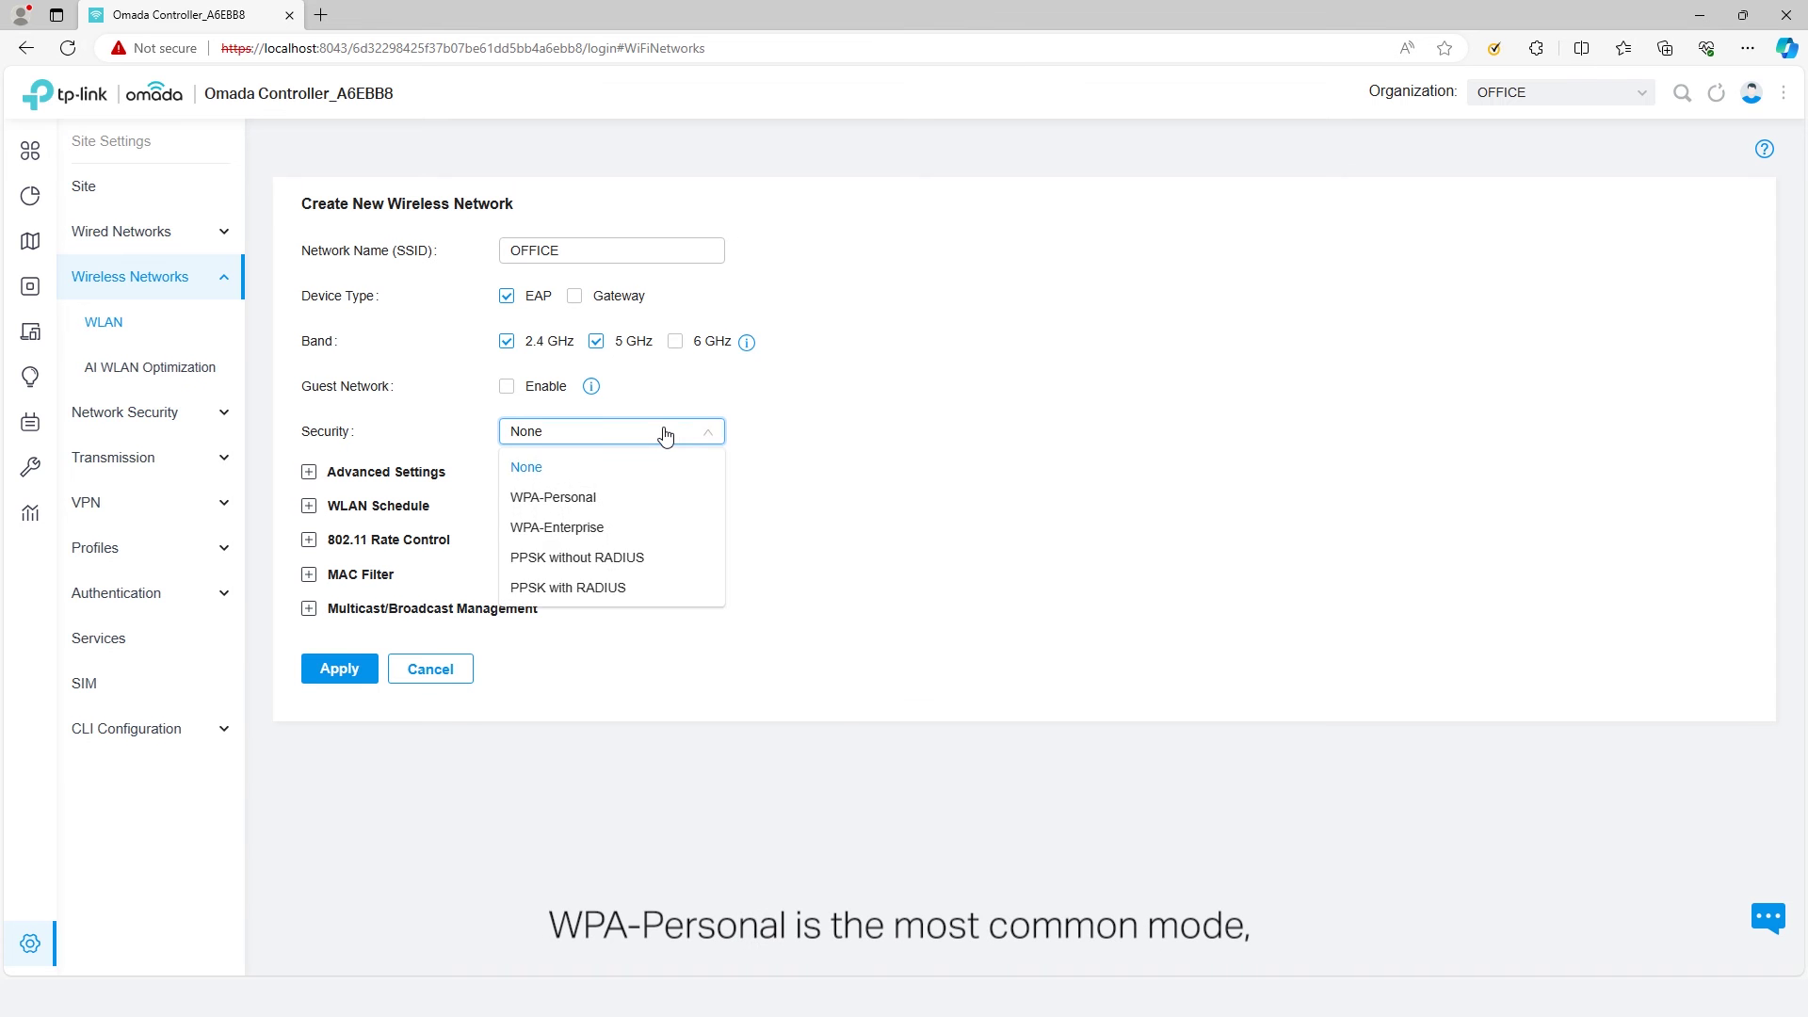
left_click(643, 498)
key("Tab")
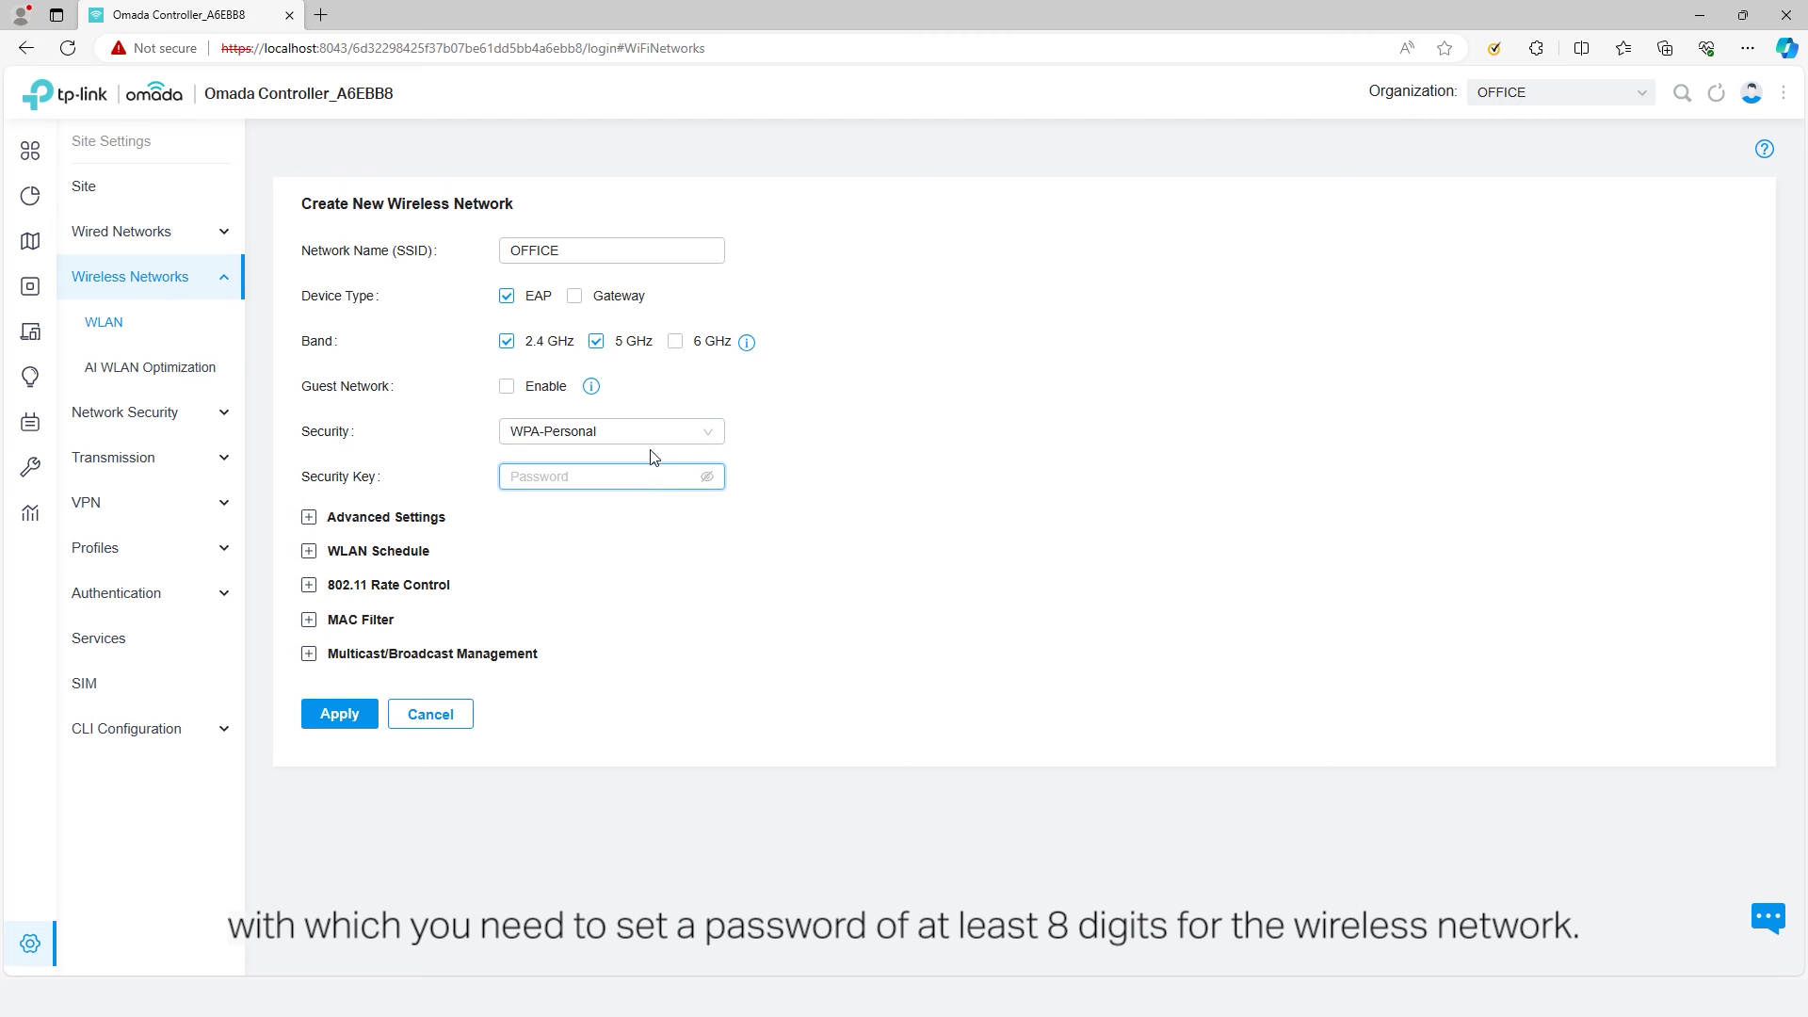
left_click(666, 442)
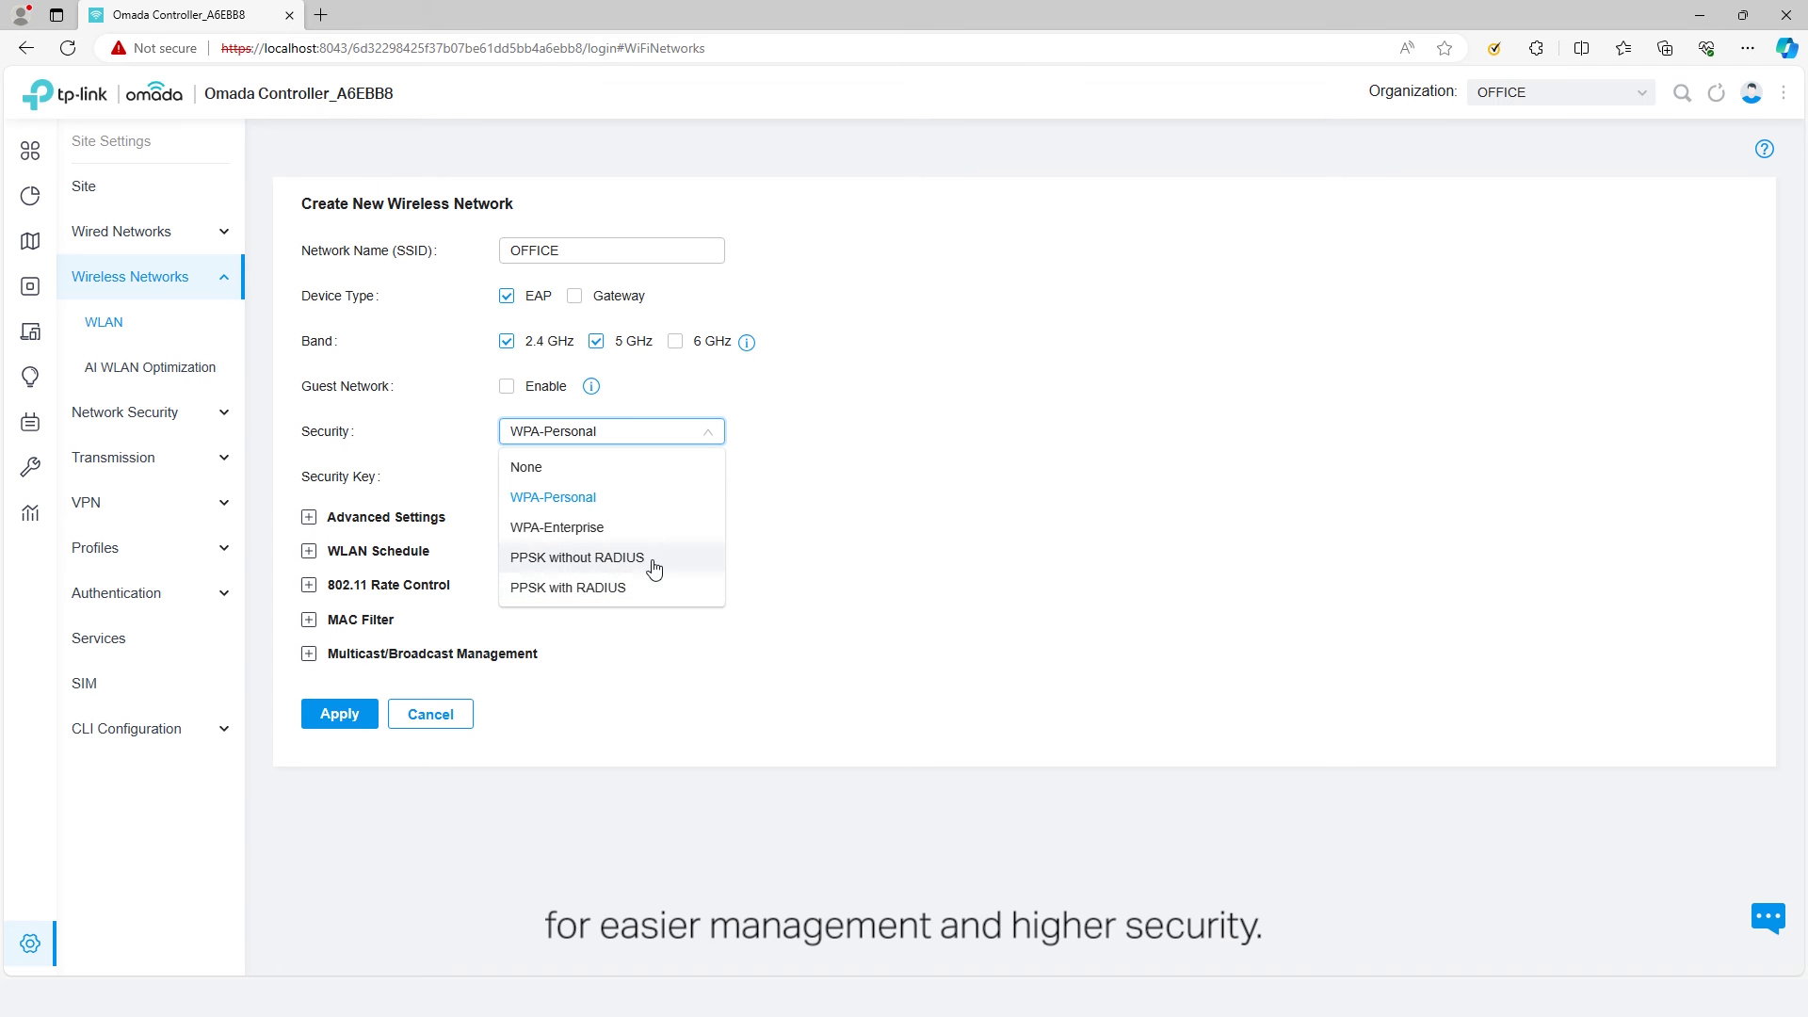
Try PPSK without RADIUS and dismiss the new PPSK profile form unsaved
left_click(654, 562)
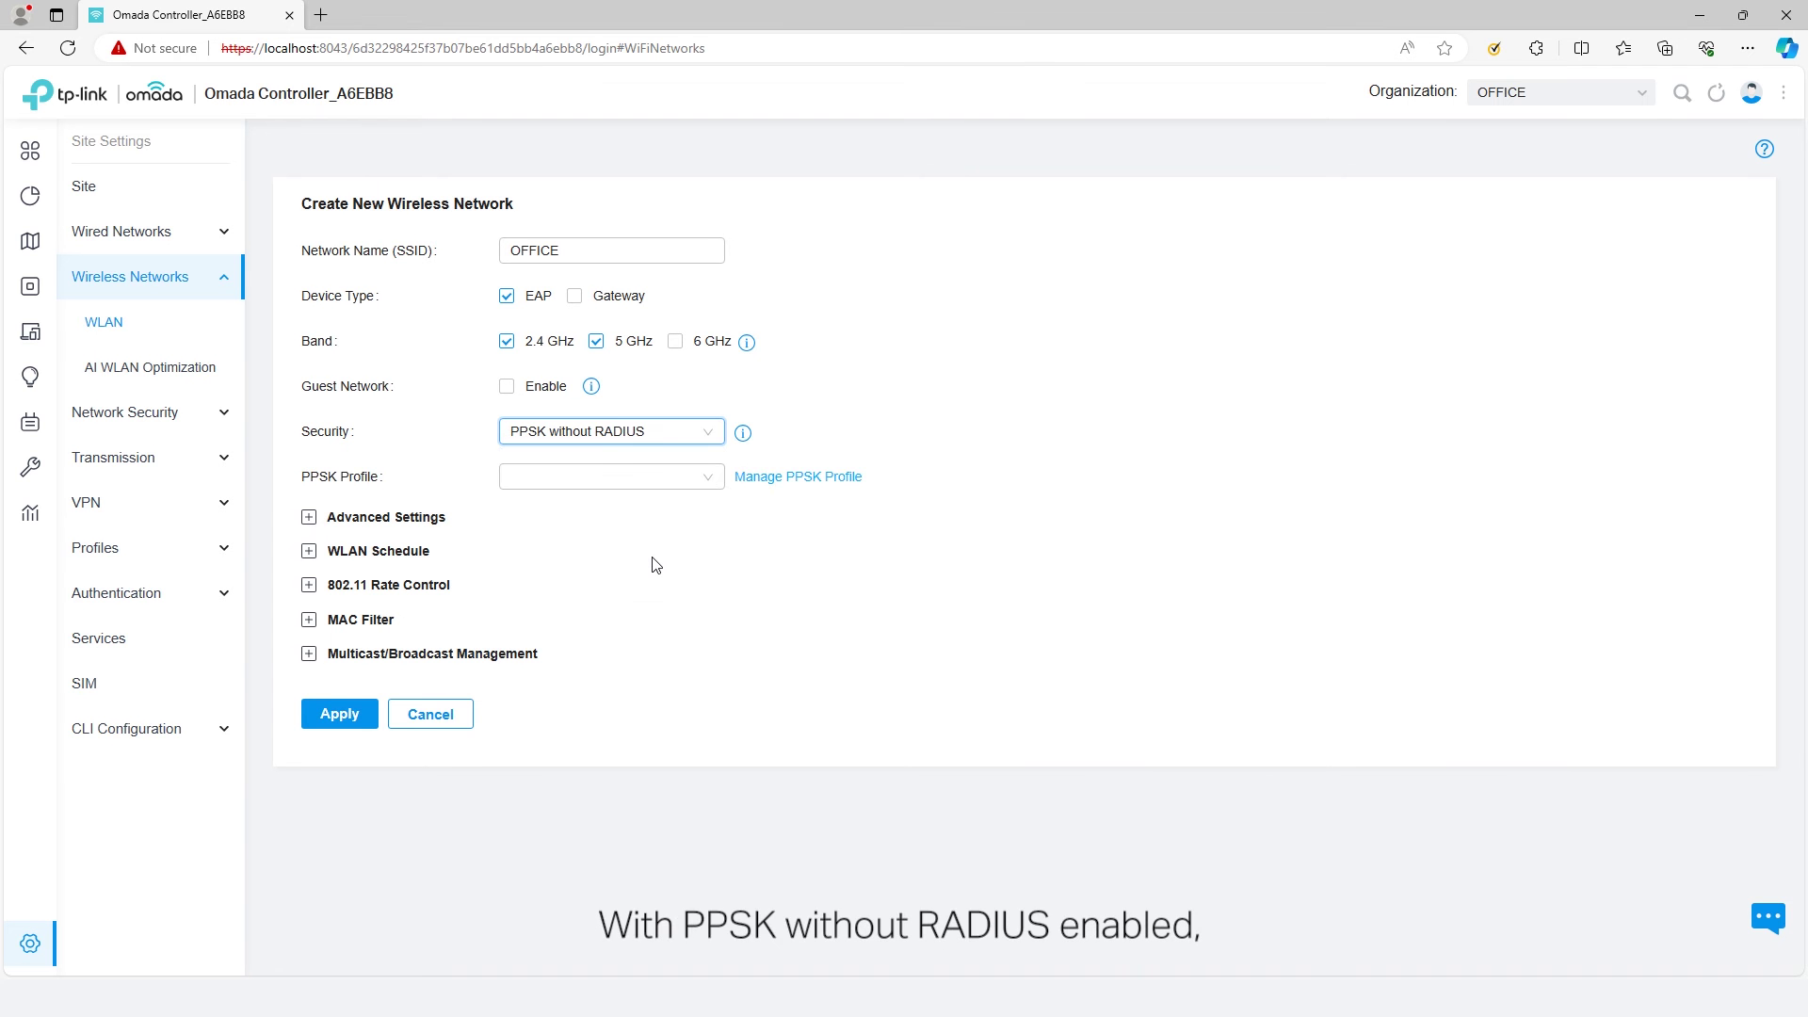
left_click(624, 491)
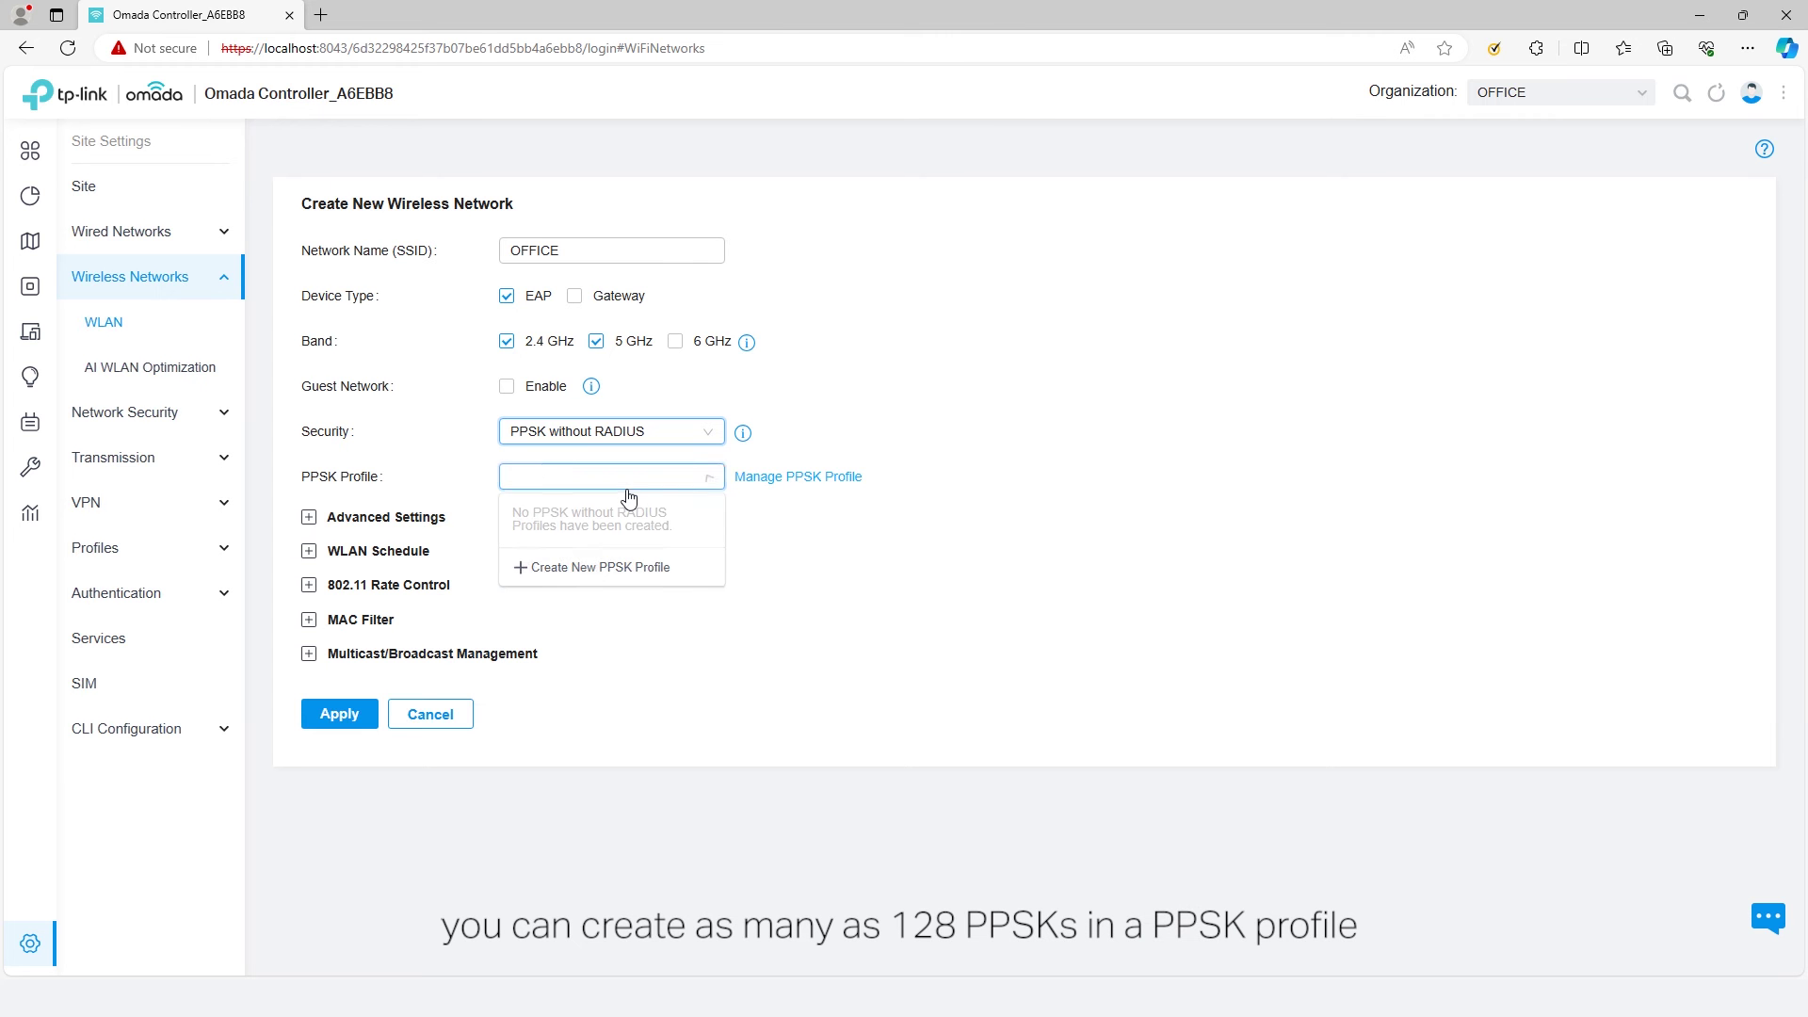
left_click(626, 571)
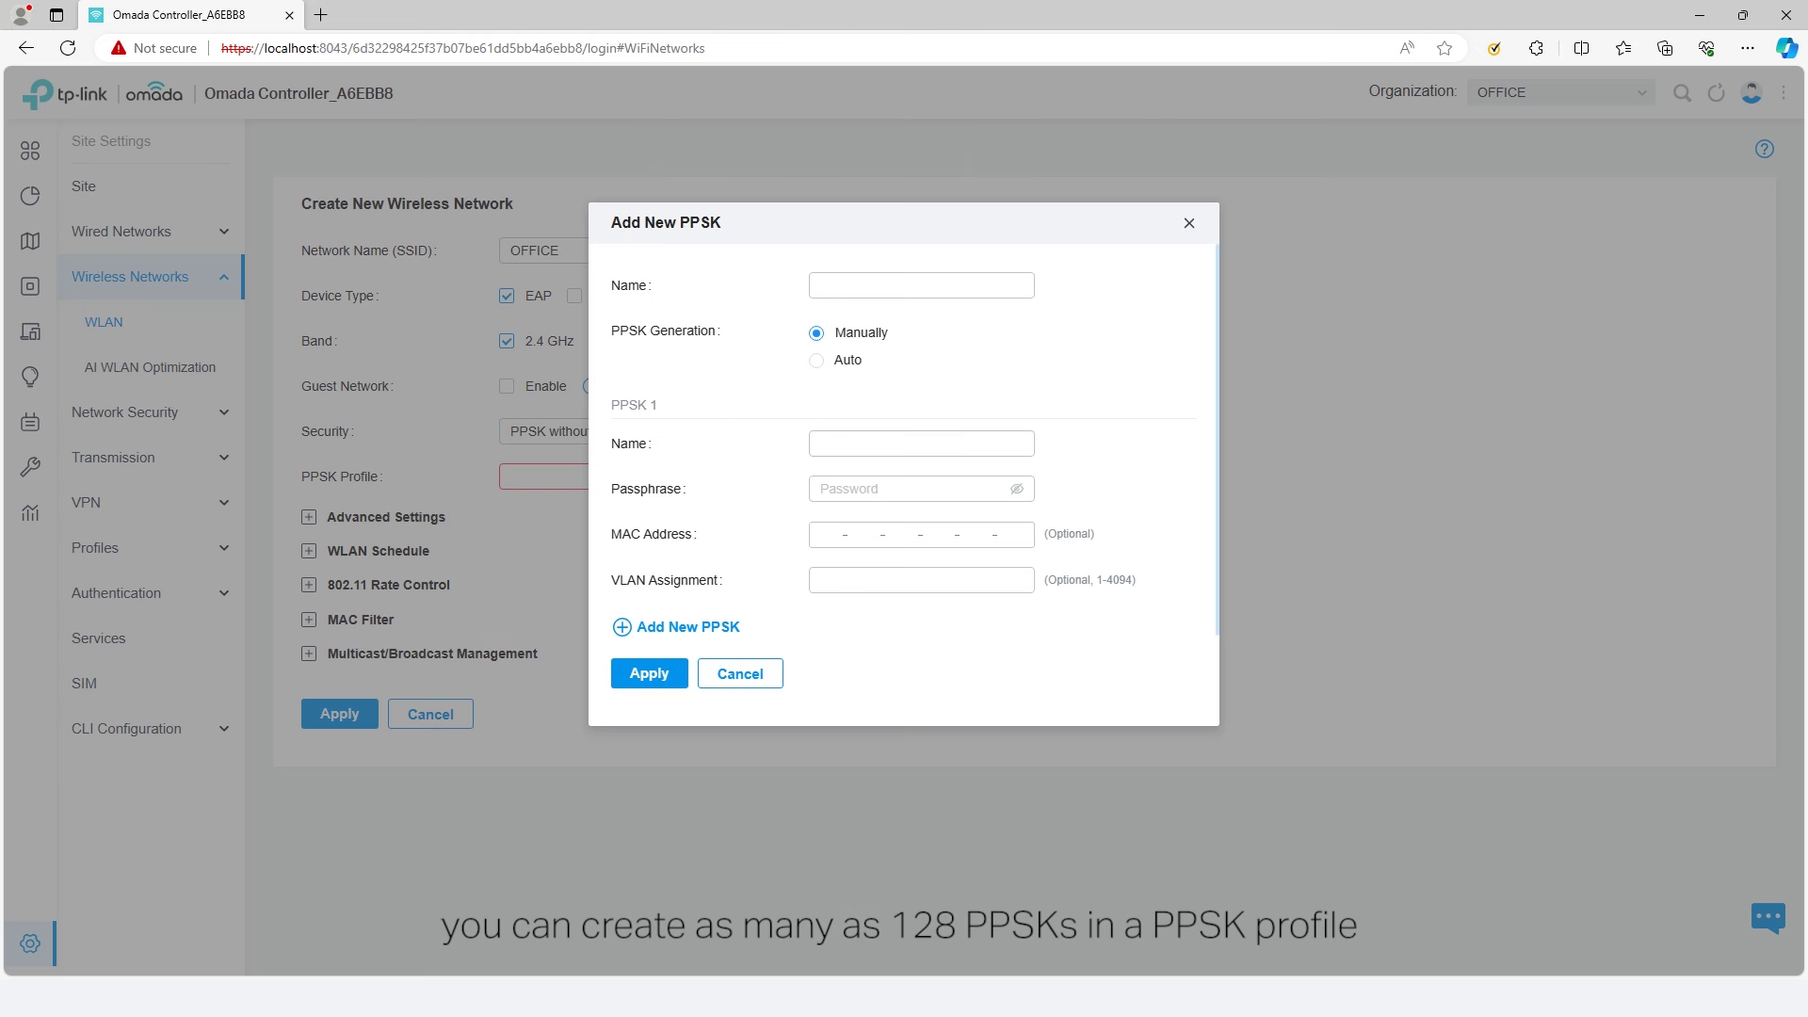
left_click(1187, 228)
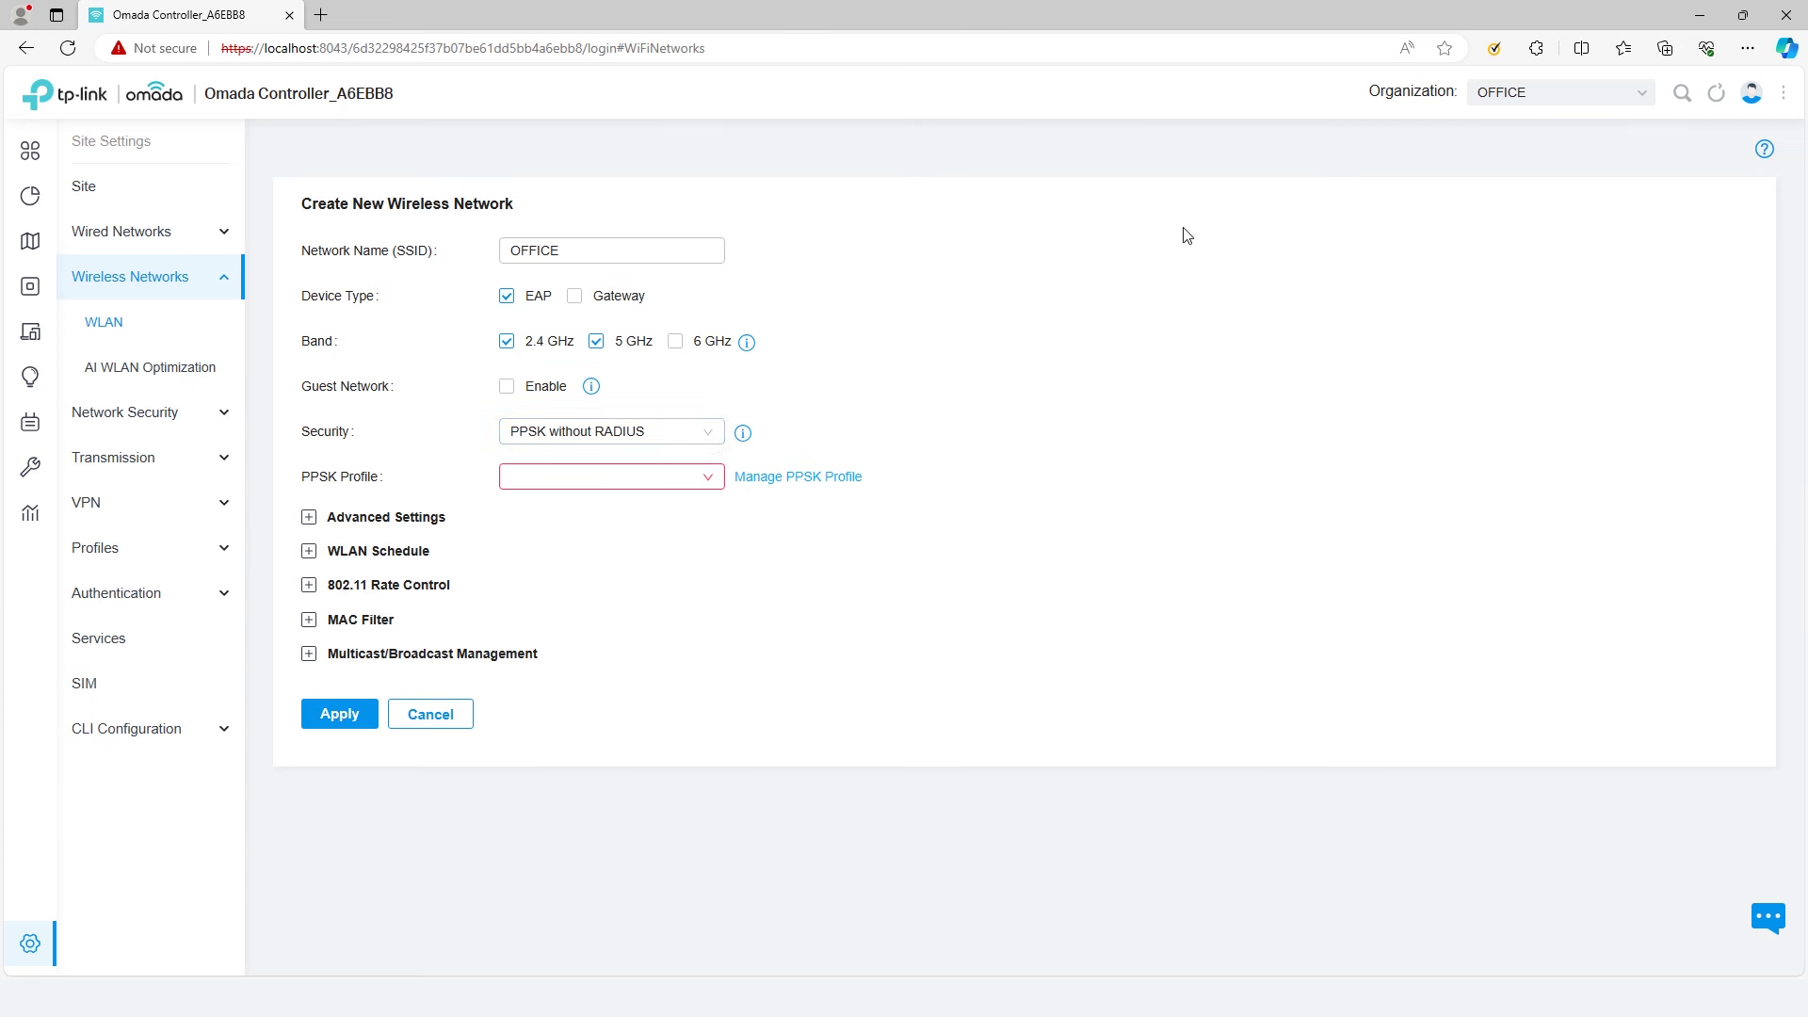
Switch security to WPA-Enterprise, then to PPSK with RADIUS
left_click(713, 436)
left_click(631, 531)
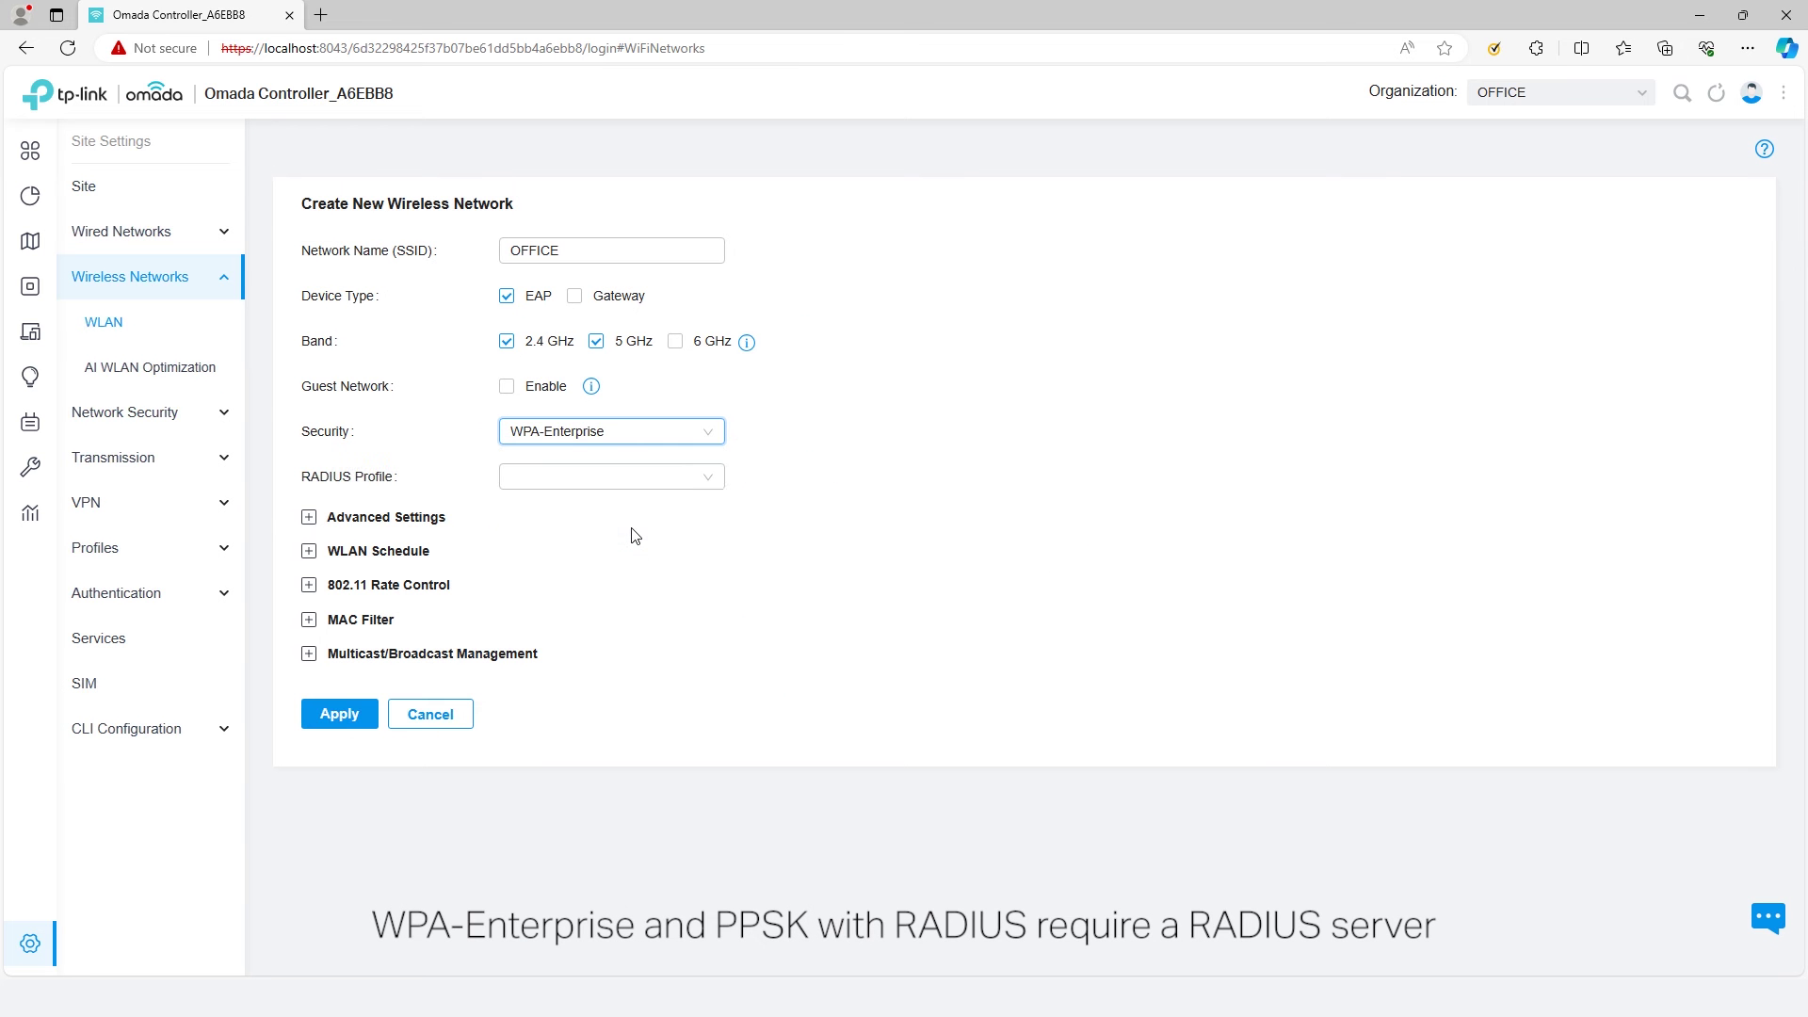
left_click(688, 444)
left_click(626, 598)
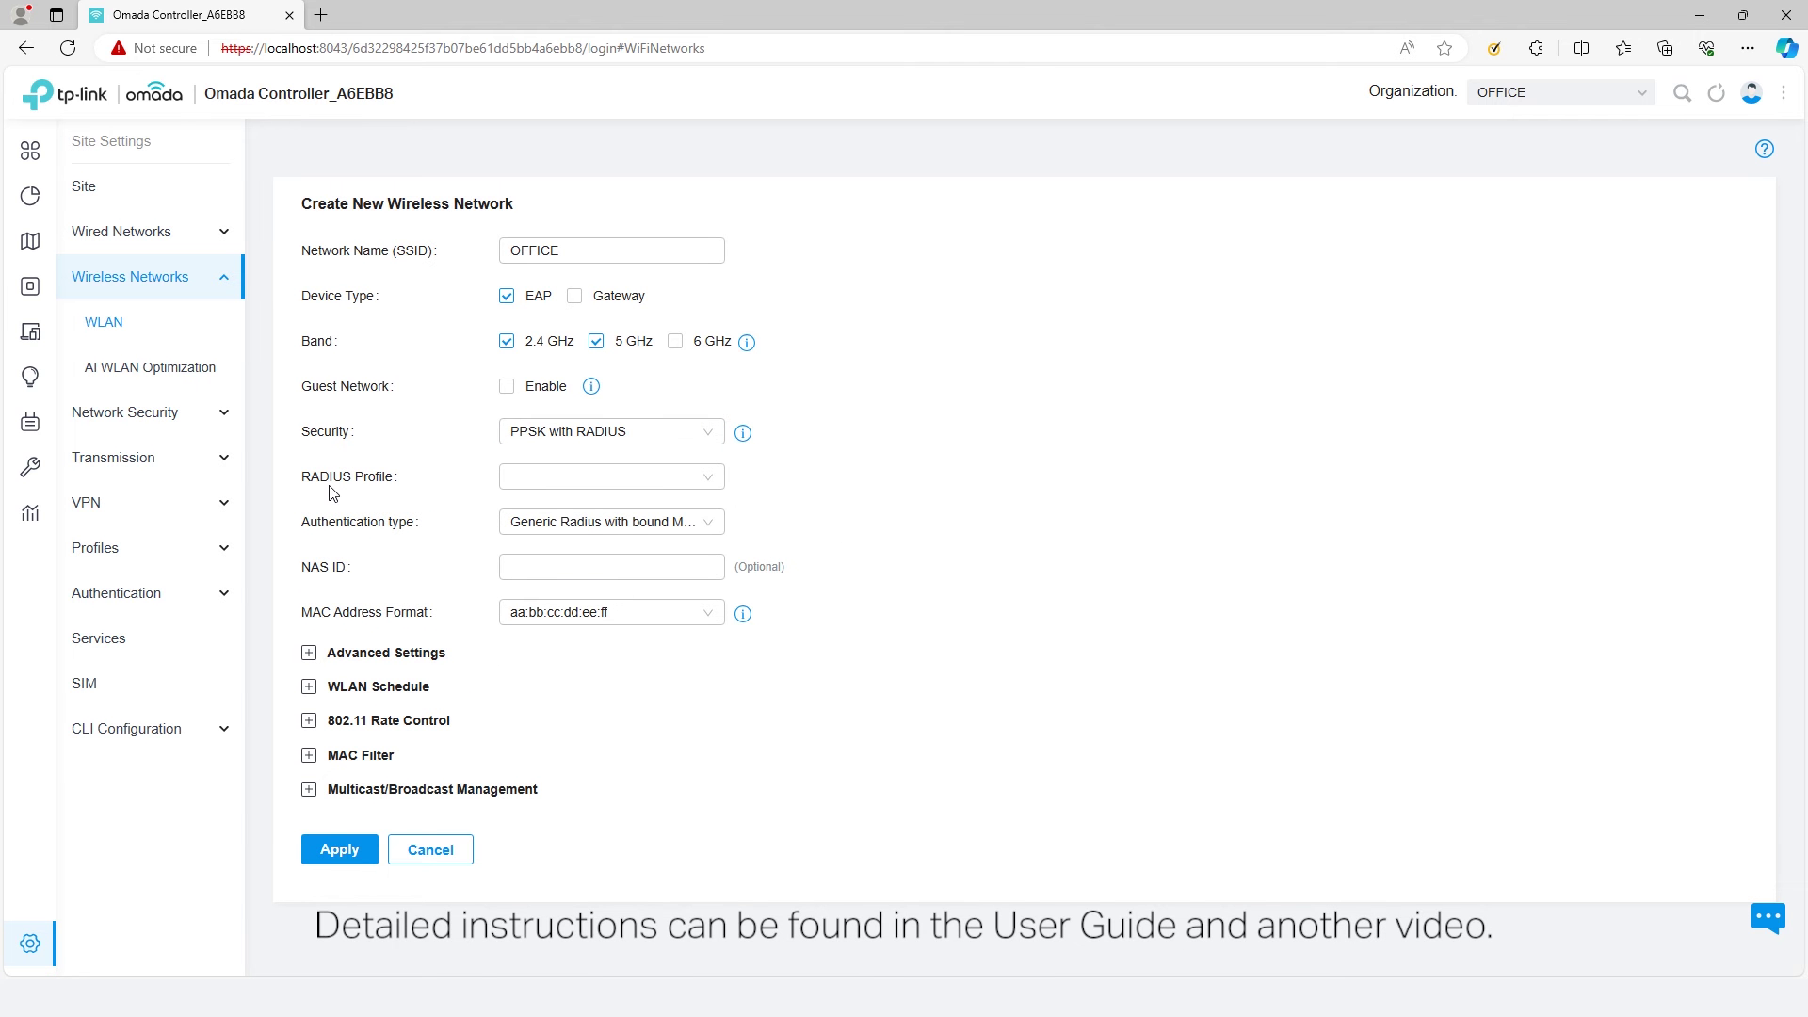
Set OFFICE security to WPA-Personal with a security key and reveal Advanced Settings
left_click(671, 442)
left_click(593, 496)
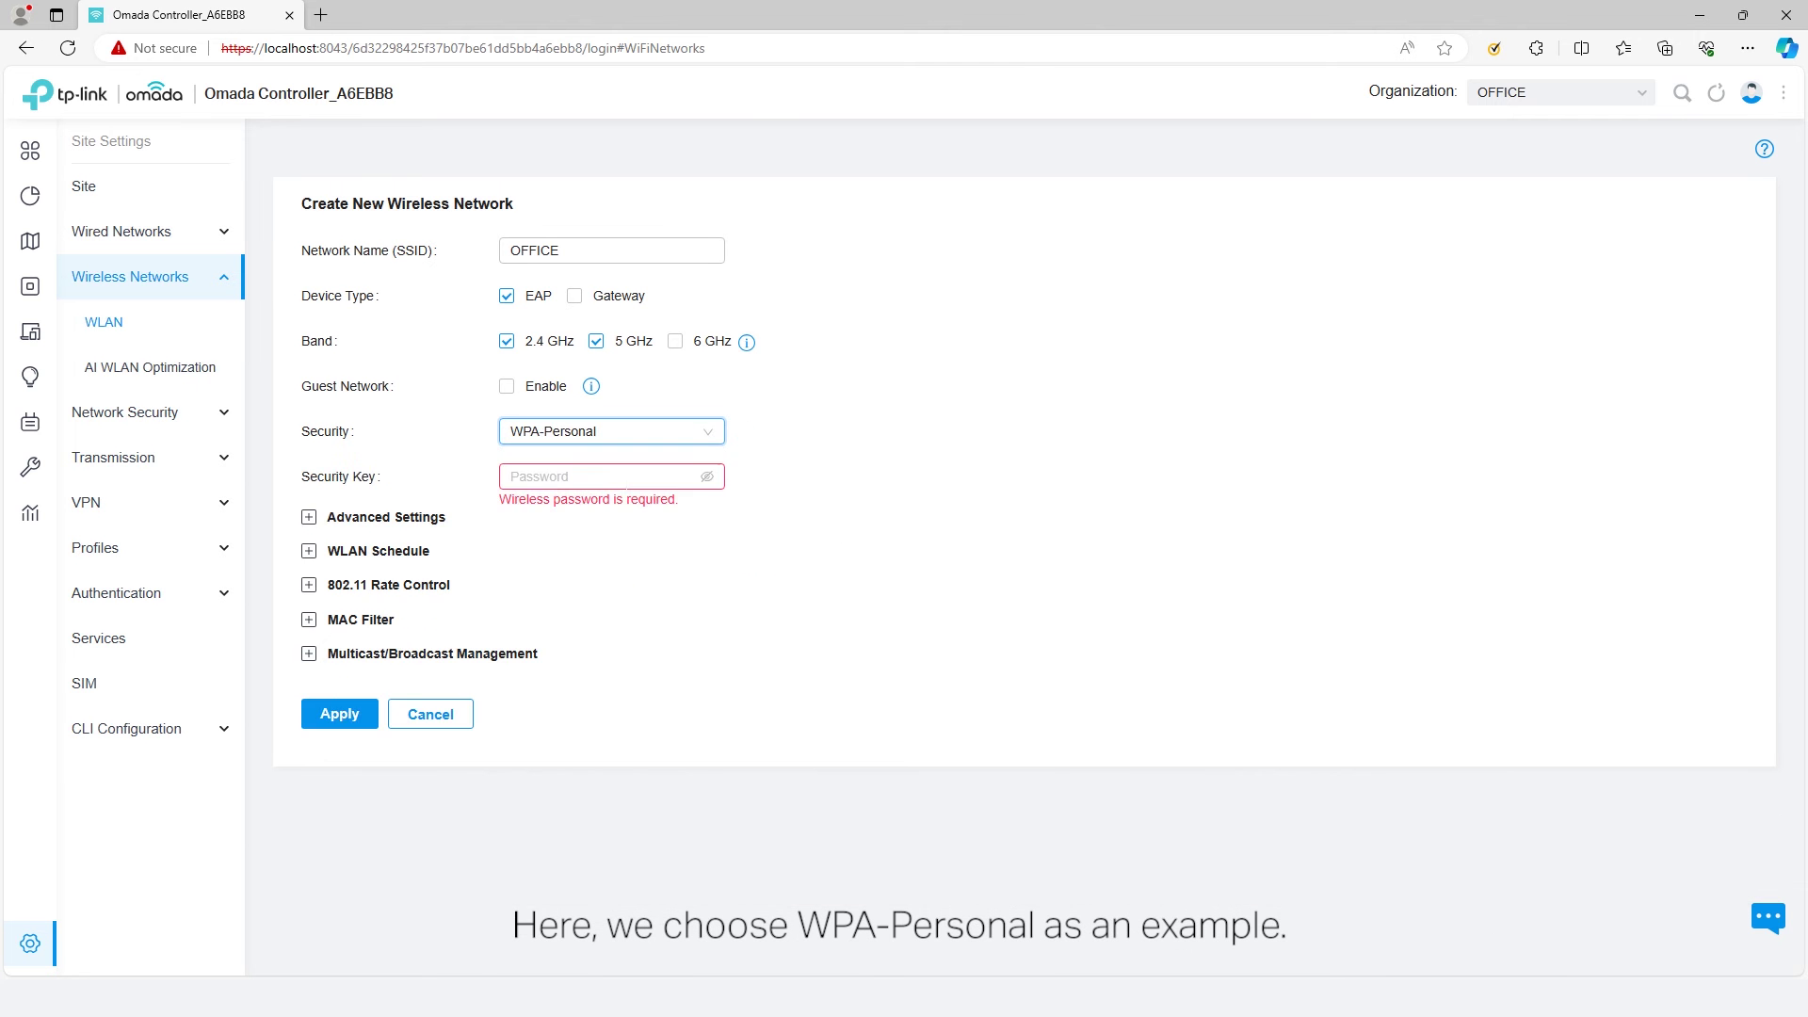
left_click(626, 481)
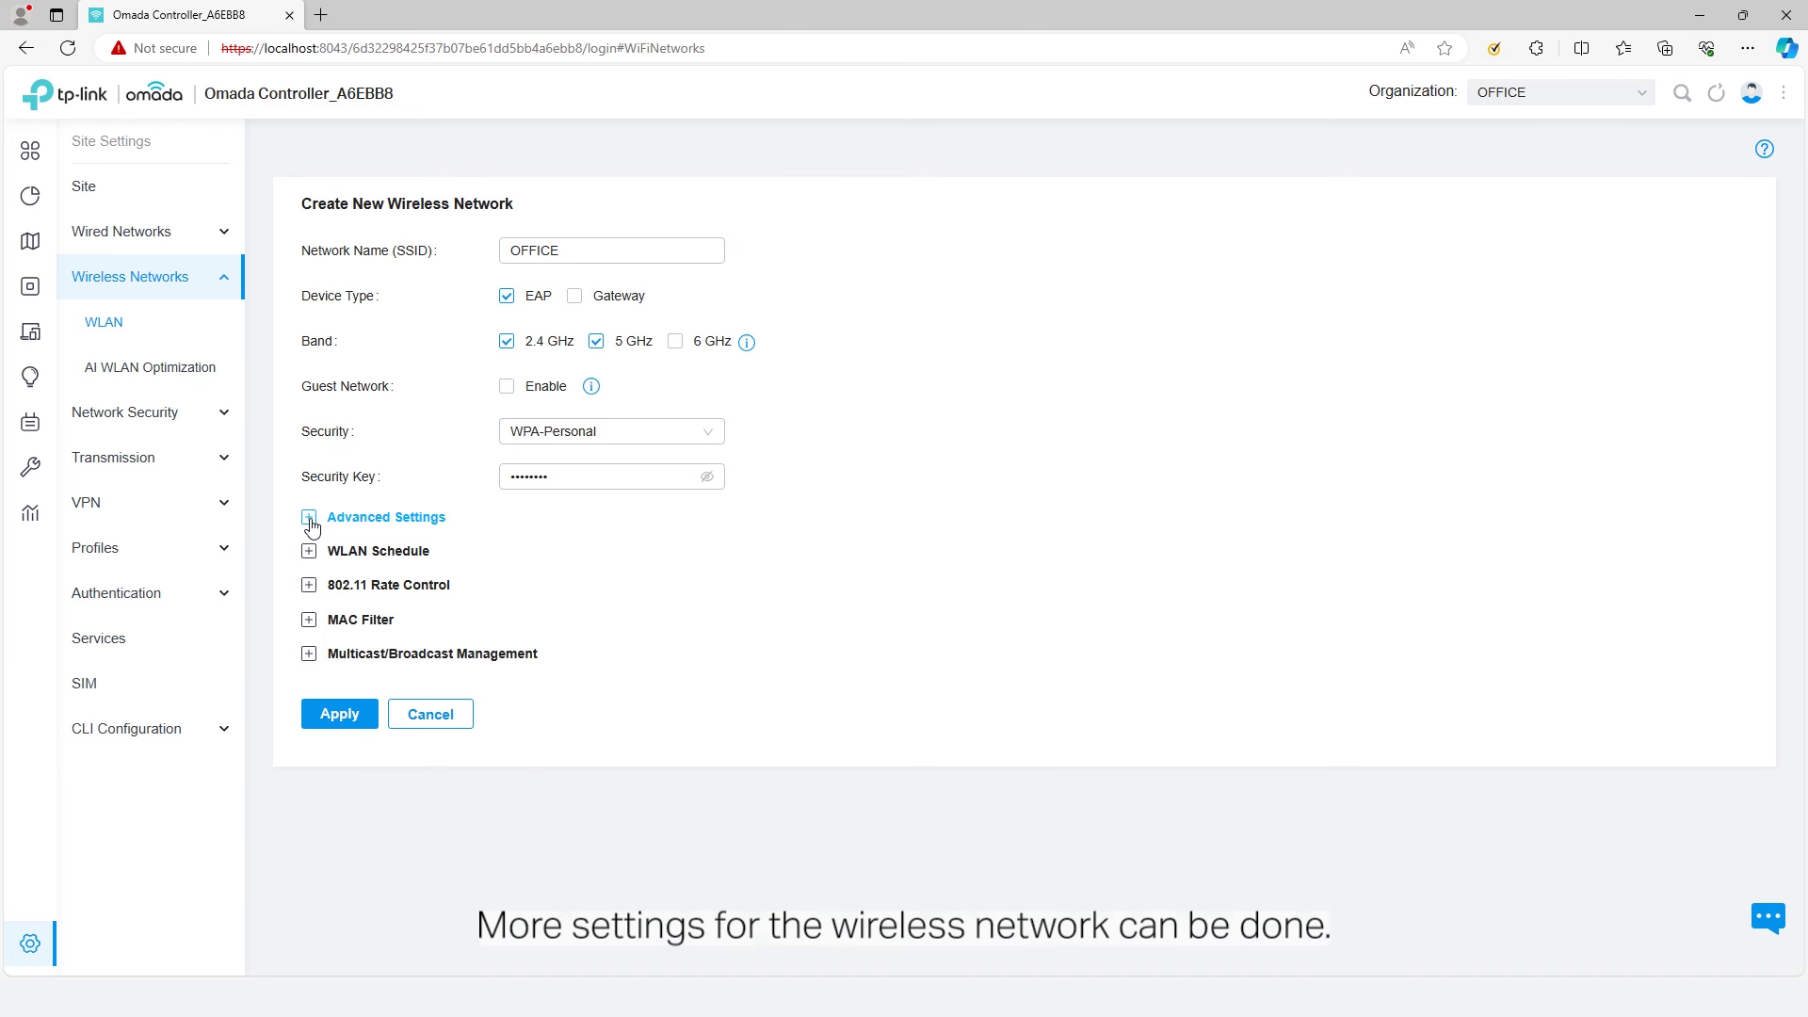
left_click(309, 518)
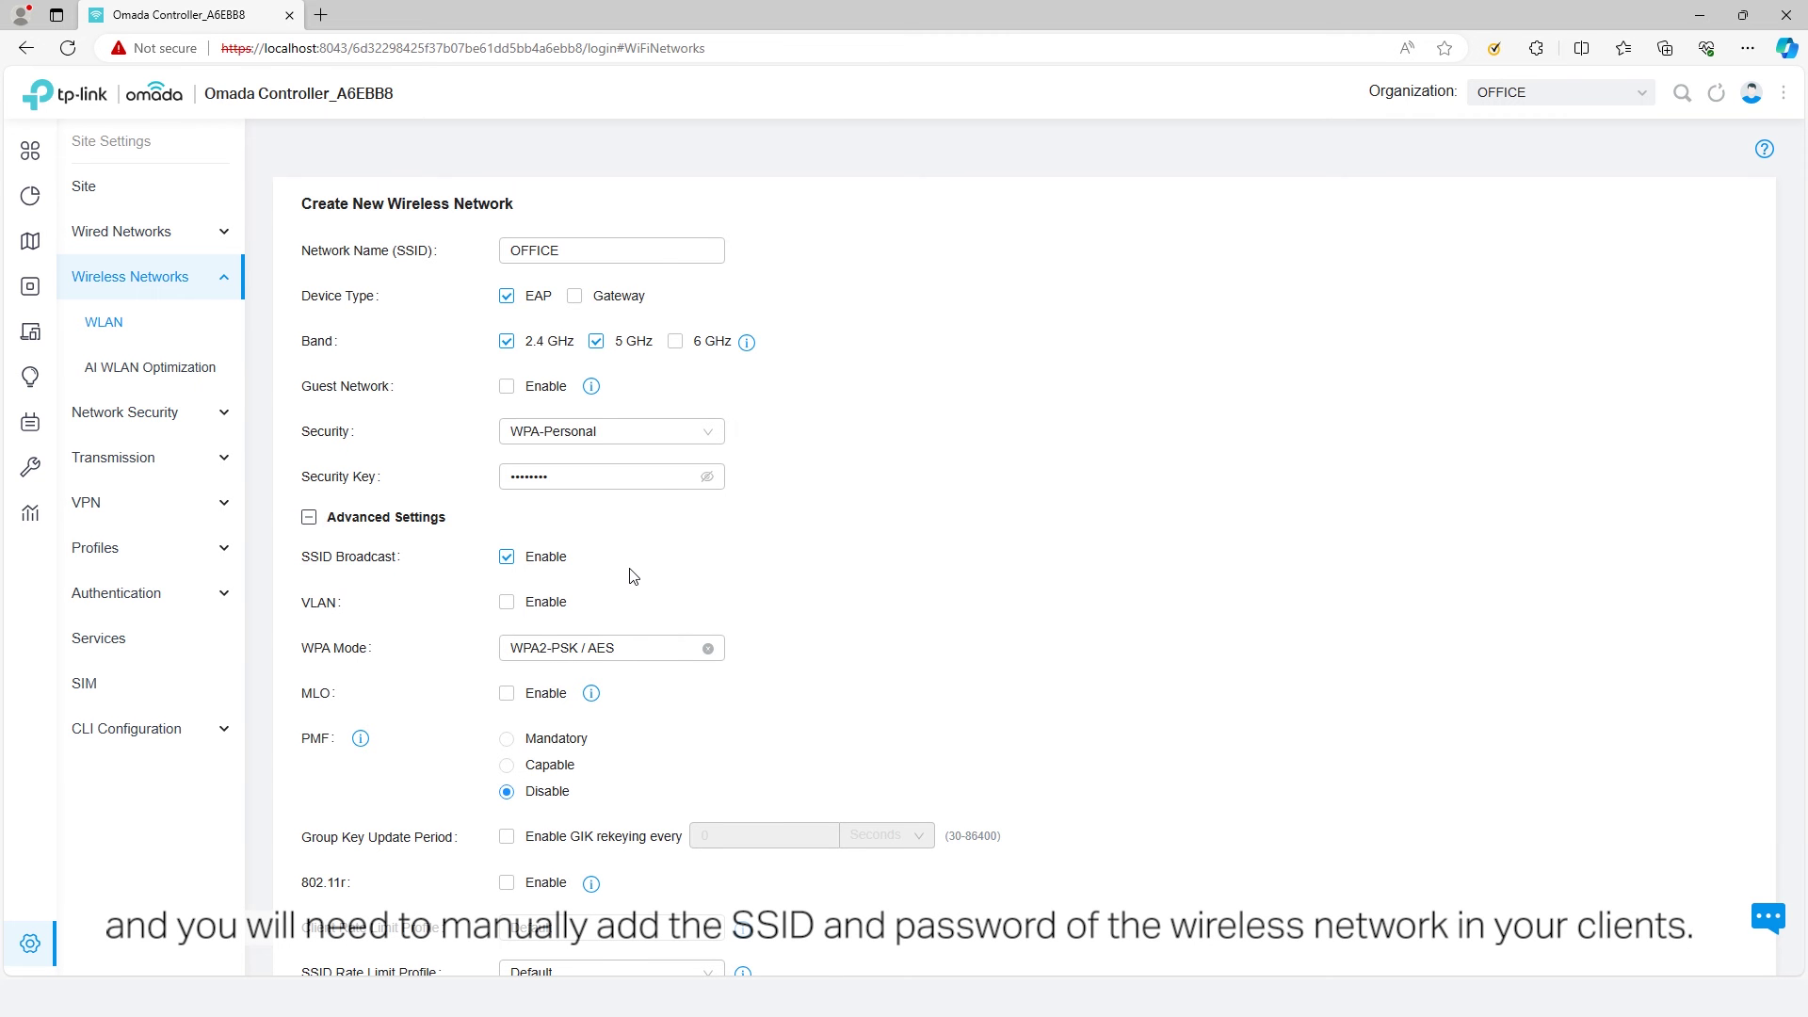
Enable VLAN tagging with VLAN ID 10 for the OFFICE network
left_click(541, 609)
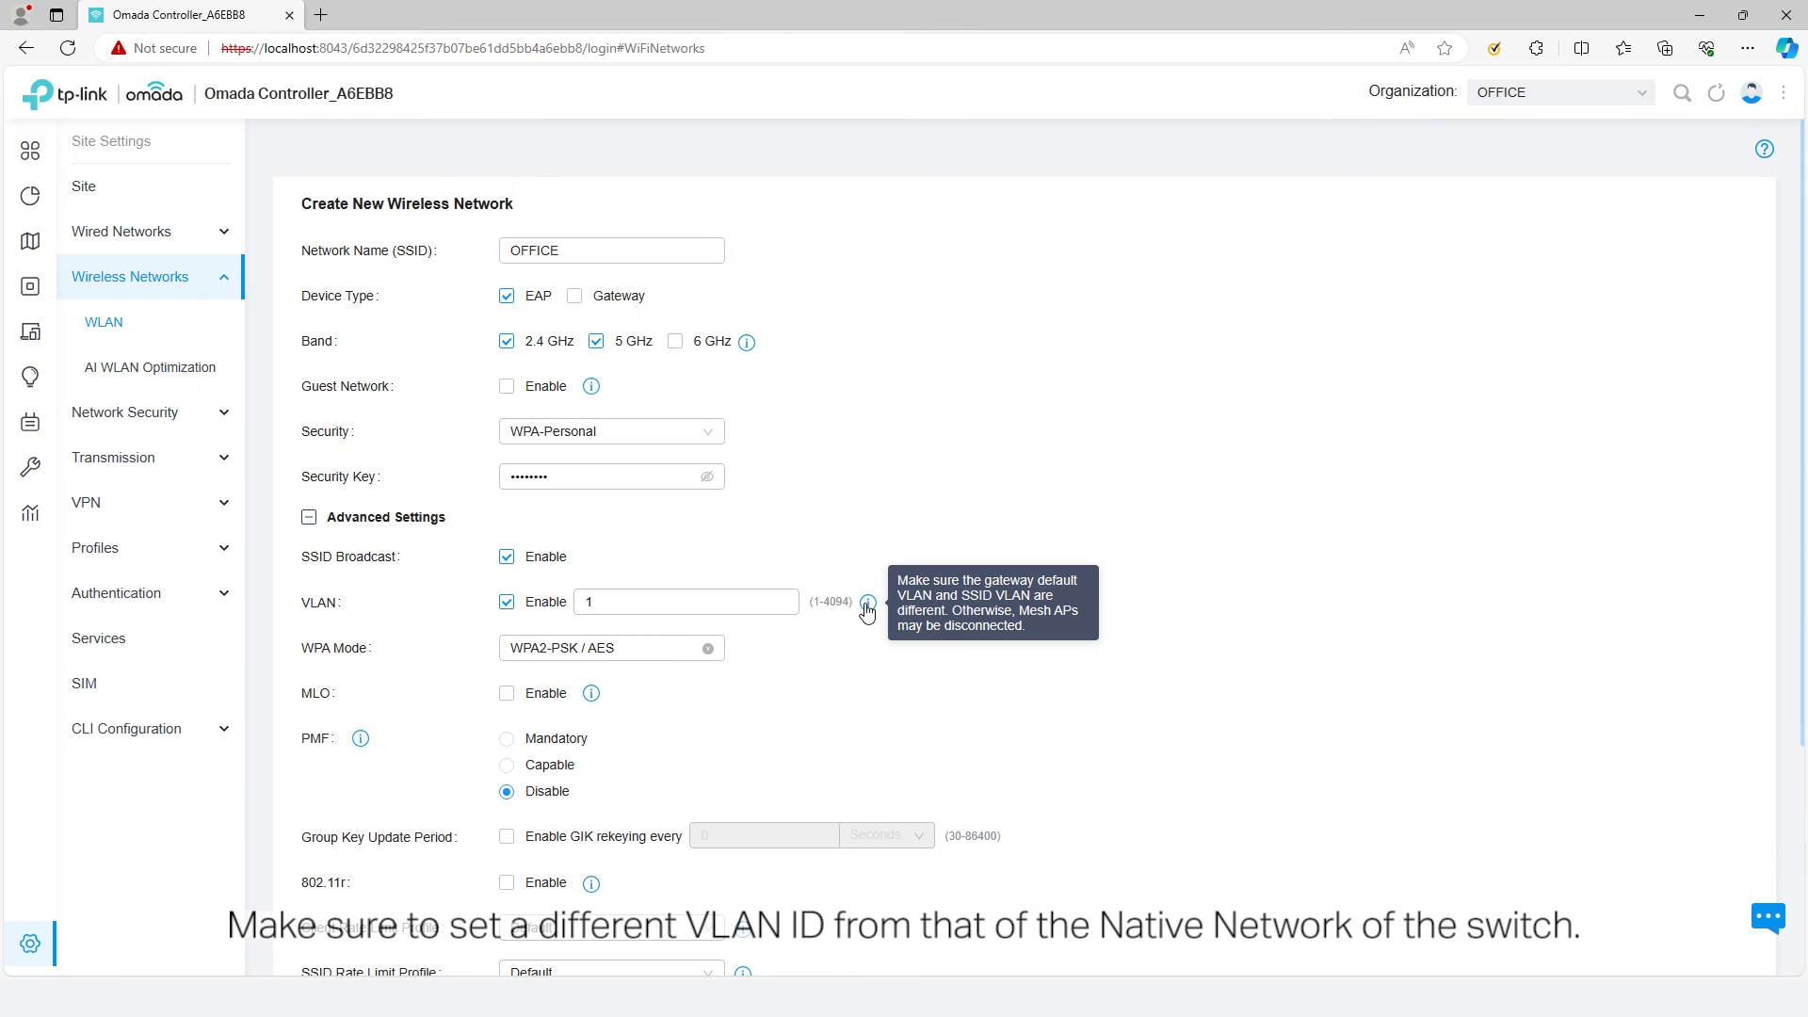
double_click(698, 606)
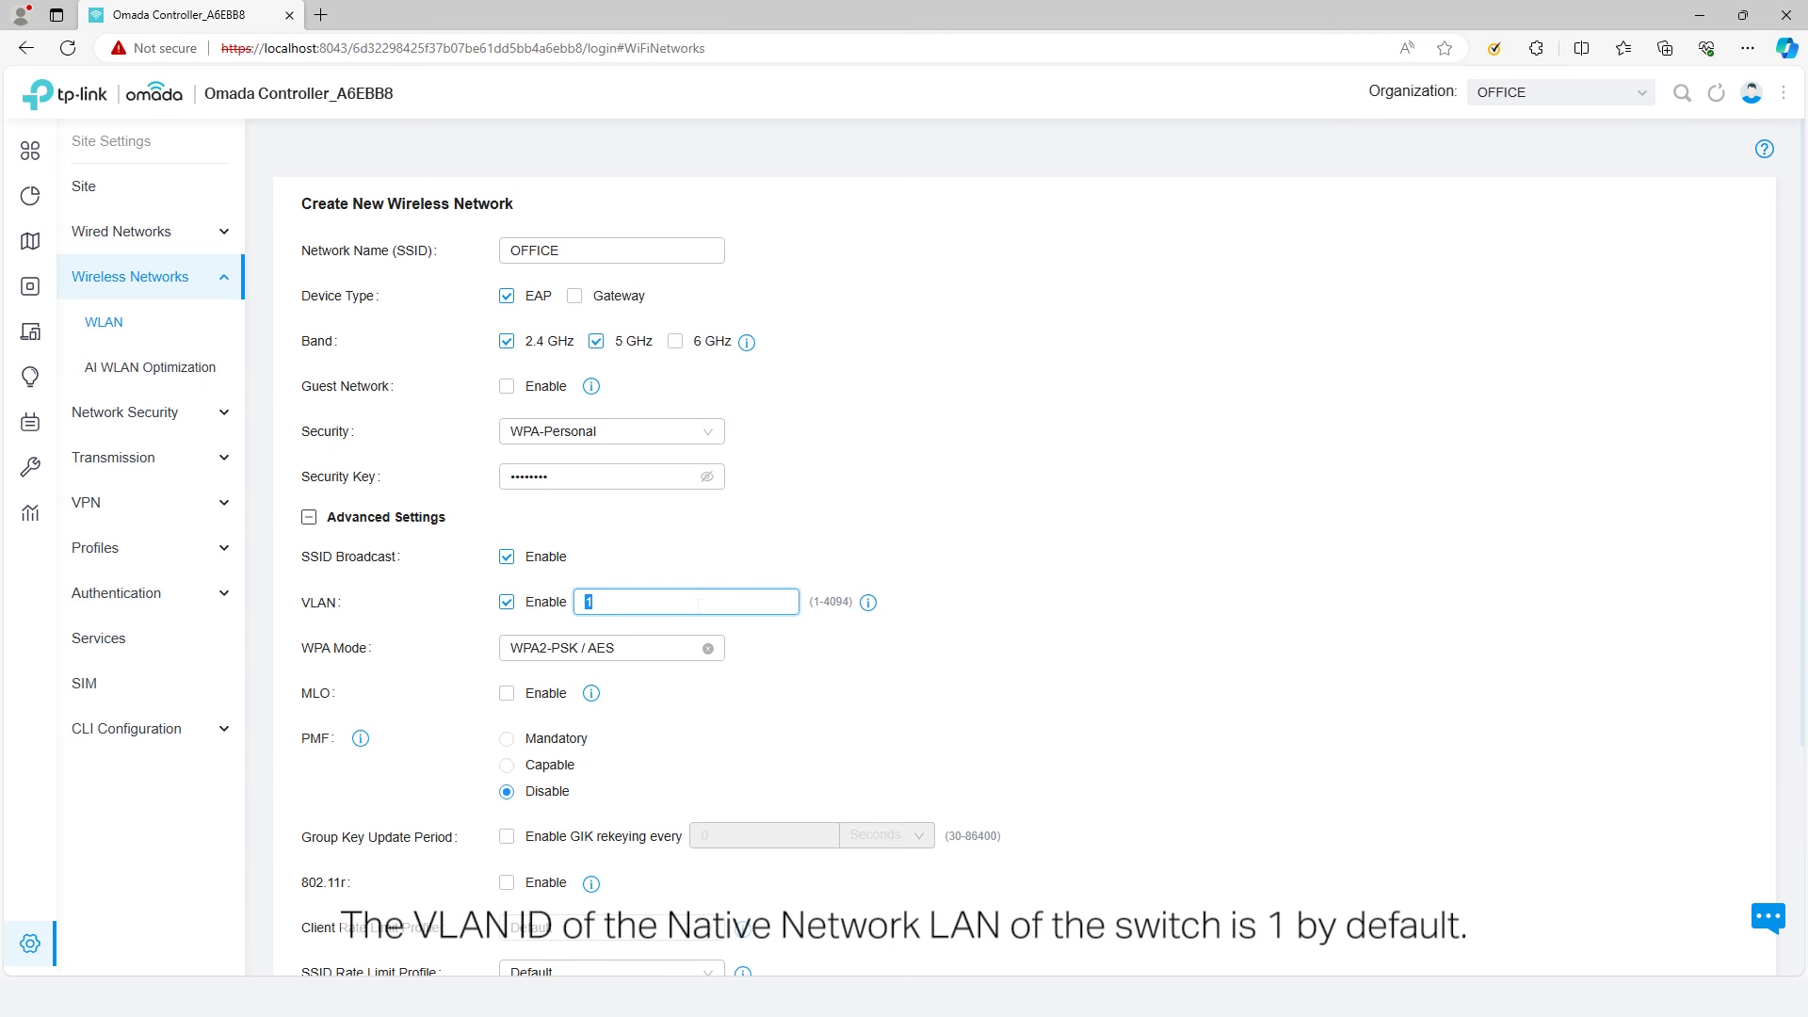
type("10")
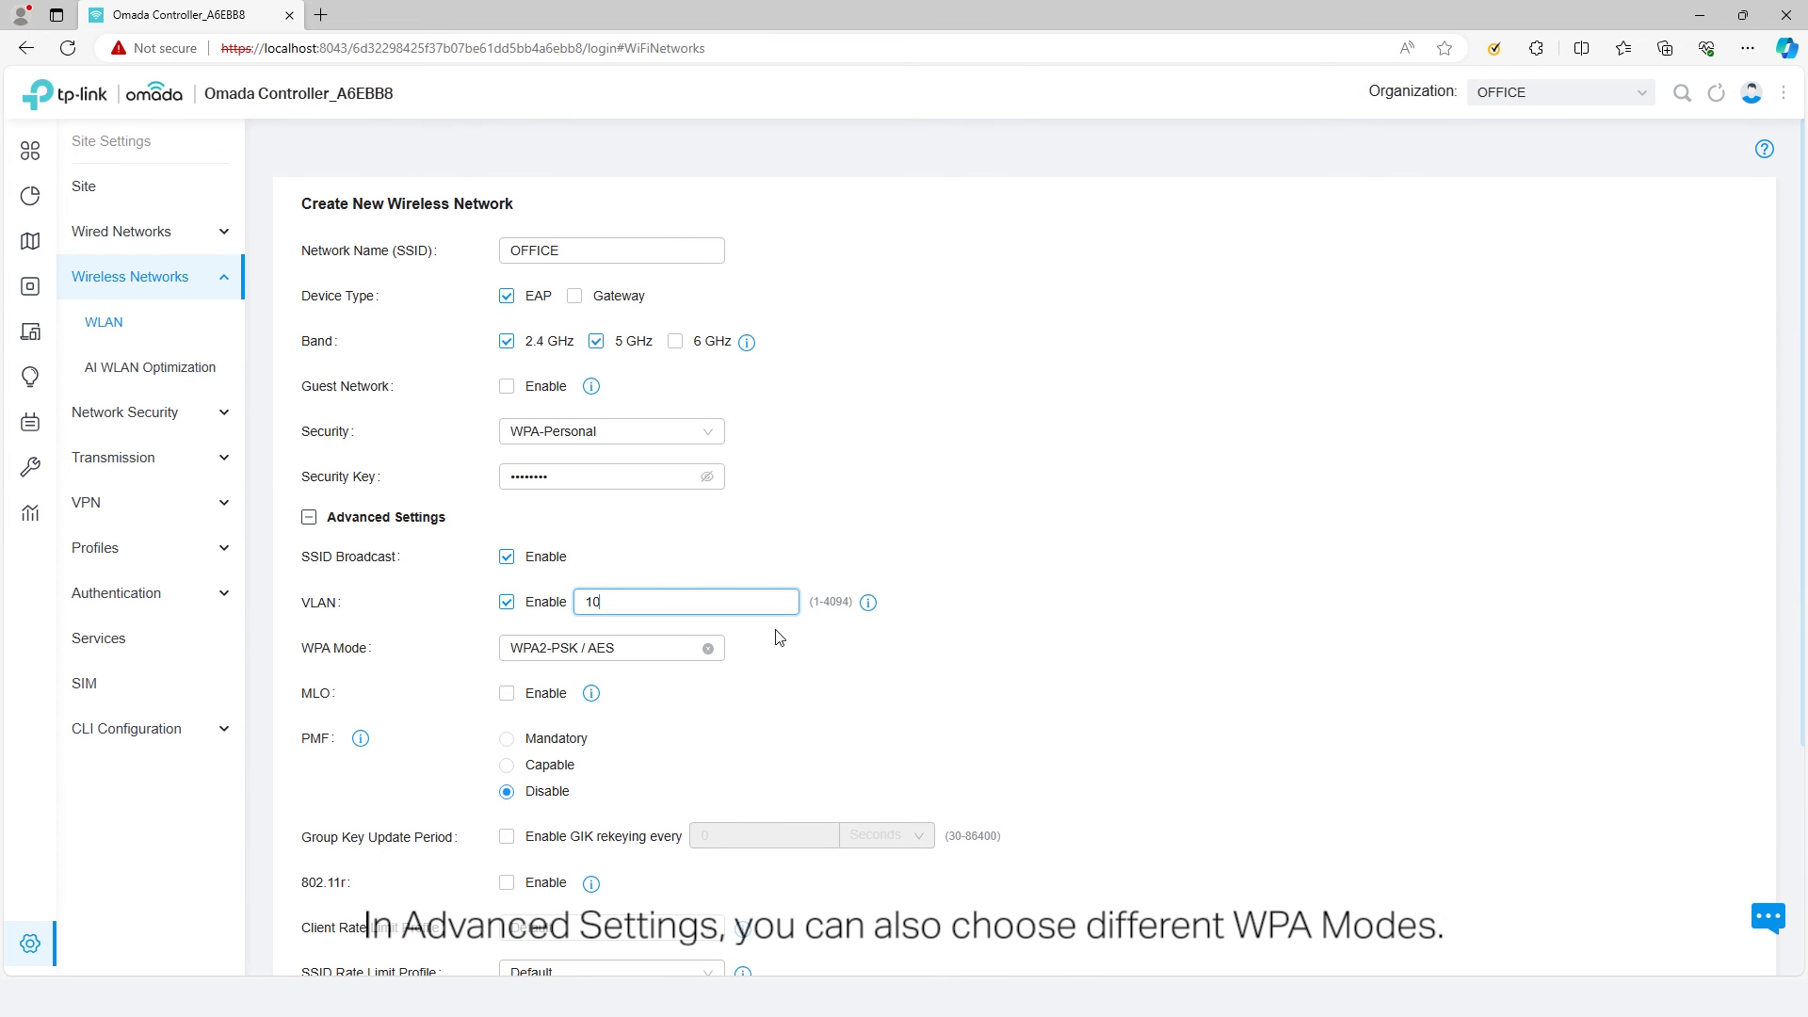
left_click(681, 659)
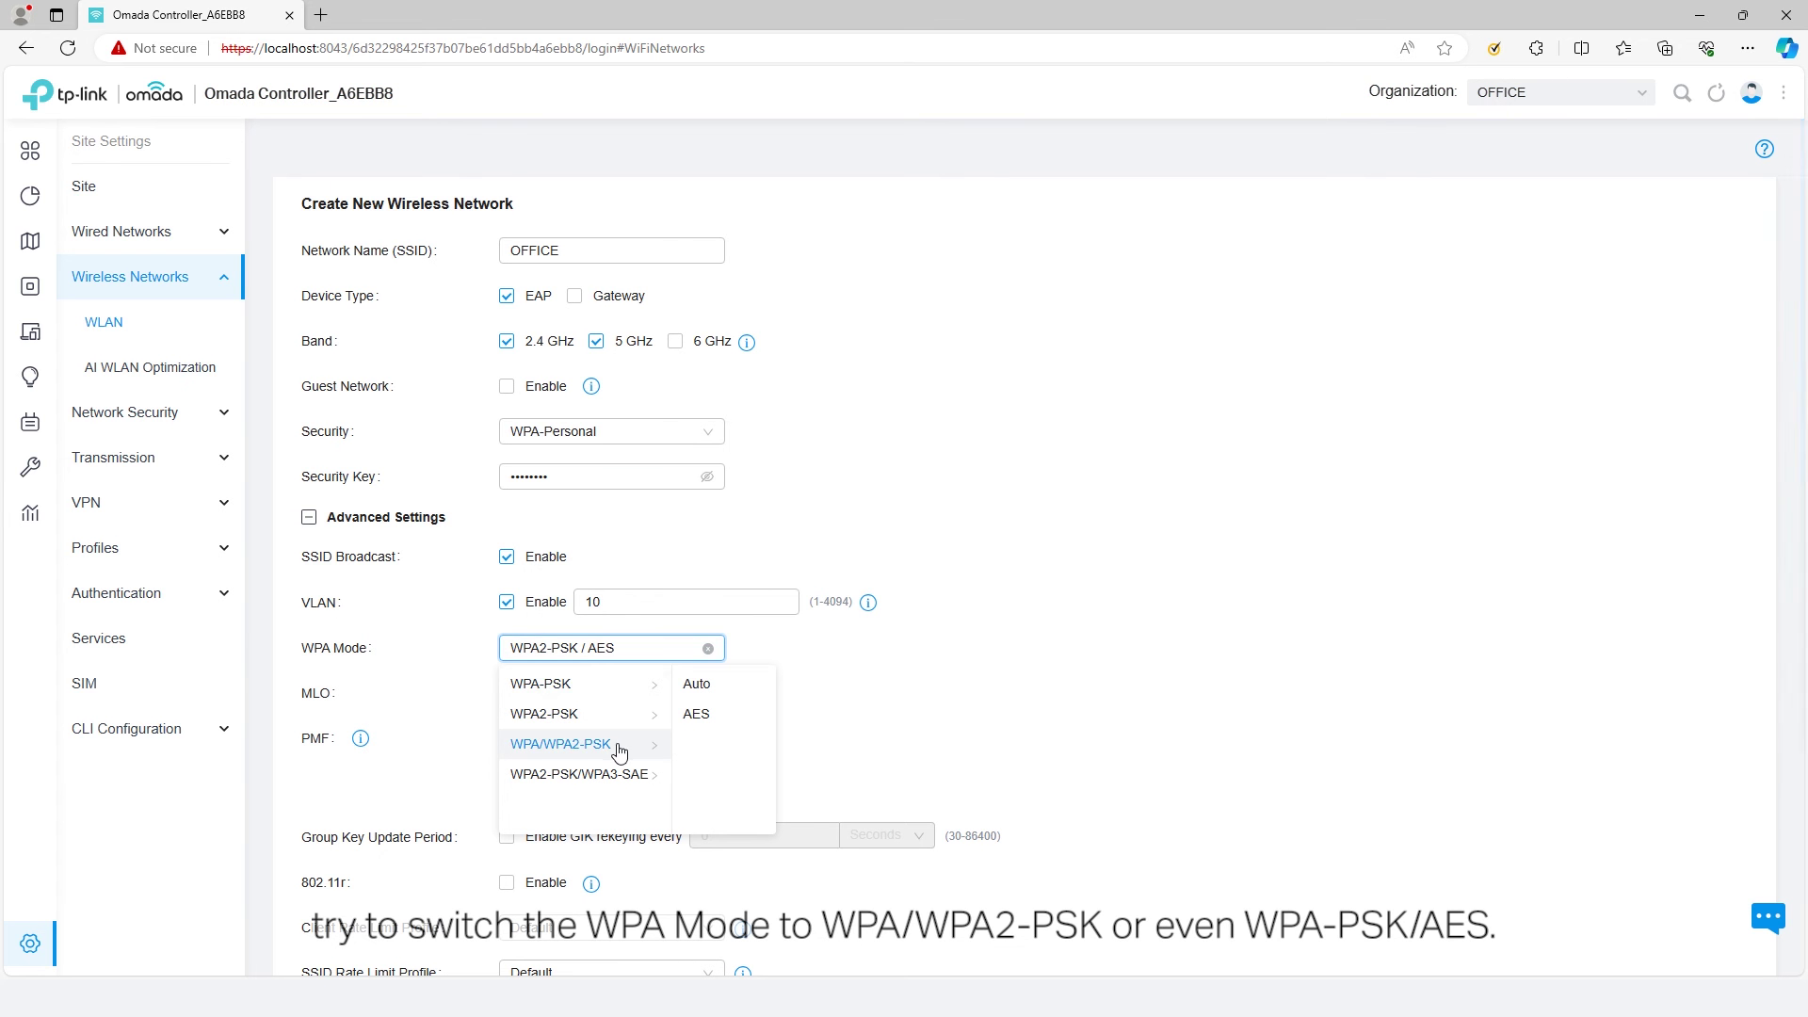
Keep WPA2-PSK / AES, enable 802.11r and set the client rate limit profile to Custom
left_click(840, 738)
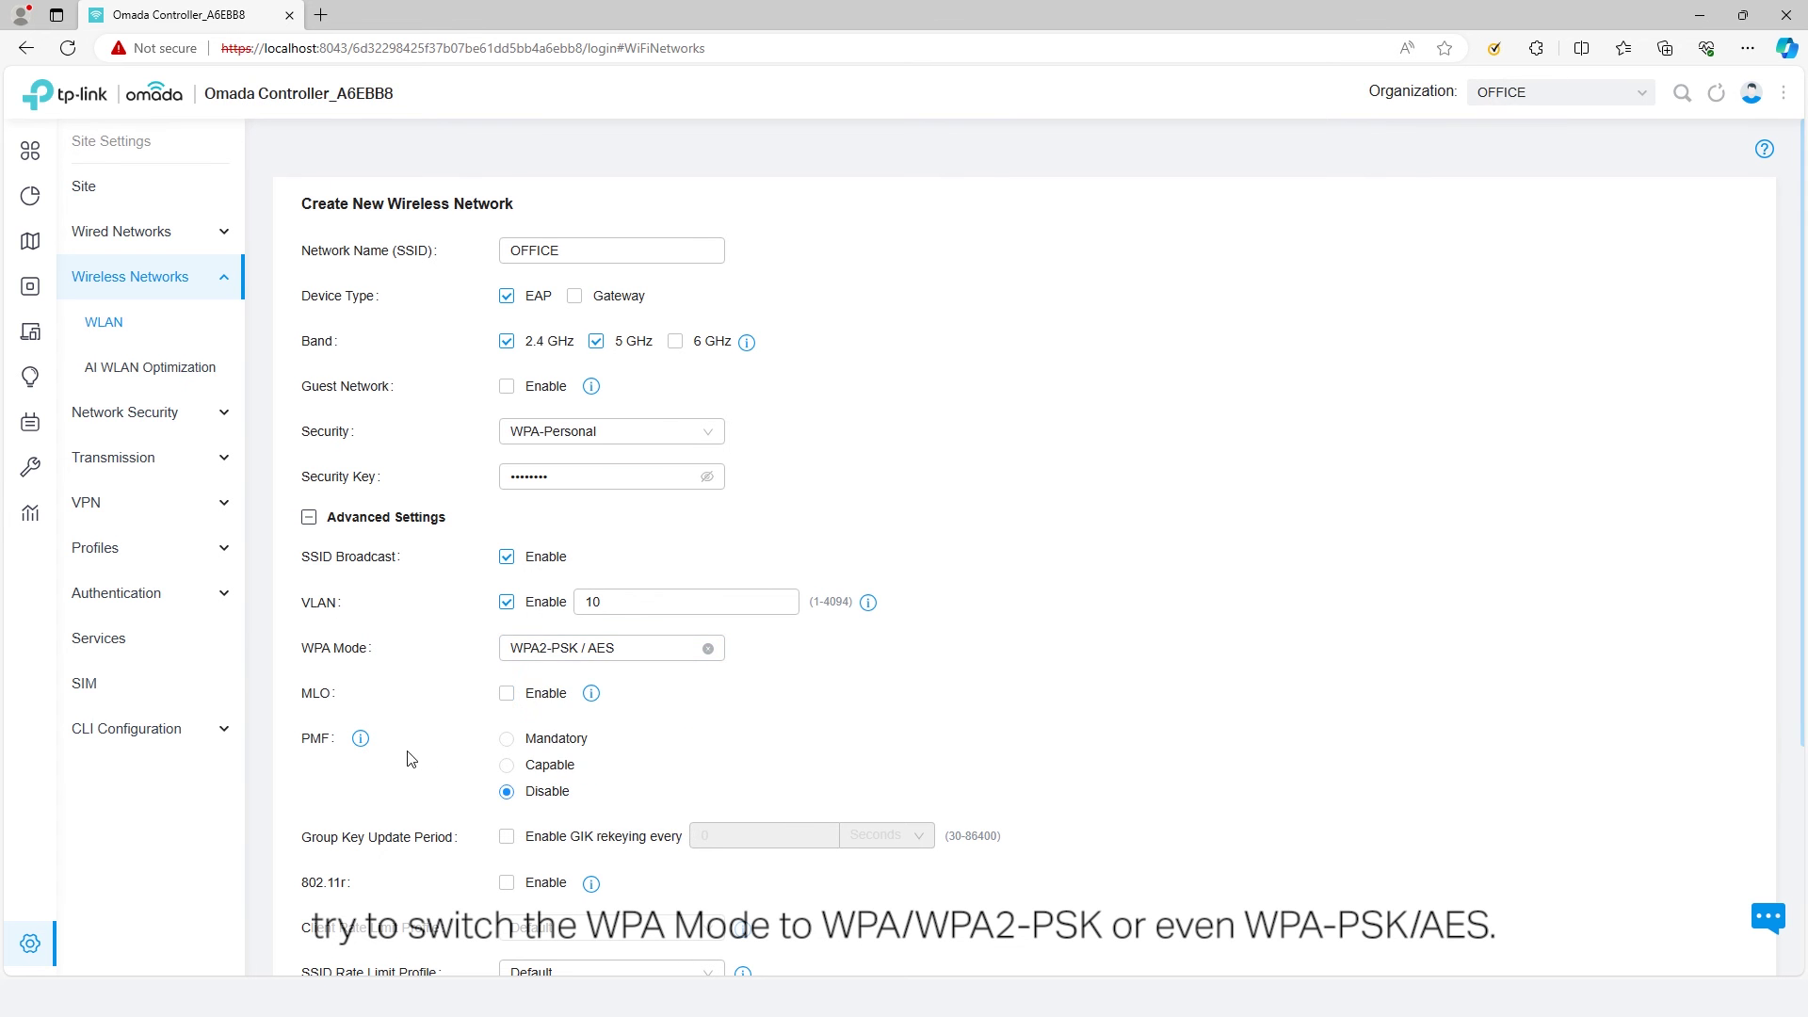
scroll(410, 759, "down", 1)
left_click(535, 797)
mouse_move(590, 883)
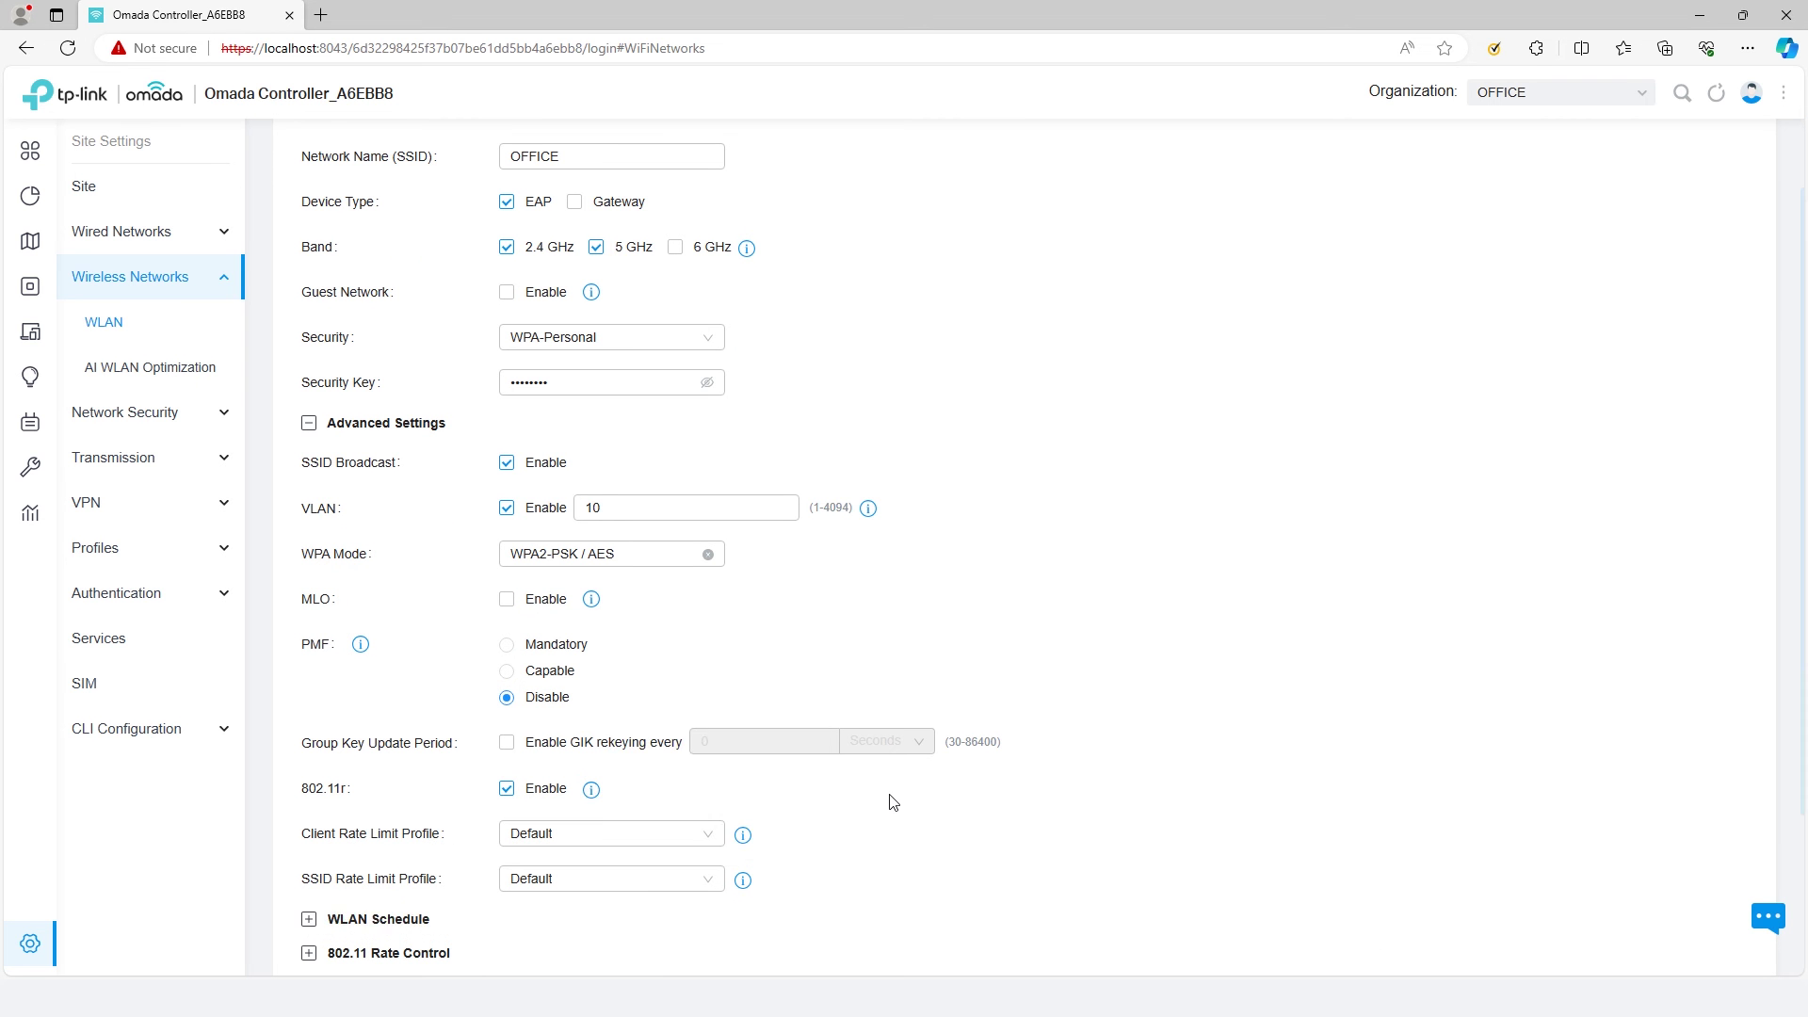
scroll(893, 801, "down", 1)
scroll(893, 799, "down", 1)
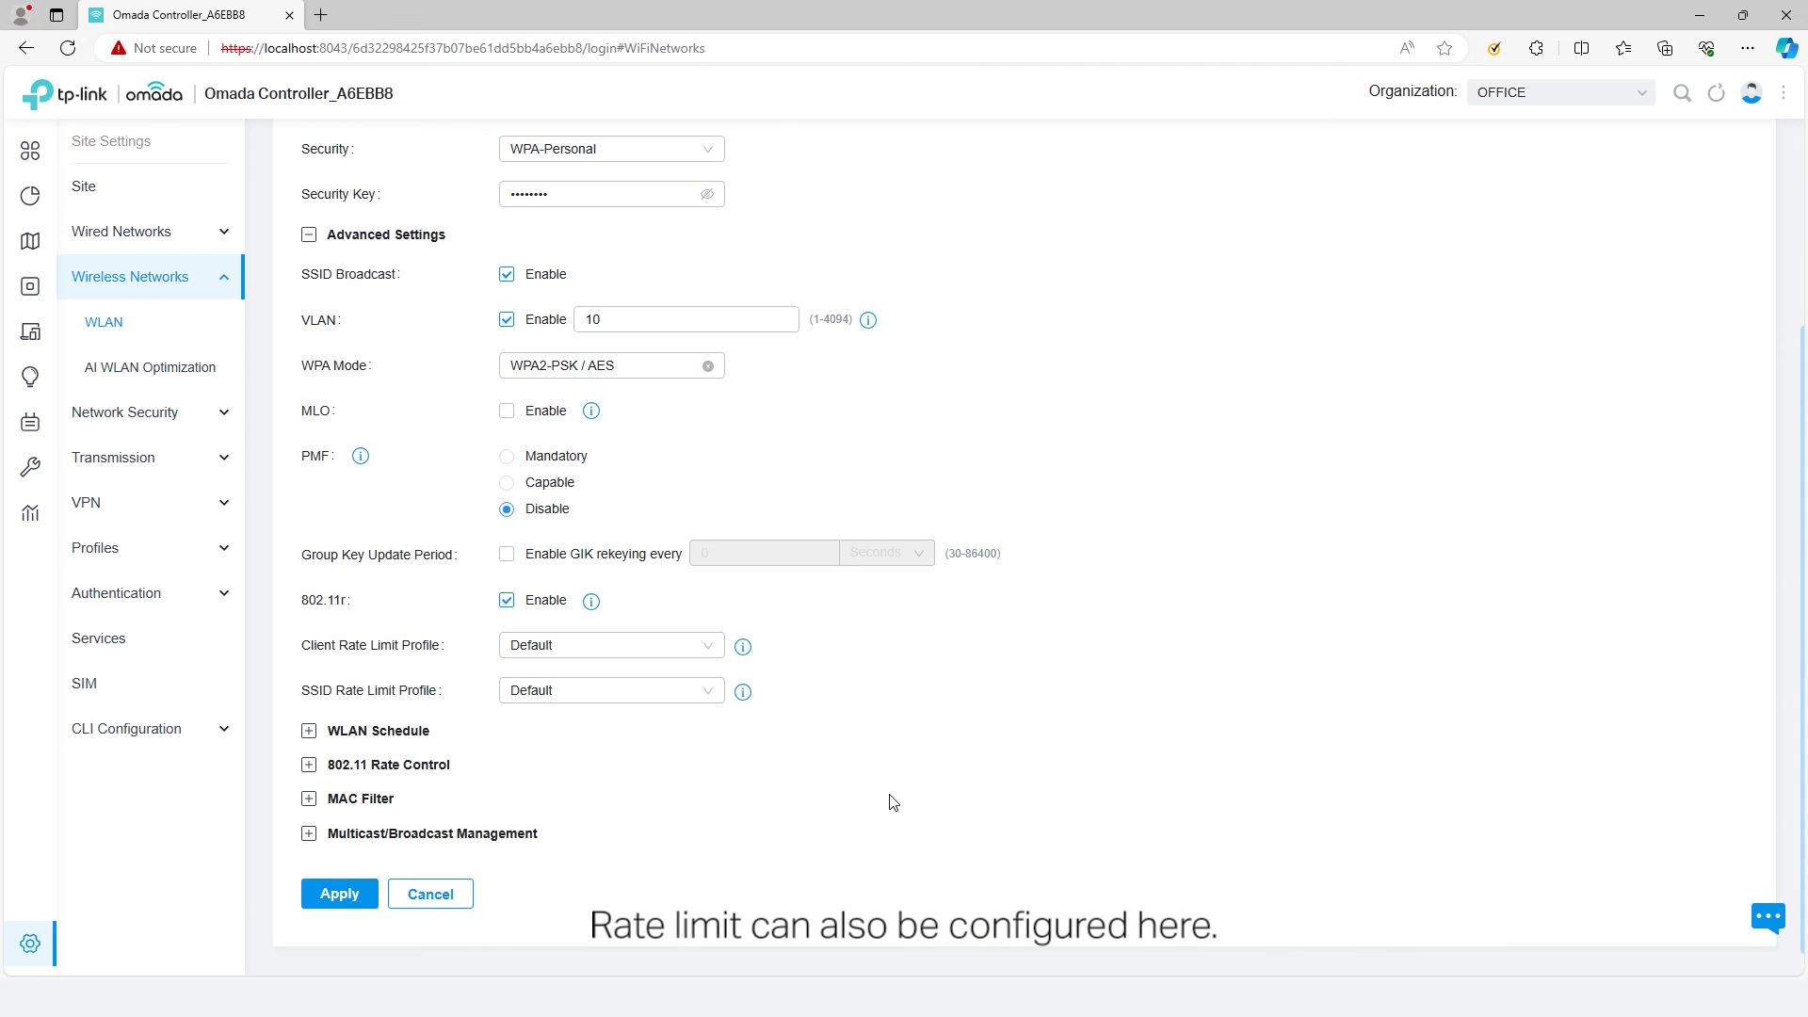
left_click(692, 656)
left_click(680, 681)
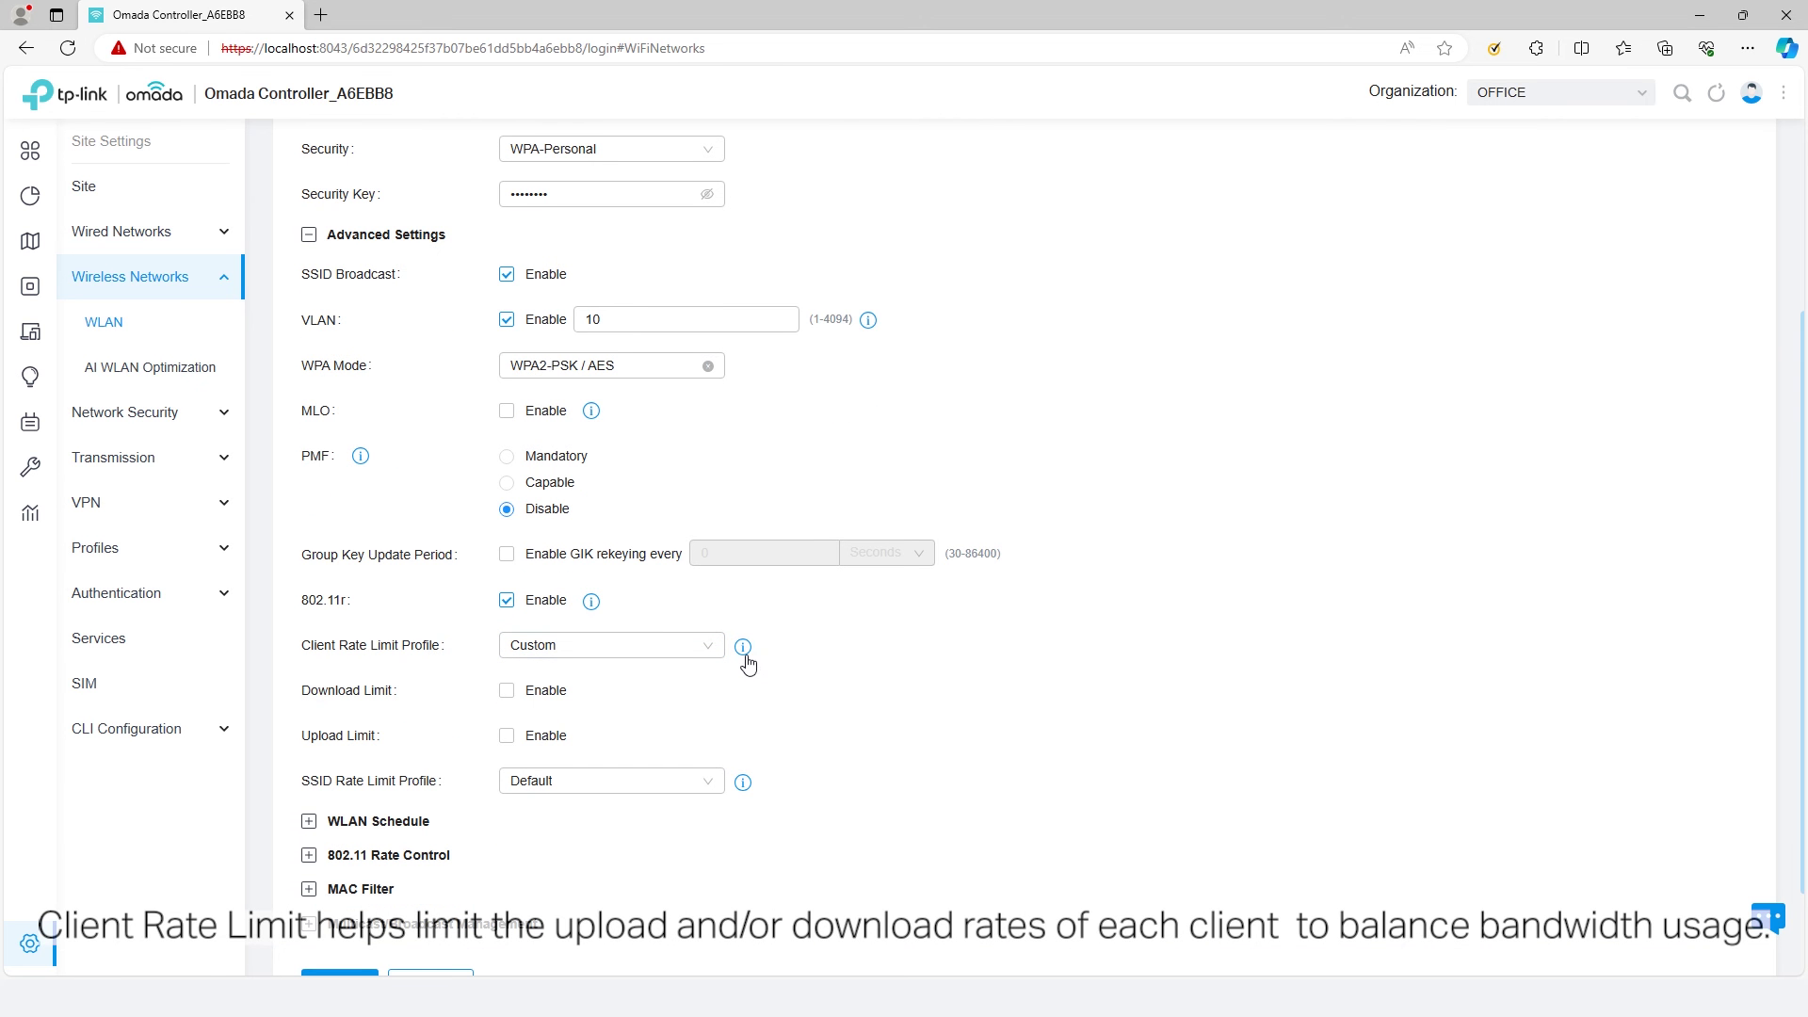
Leave per-client download and upload limits off and set the SSID rate limit profile to Custom
mouse_move(740, 645)
left_click(511, 692)
left_click(550, 738)
left_click(523, 738)
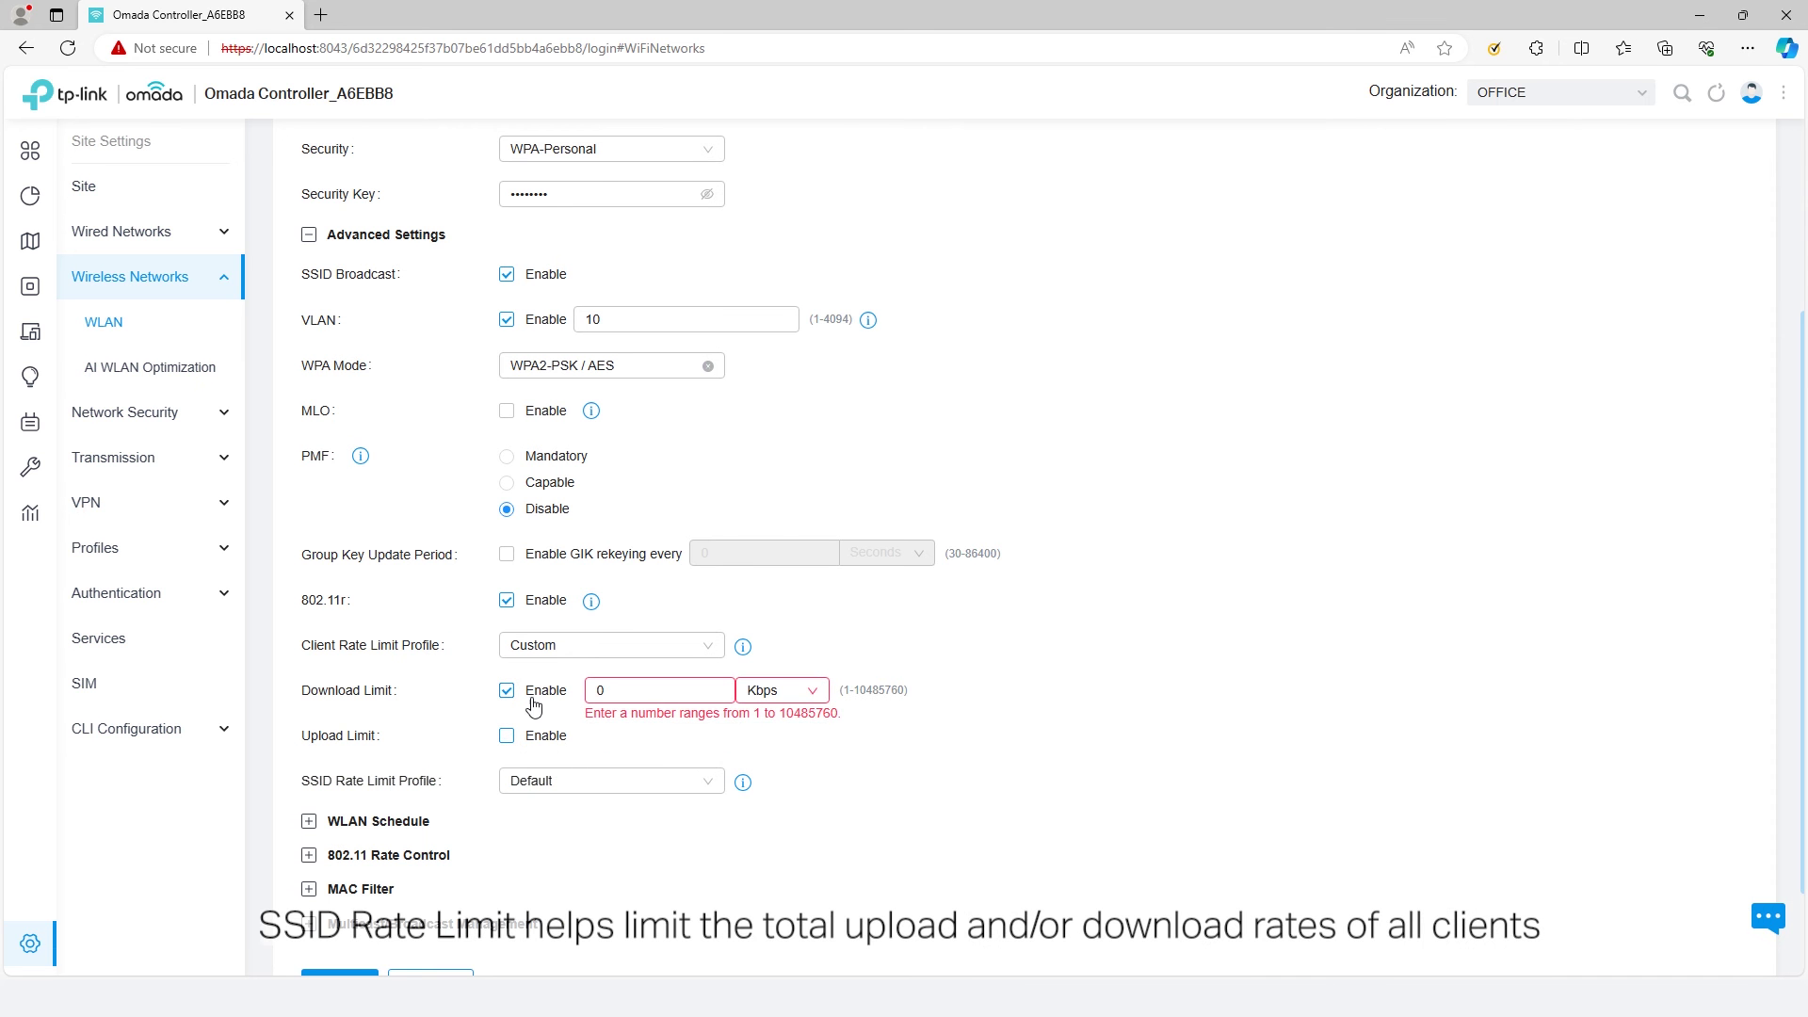
left_click(527, 693)
left_click(560, 788)
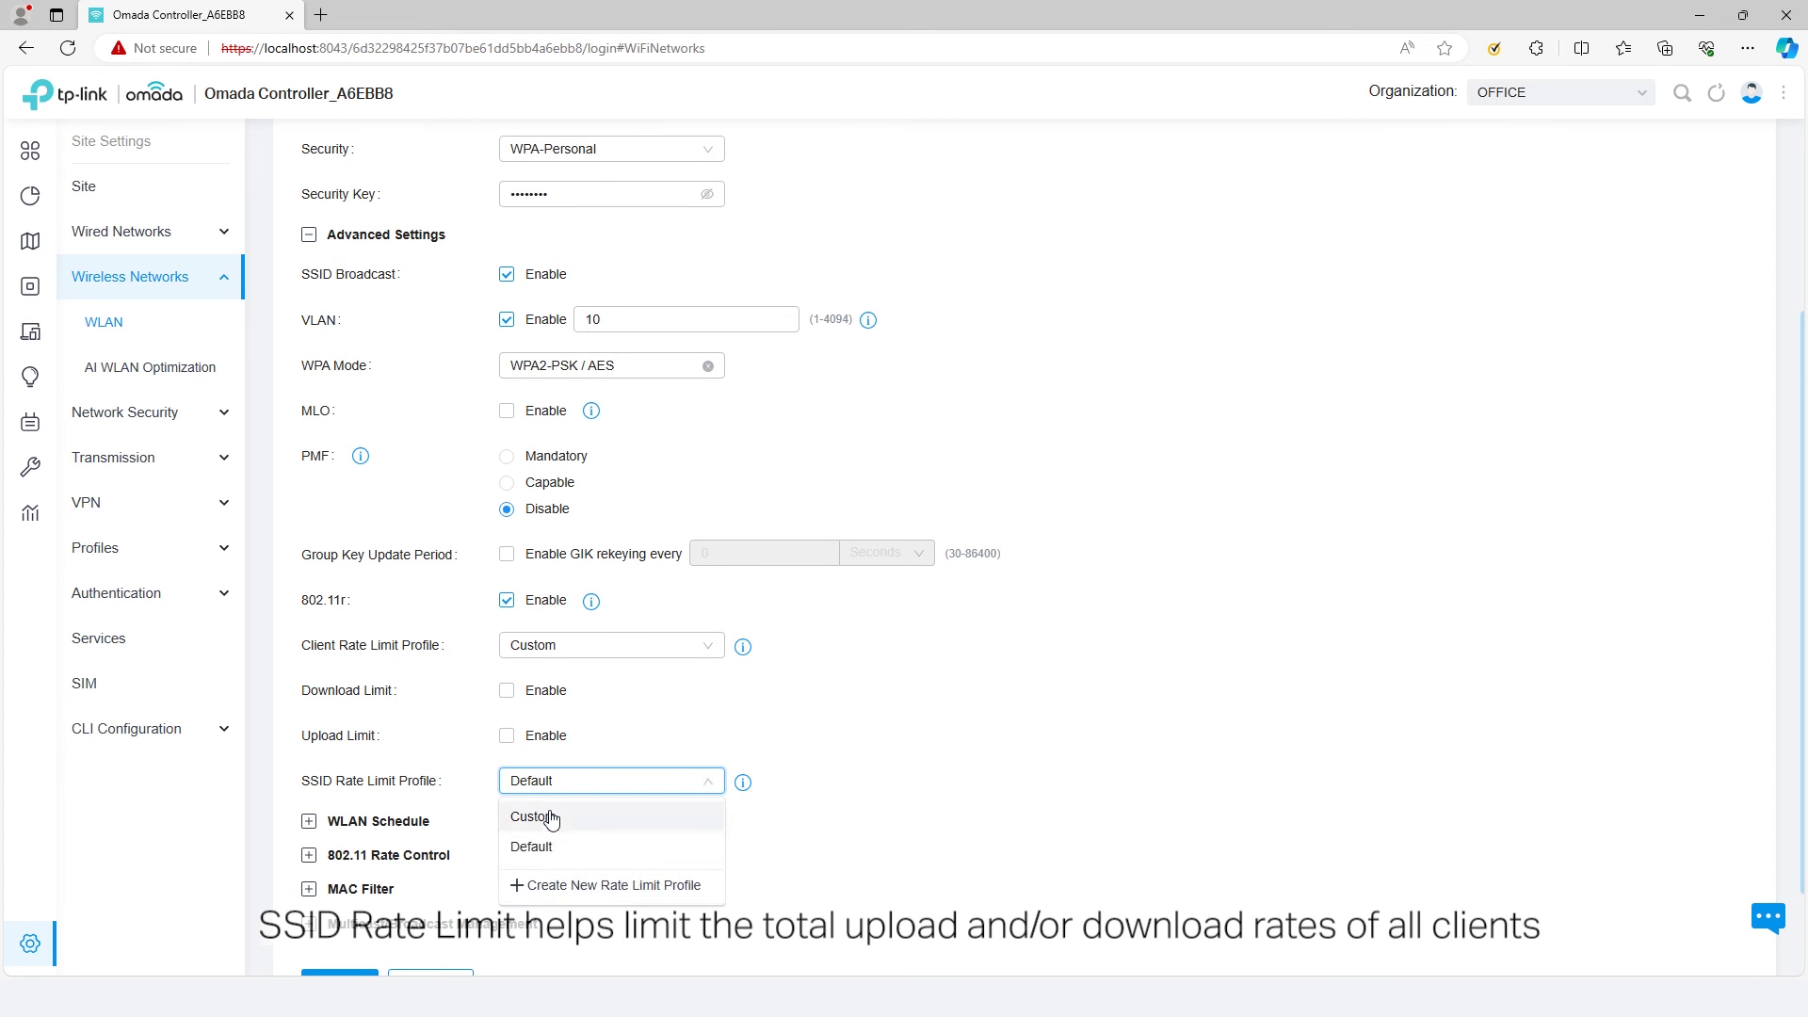
left_click(537, 816)
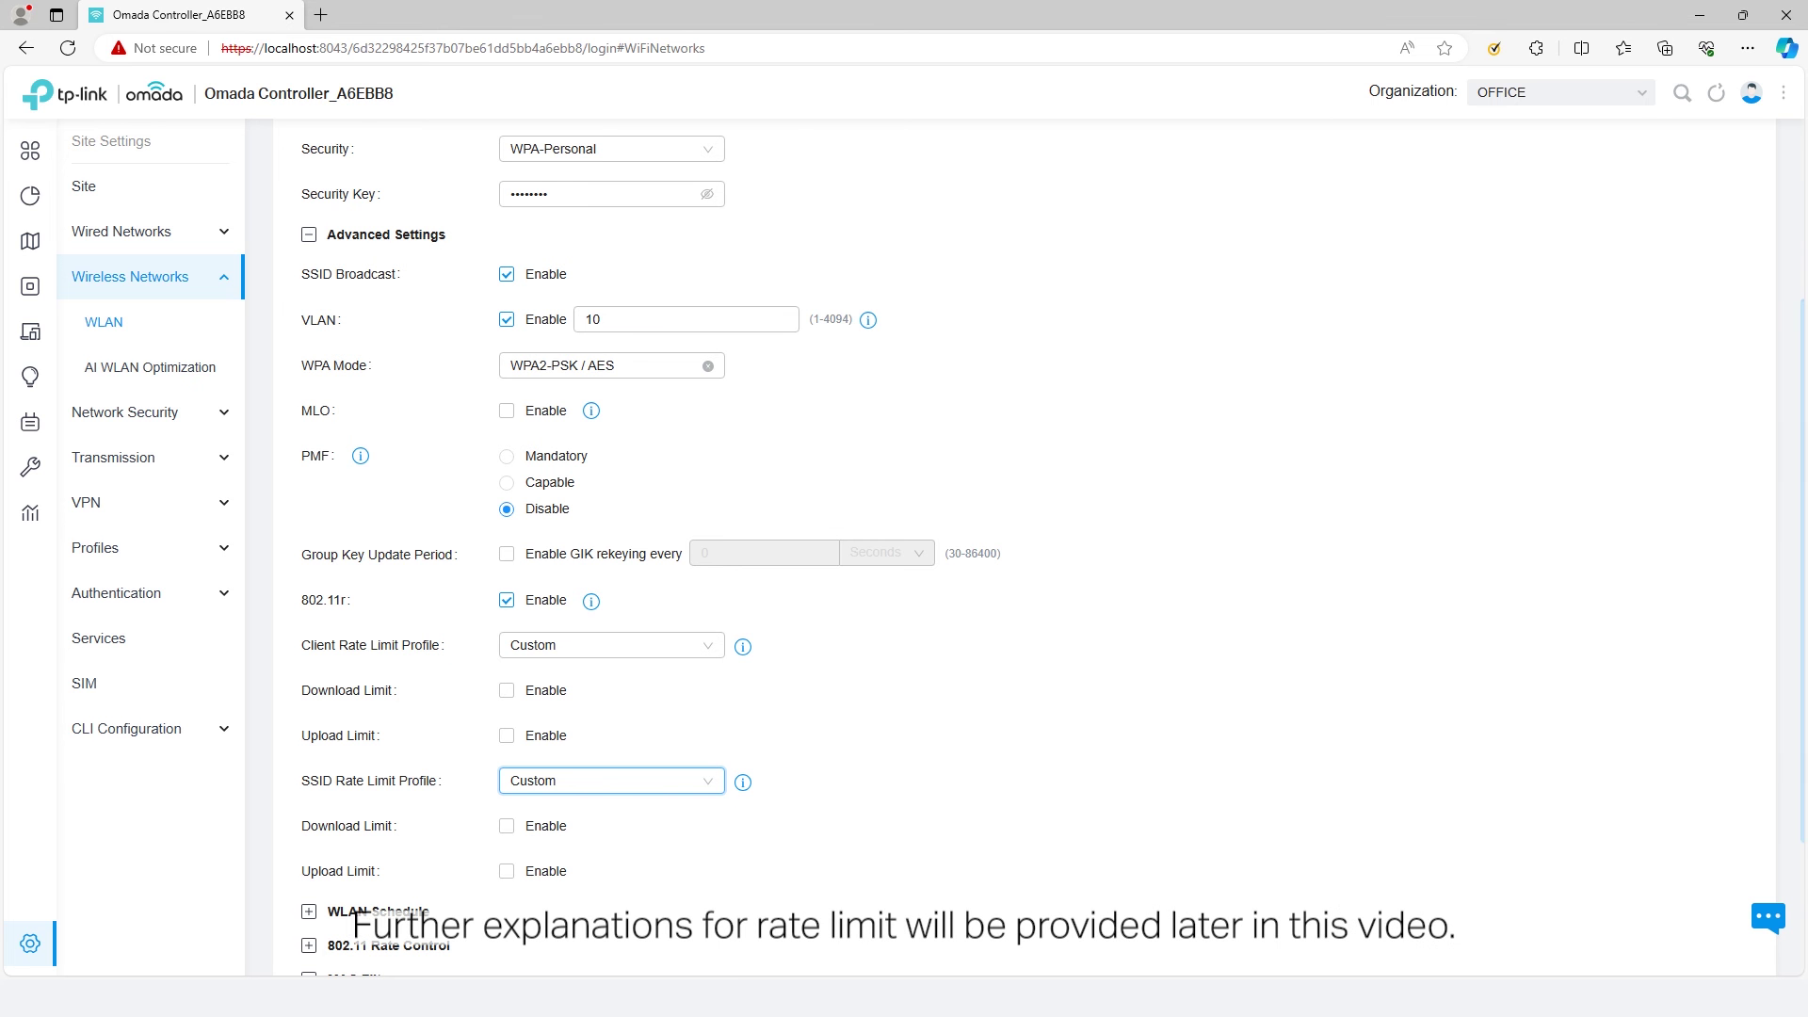
scroll(310, 707, "down", 3)
Enable the WLAN schedule and 2.4 GHz and 5 GHz minimum data rate control at the lowest rates
left_click(308, 700)
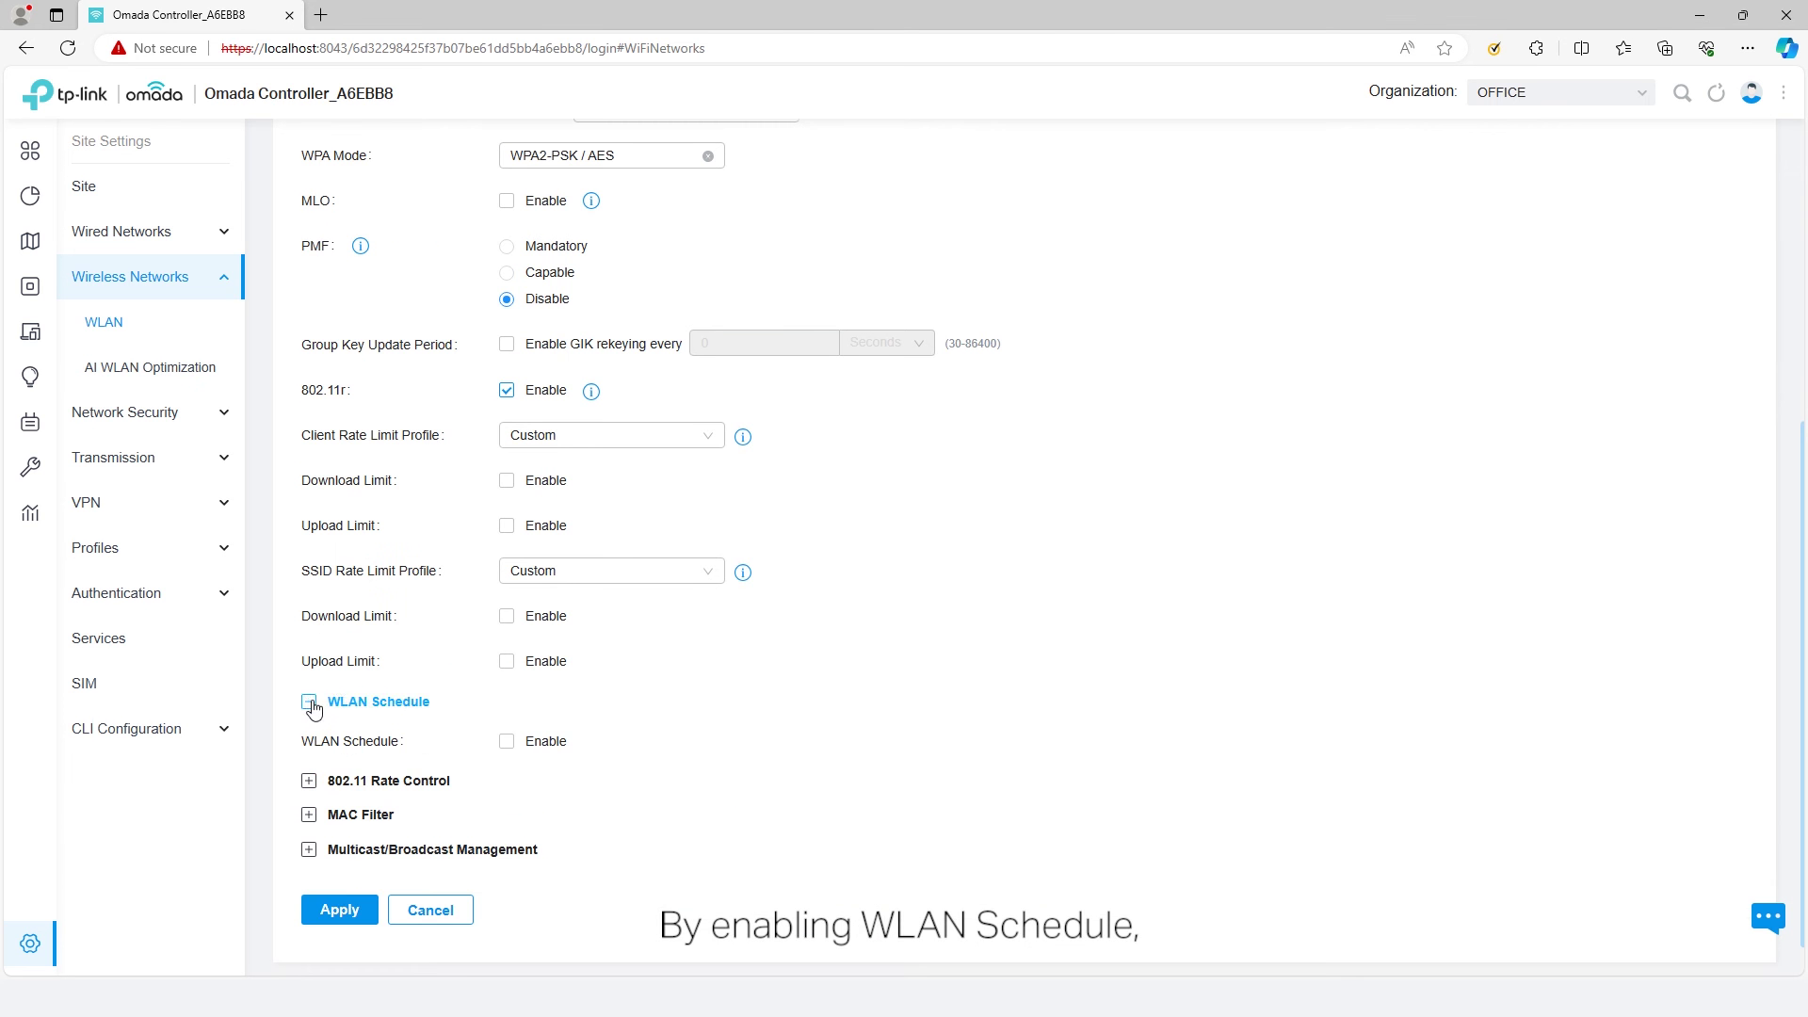
left_click(508, 742)
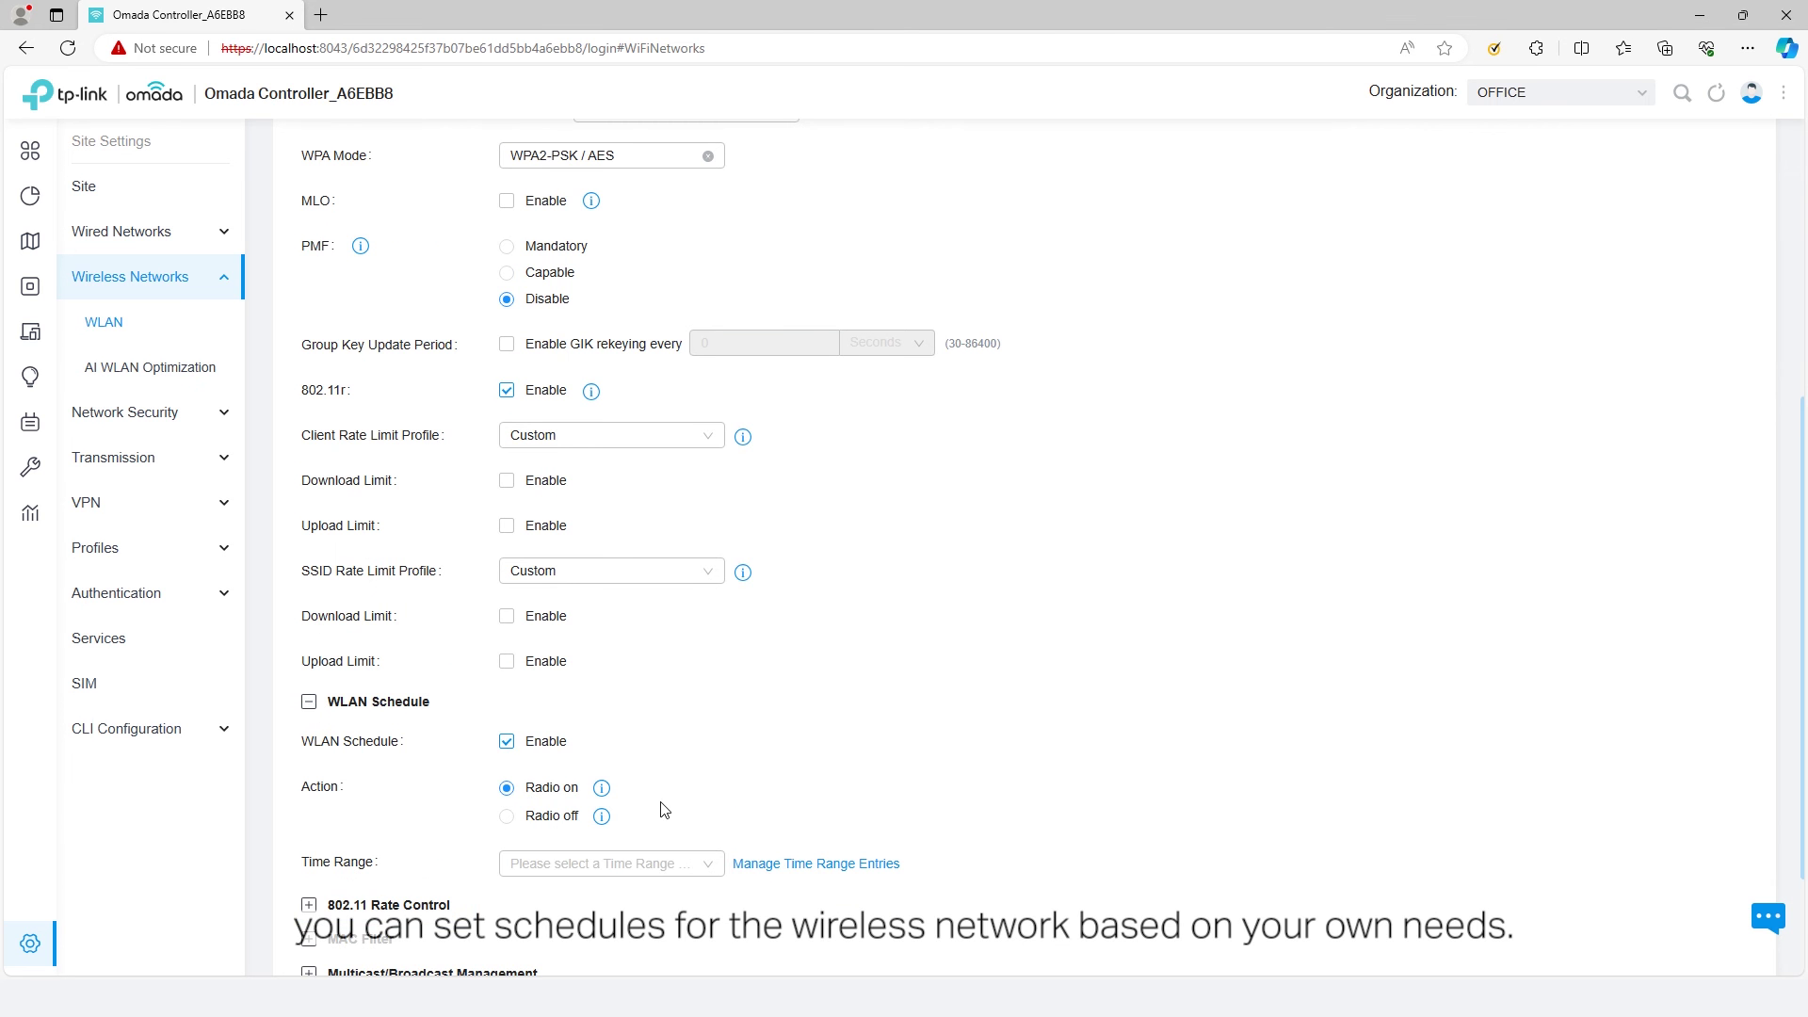
scroll(658, 810, "down", 1)
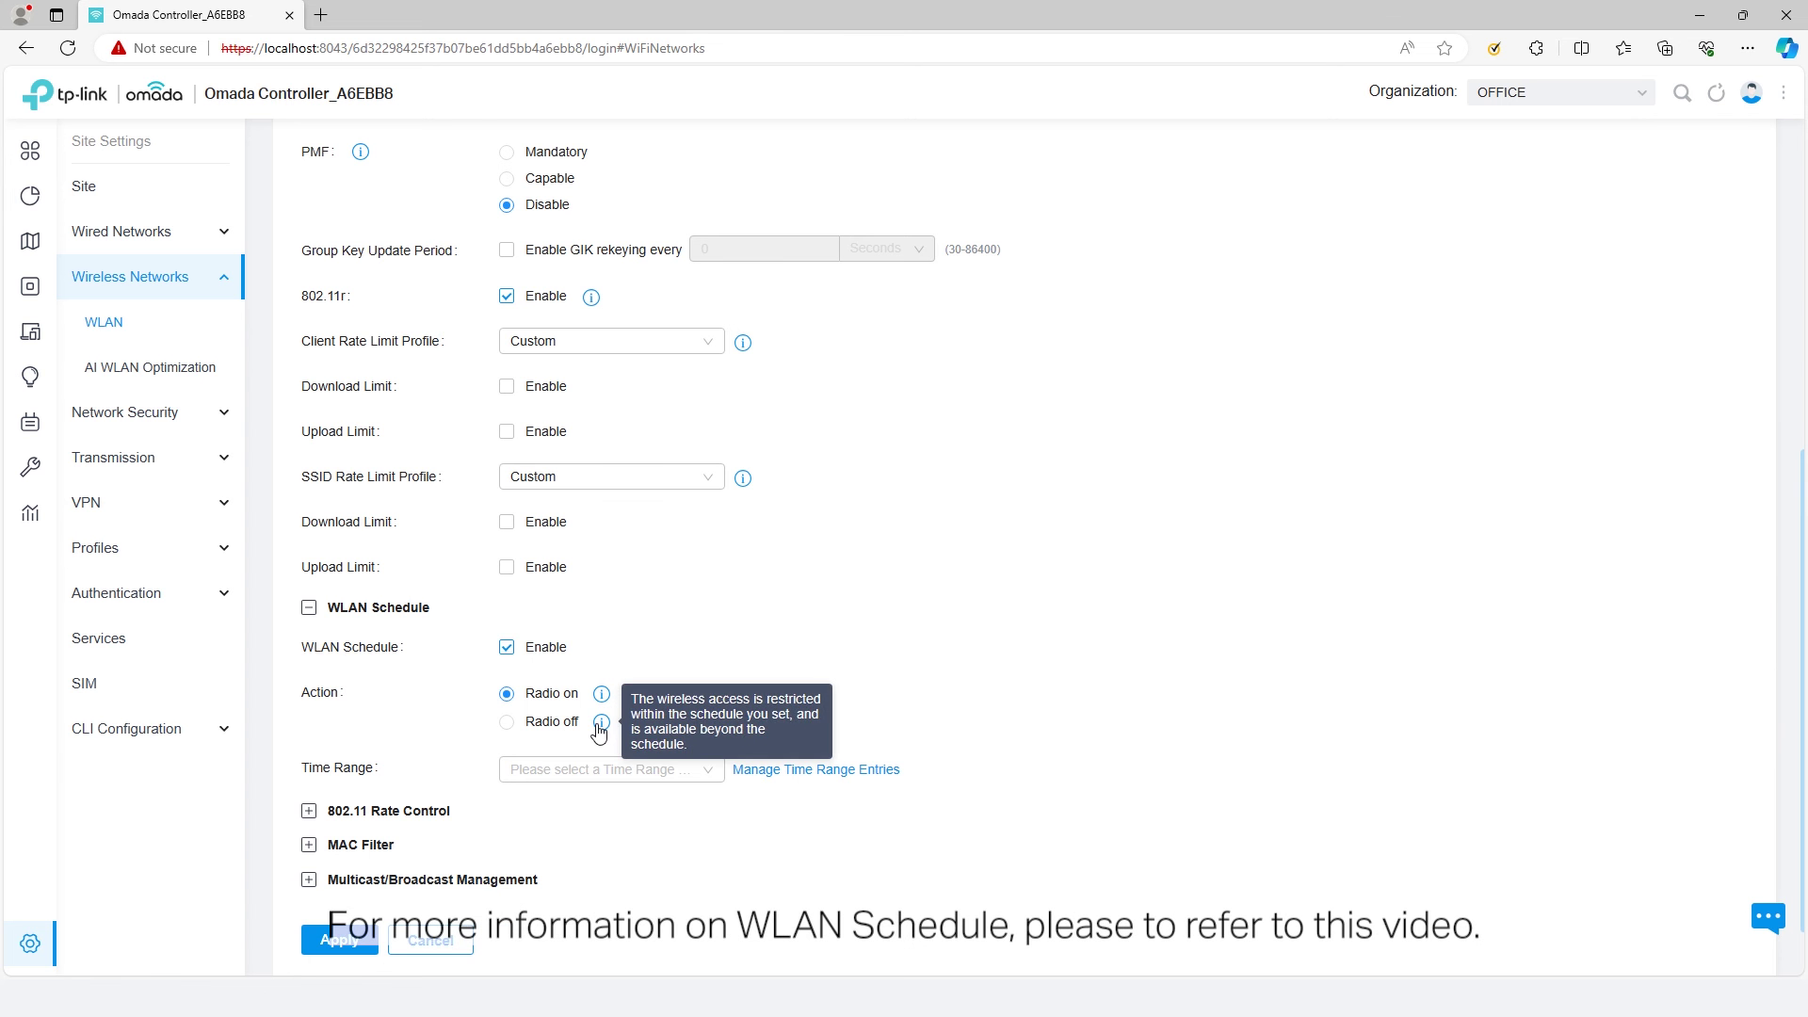
left_click(583, 774)
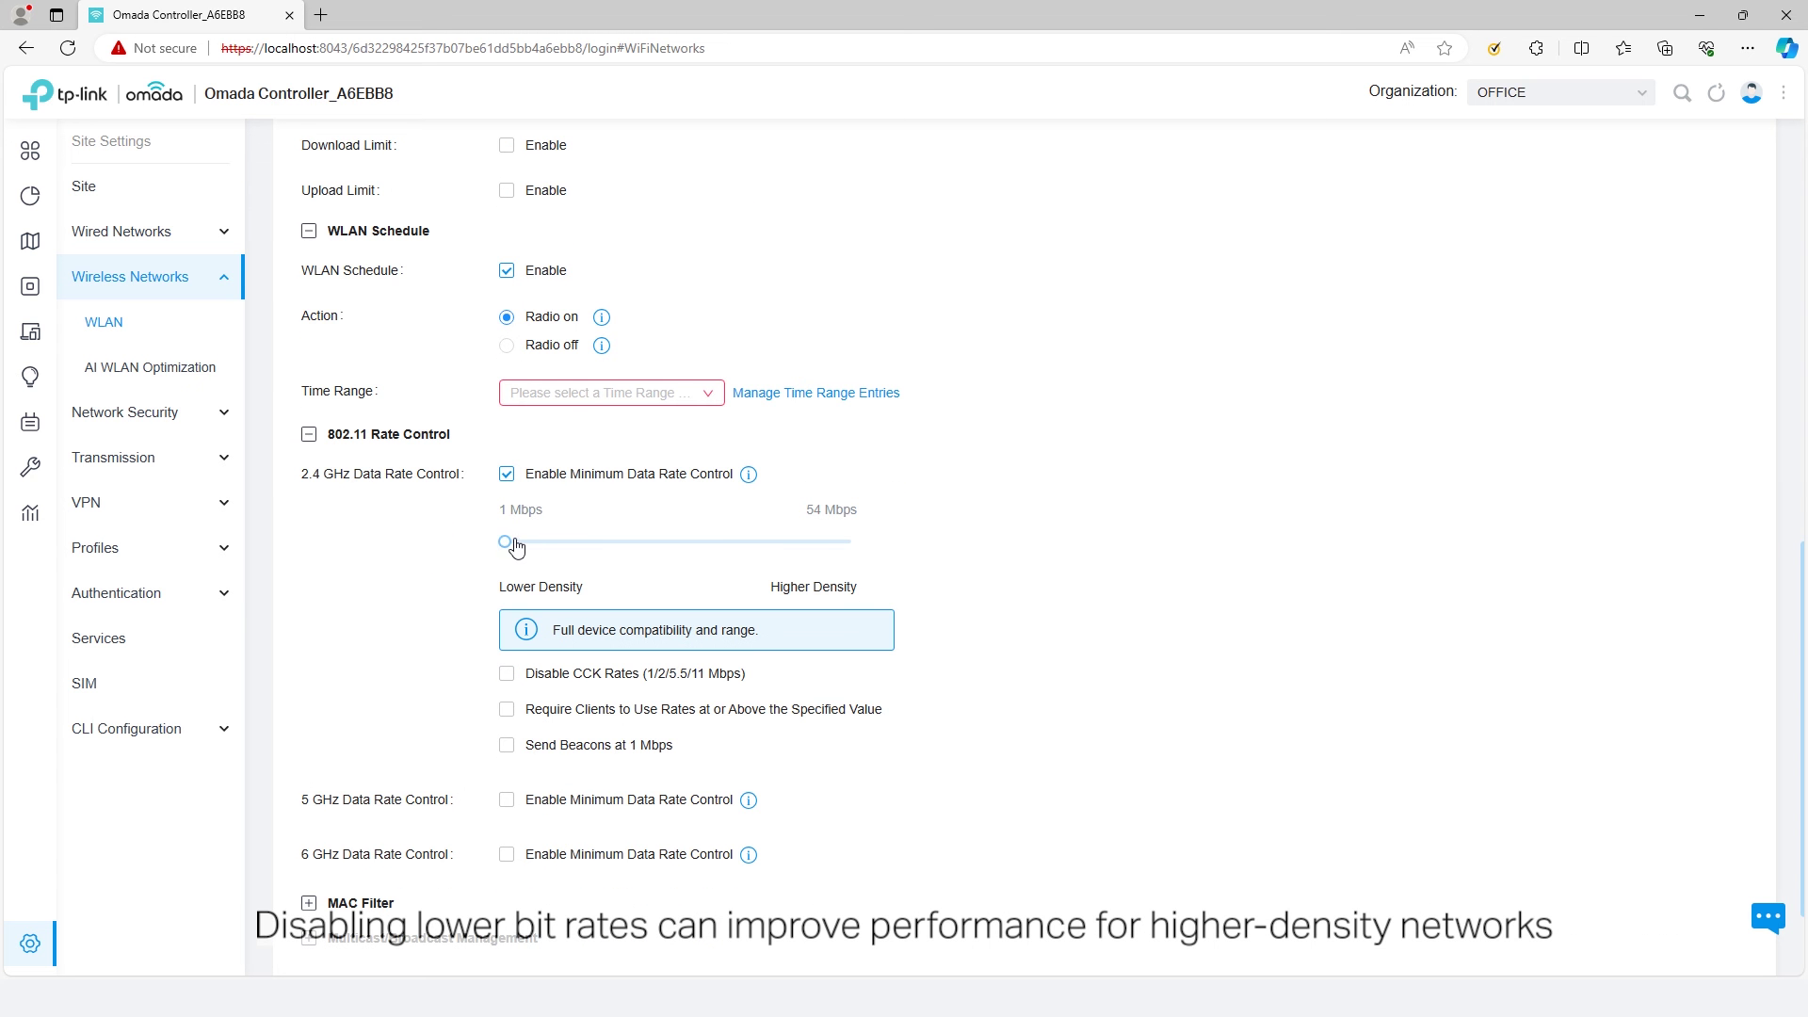
mouse_move(508, 543)
left_mouse_down()
mouse_move(852, 578)
mouse_move(501, 573)
left_mouse_up()
left_click(507, 800)
scroll(512, 800, "down", 1)
scroll(510, 800, "down", 1)
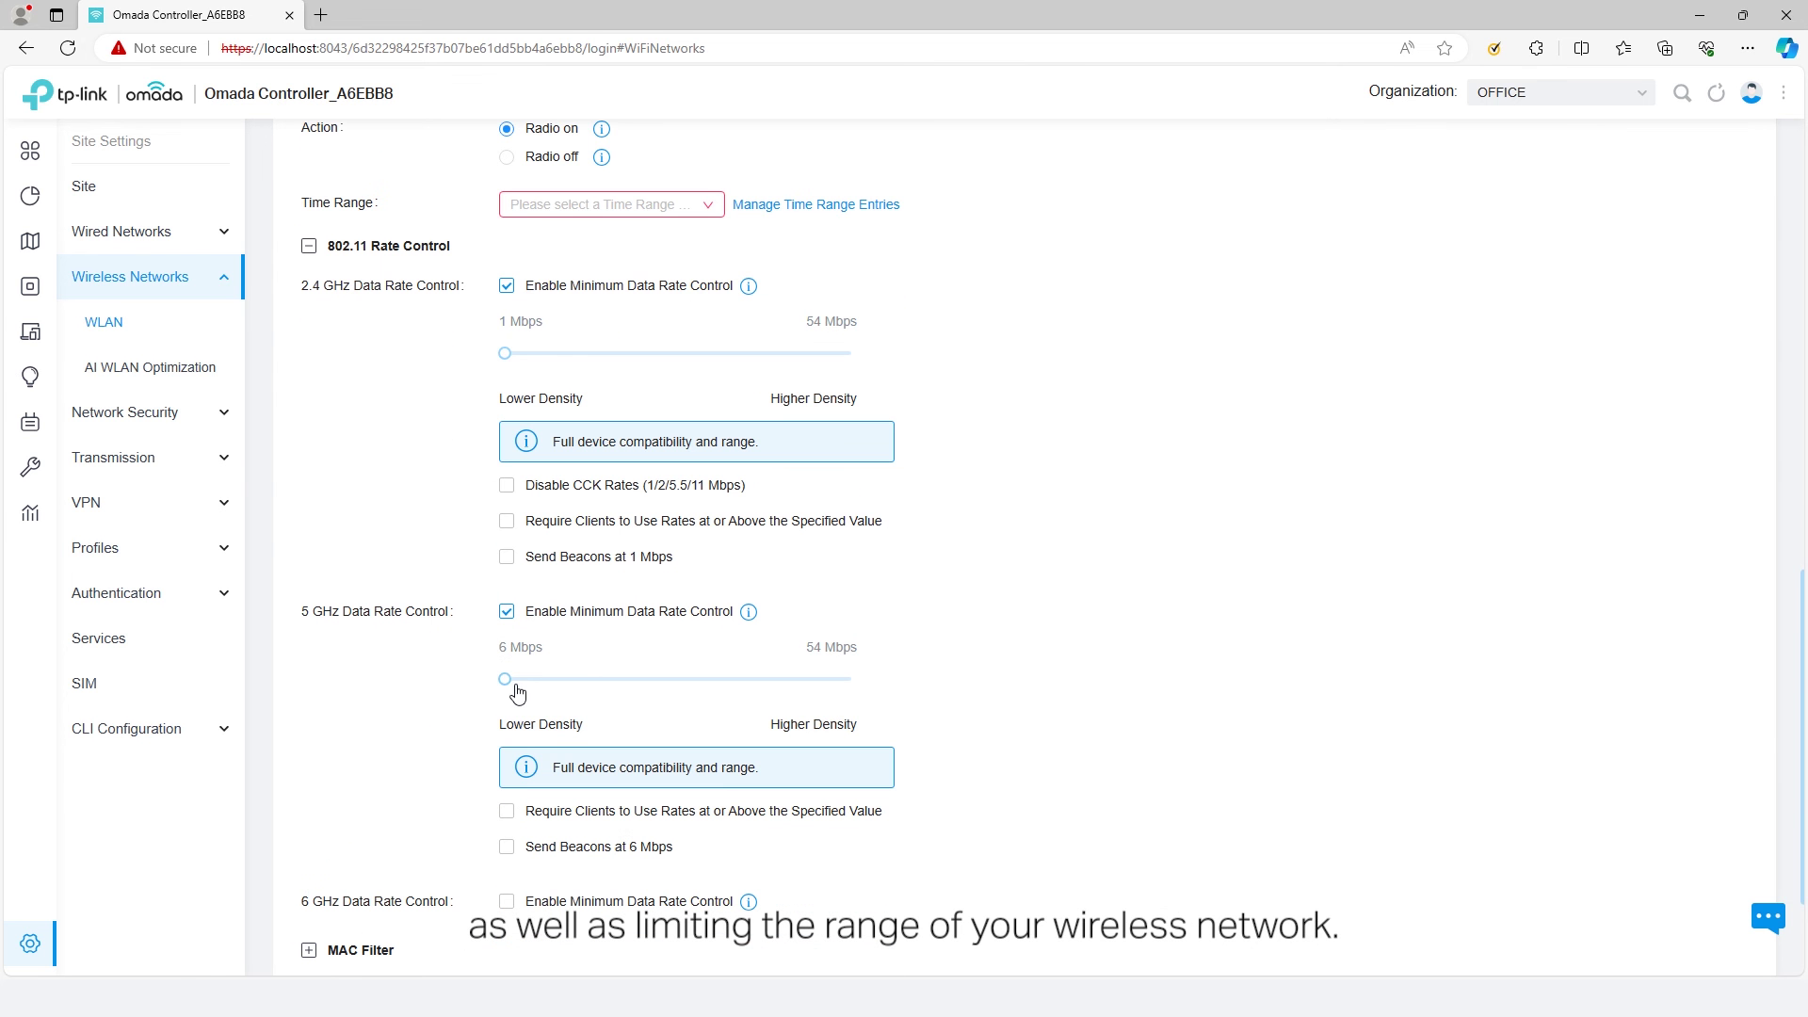
mouse_move(509, 683)
left_mouse_down()
mouse_move(843, 686)
mouse_move(495, 692)
left_mouse_up()
scroll(430, 697, "down", 1)
scroll(431, 696, "down", 1)
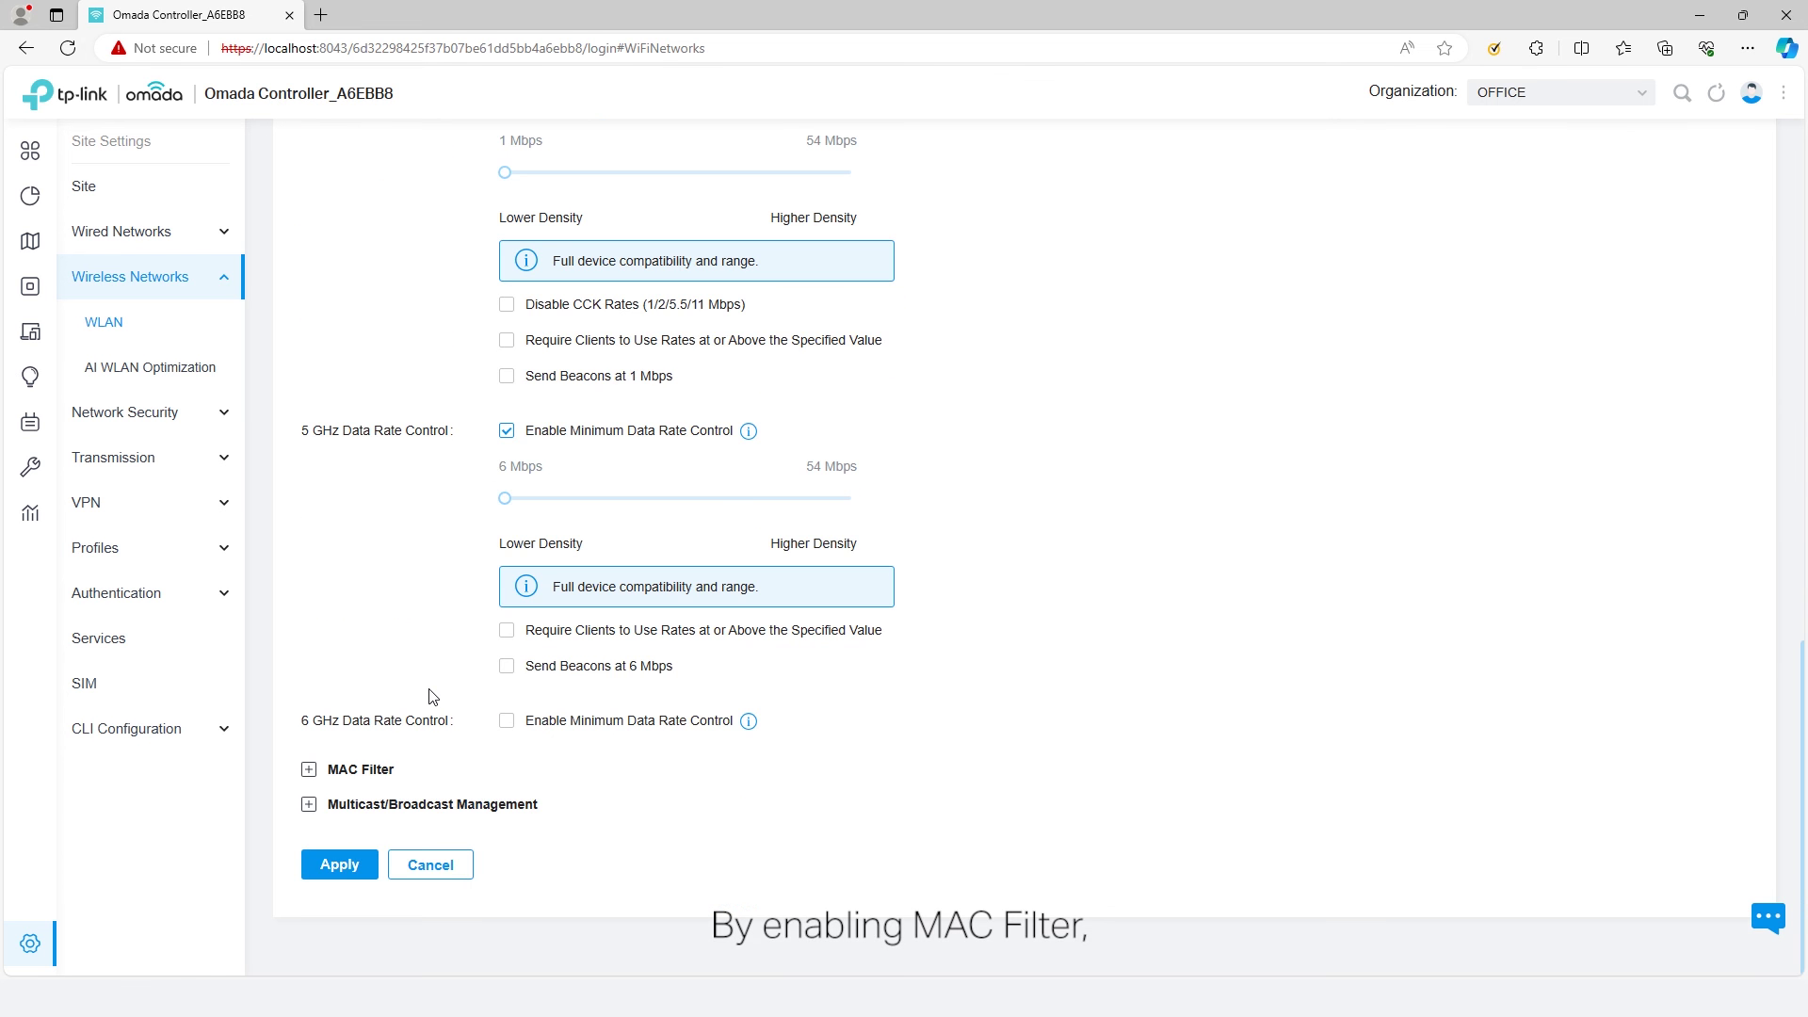
Review MAC Filter allow-list and MAC group options and Multicast settings, keeping defaults
left_click(311, 770)
scroll(481, 767, "down", 1)
left_click(505, 764)
scroll(639, 802, "down", 1)
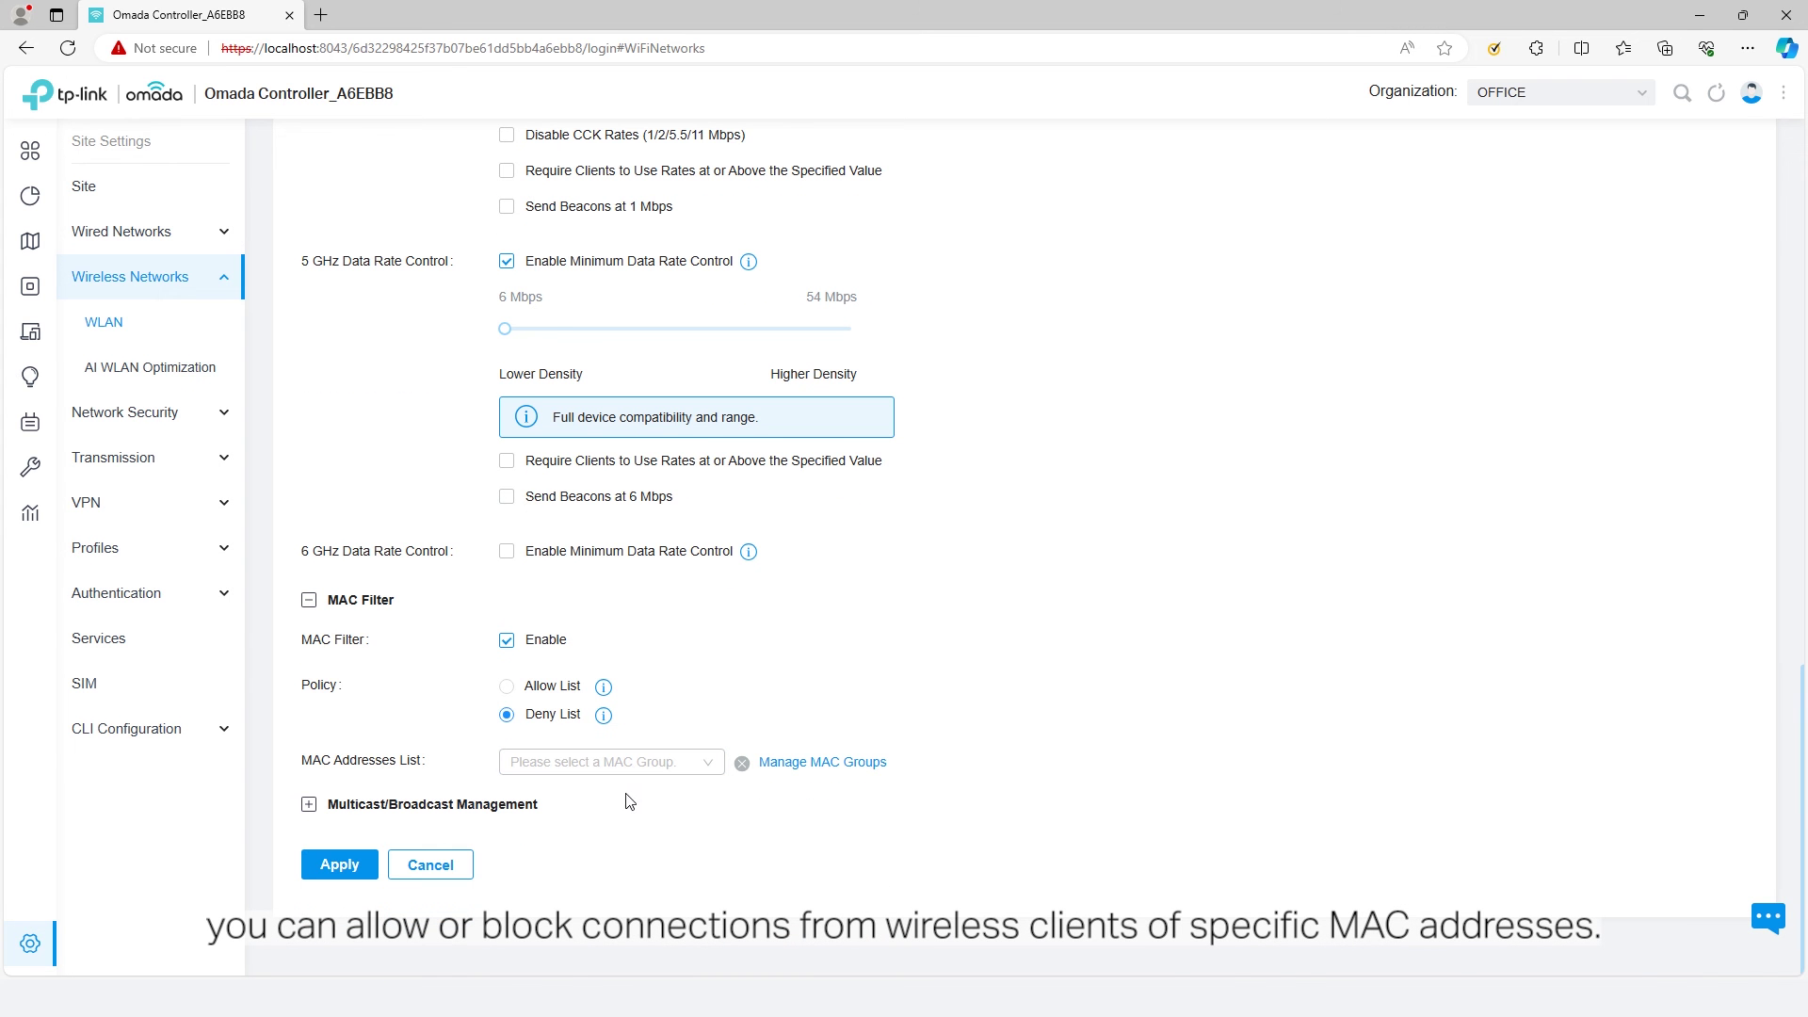
left_click(507, 687)
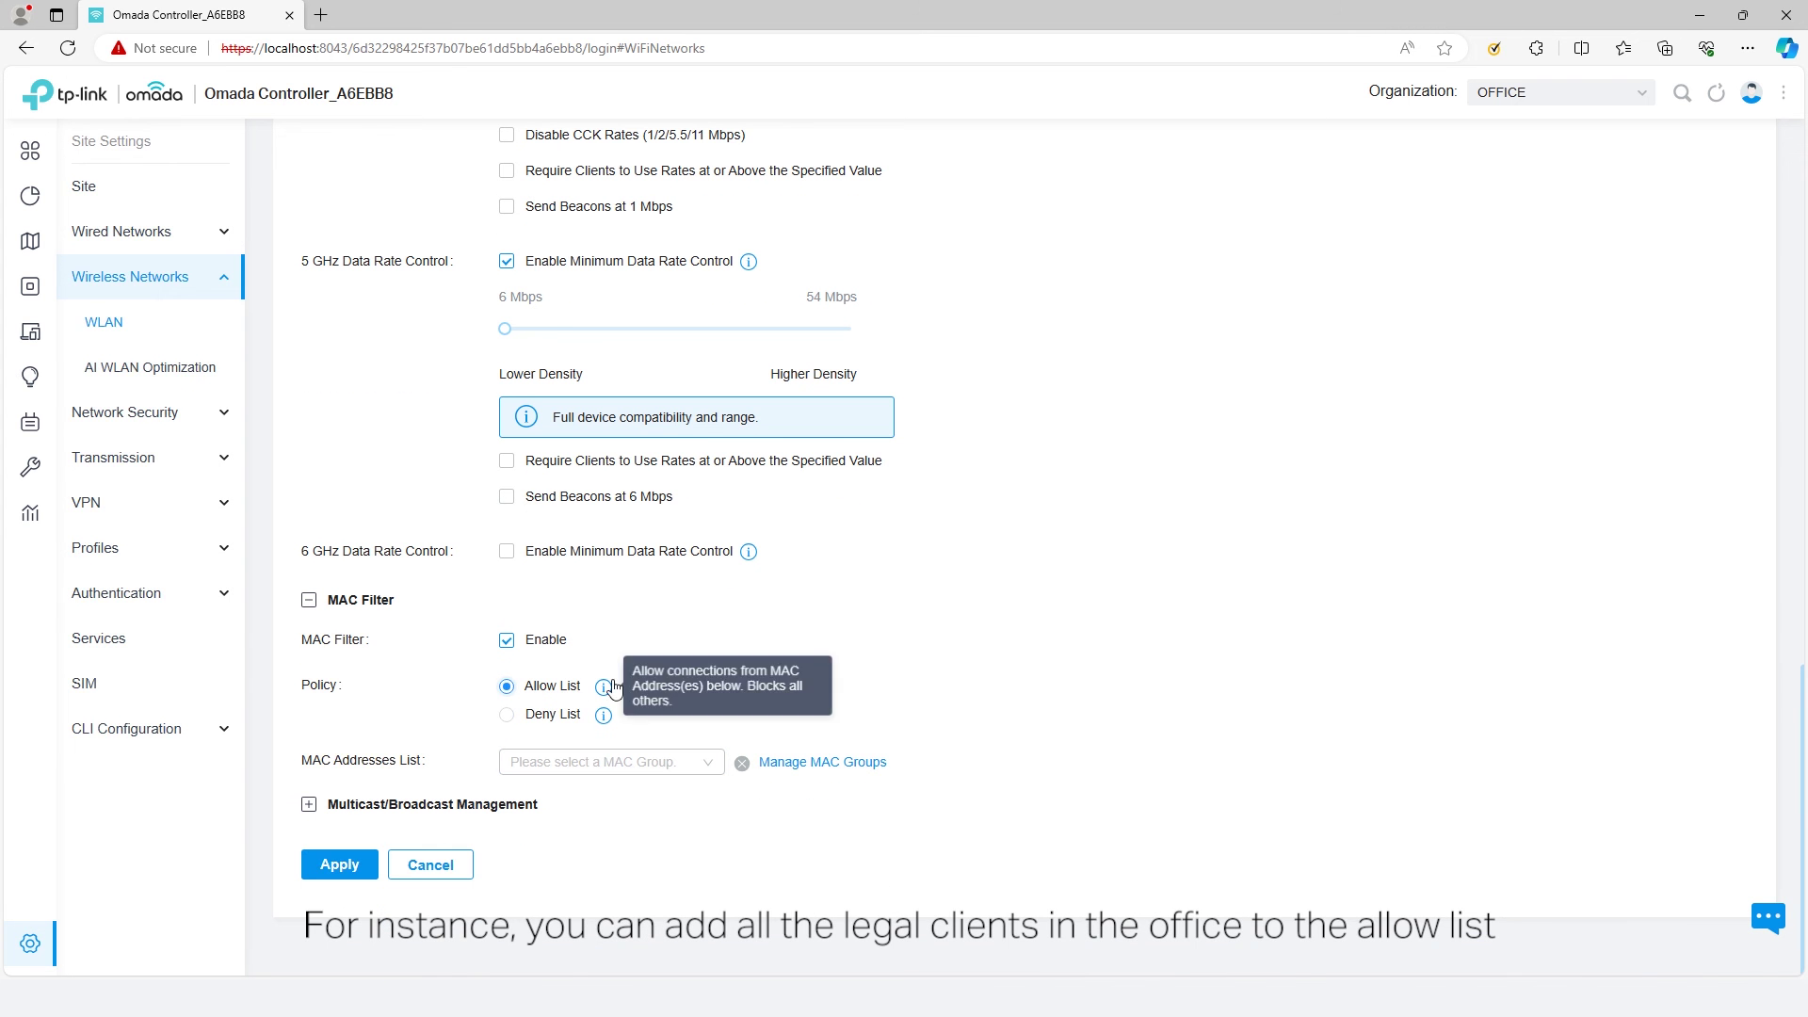
mouse_move(603, 715)
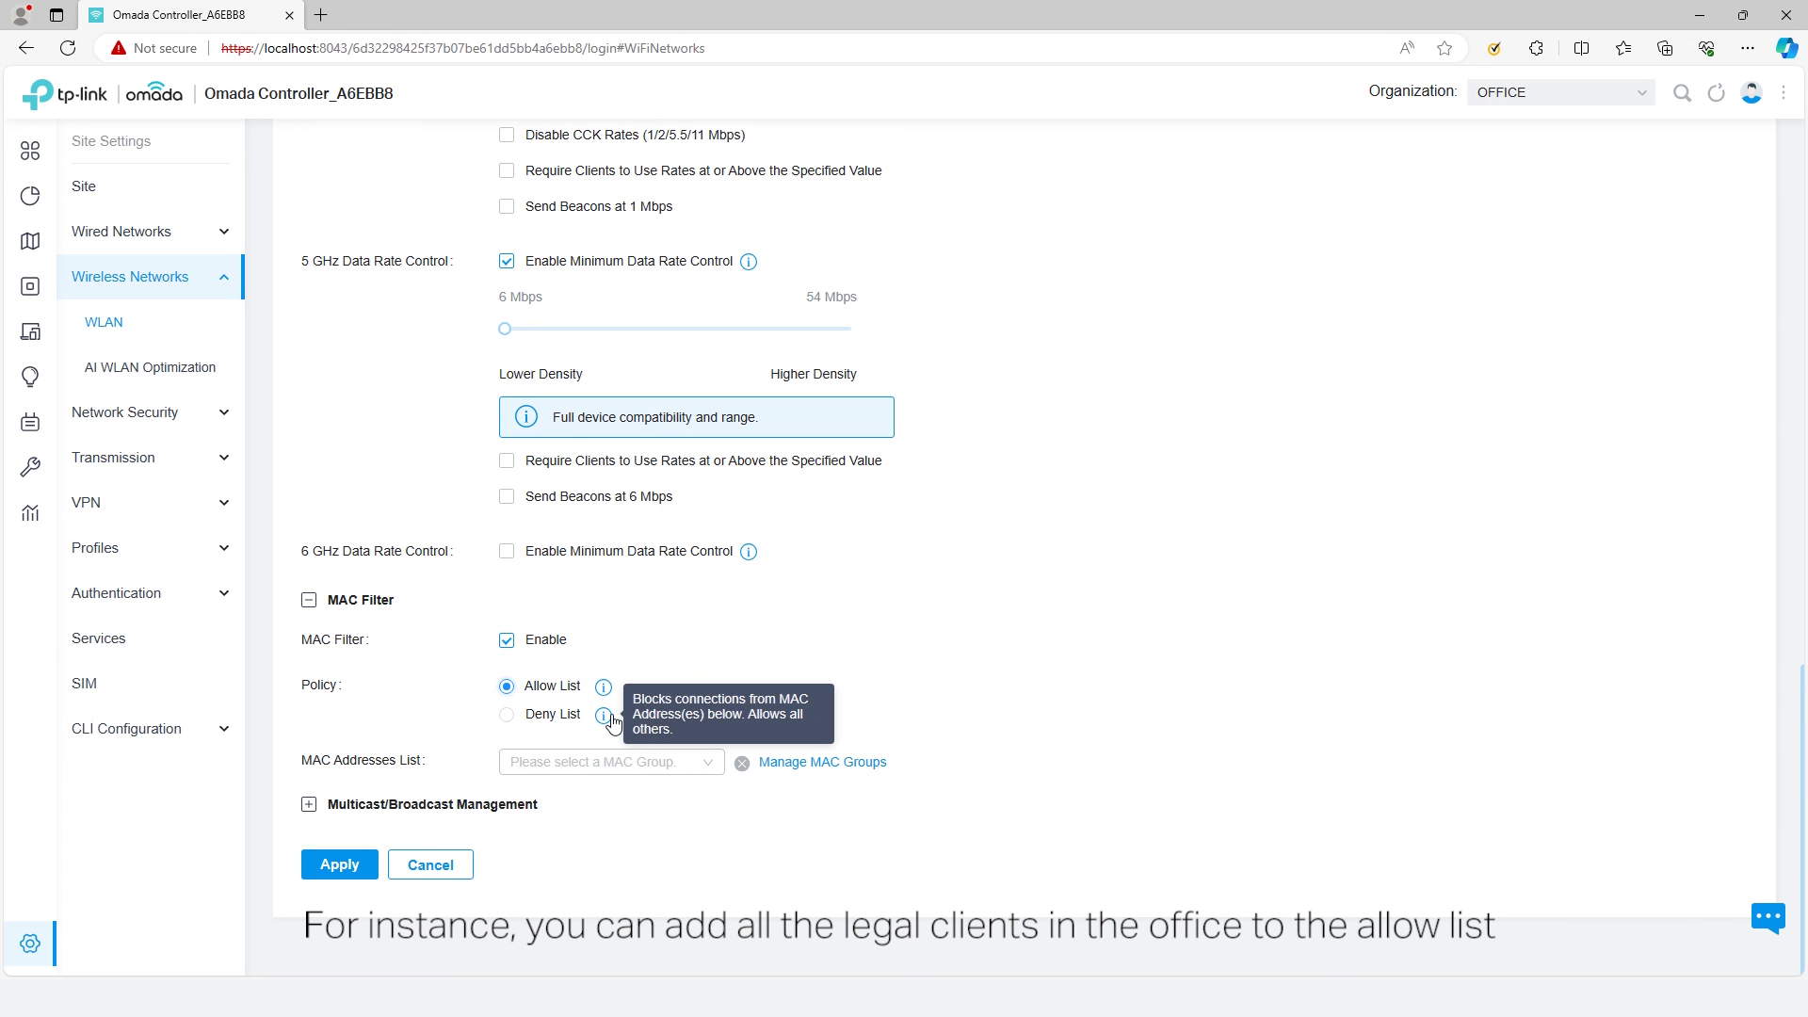
left_click(603, 764)
left_click(609, 912)
left_click(765, 329)
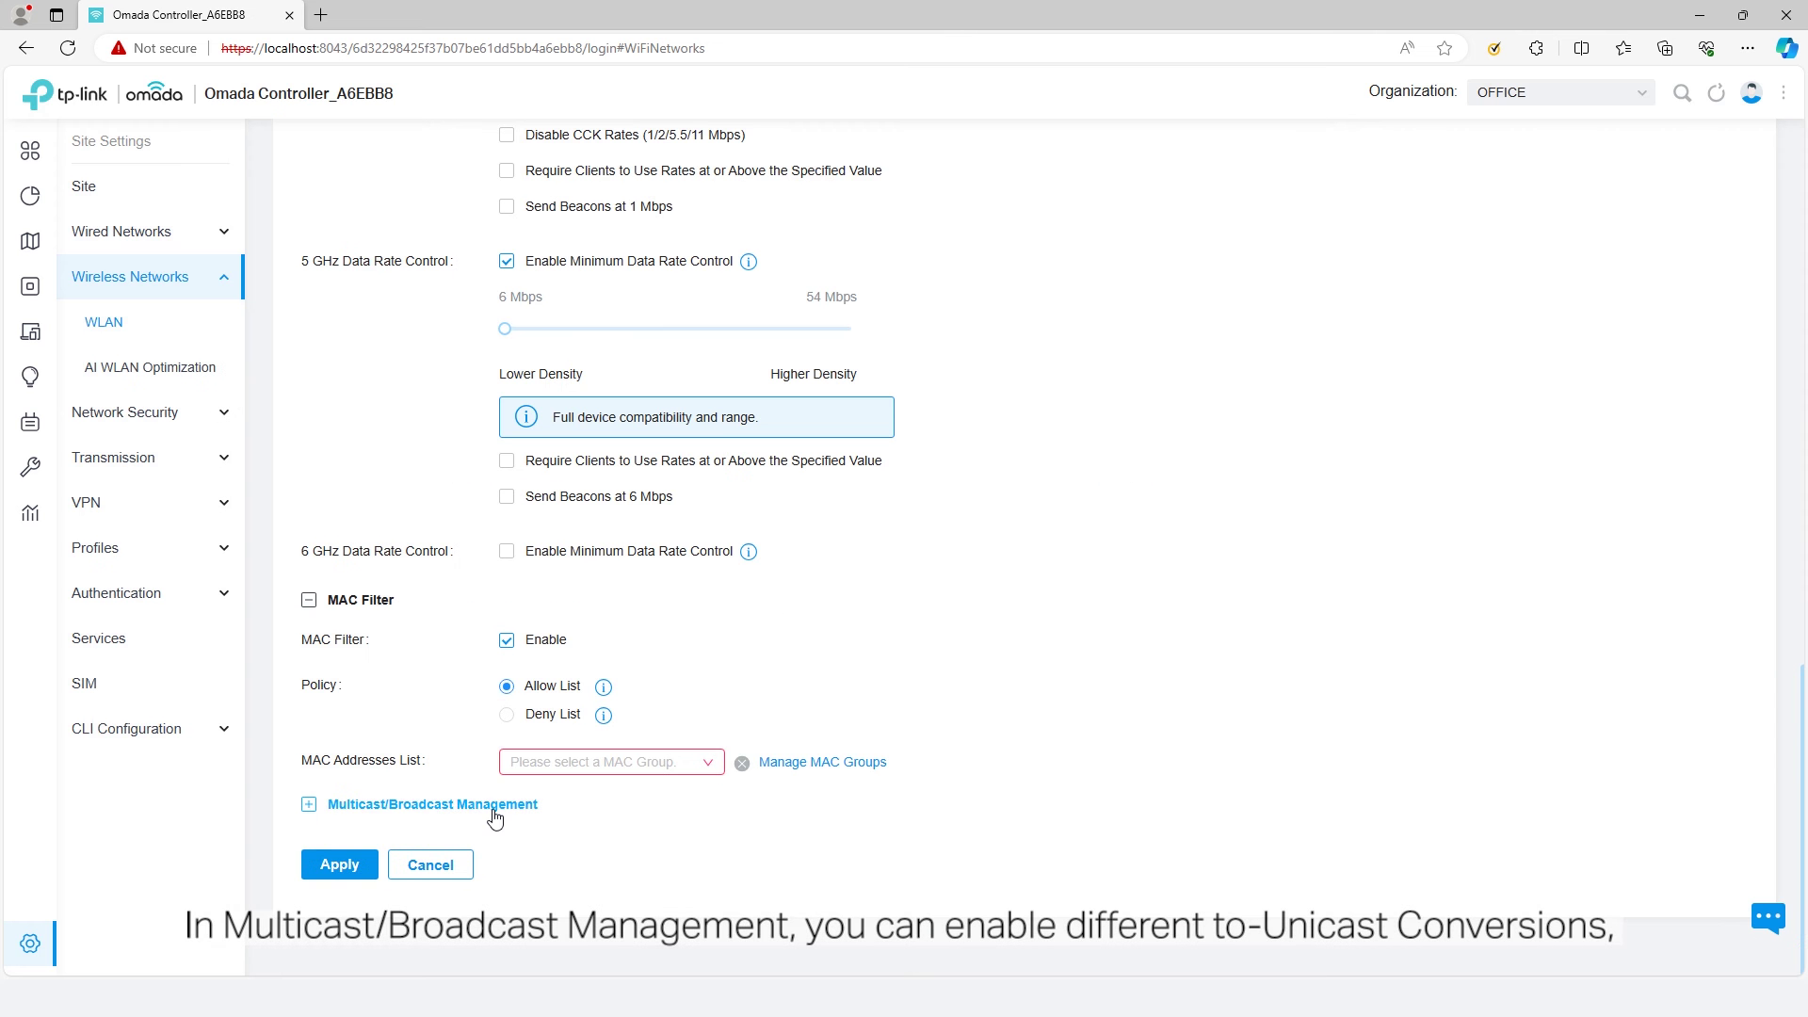
left_click(494, 810)
scroll(502, 812, "down", 1)
scroll(508, 803, "down", 1)
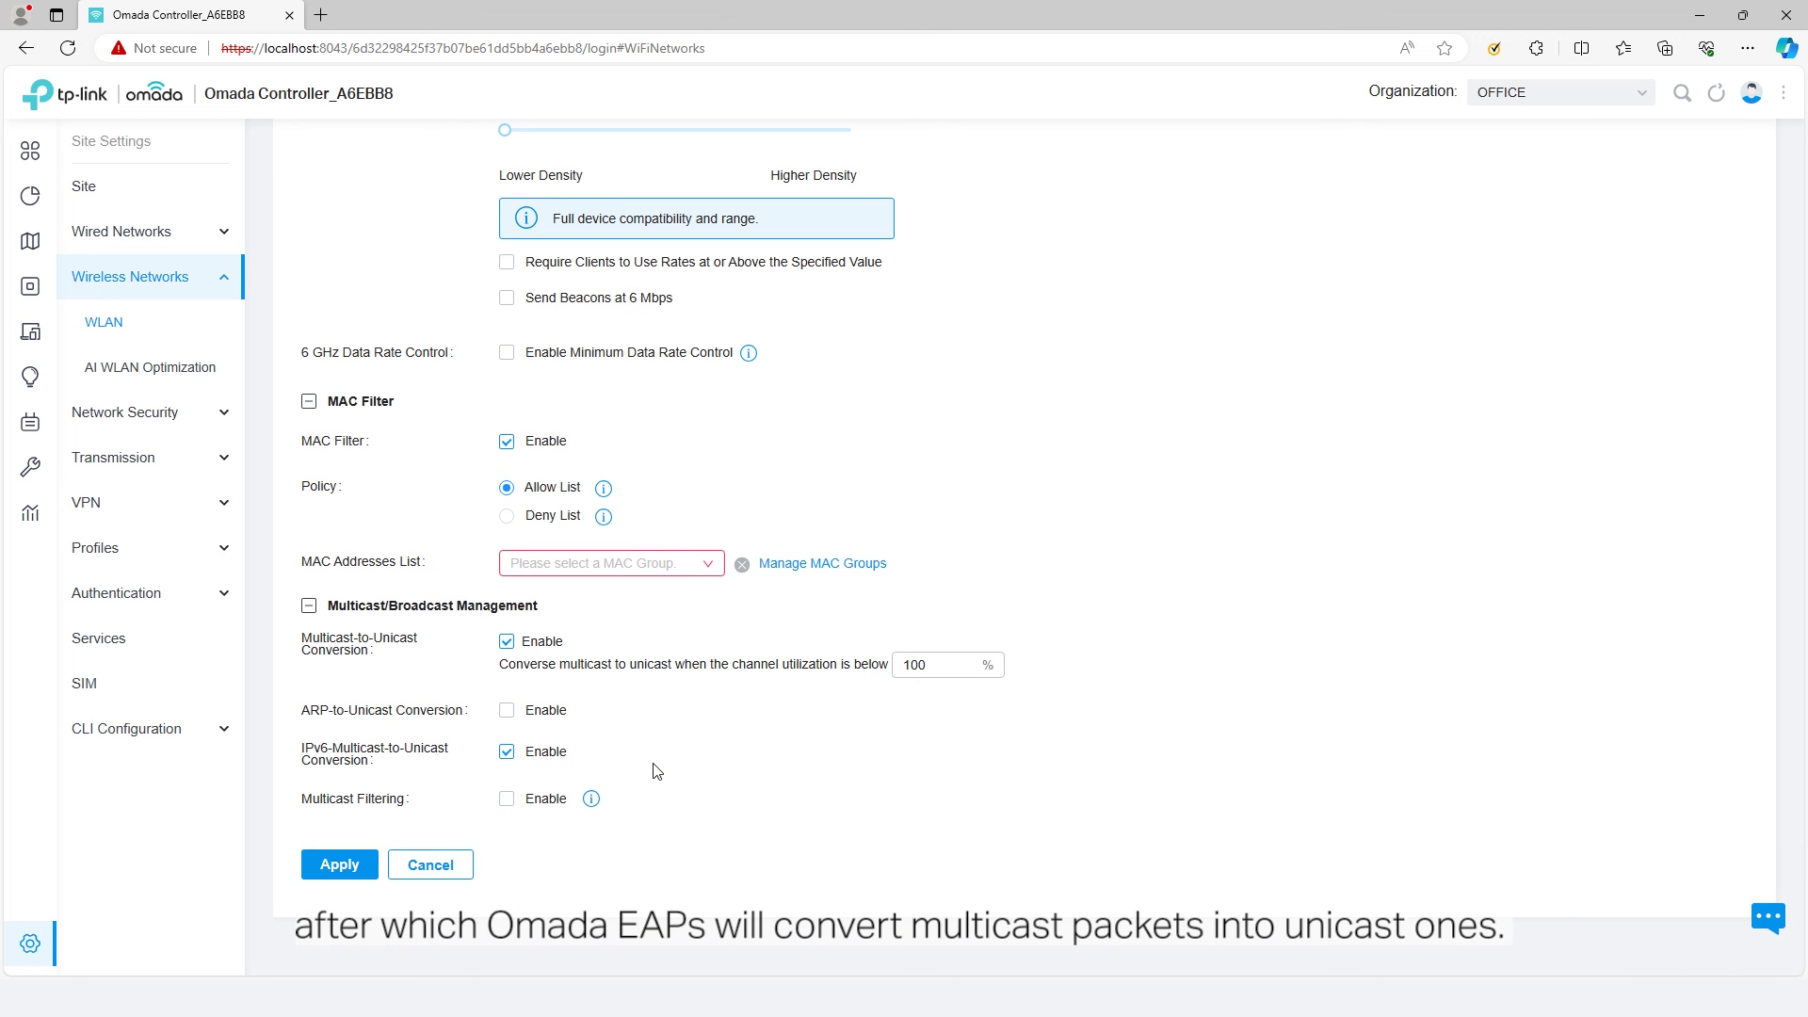
scroll(655, 770, "down", 2)
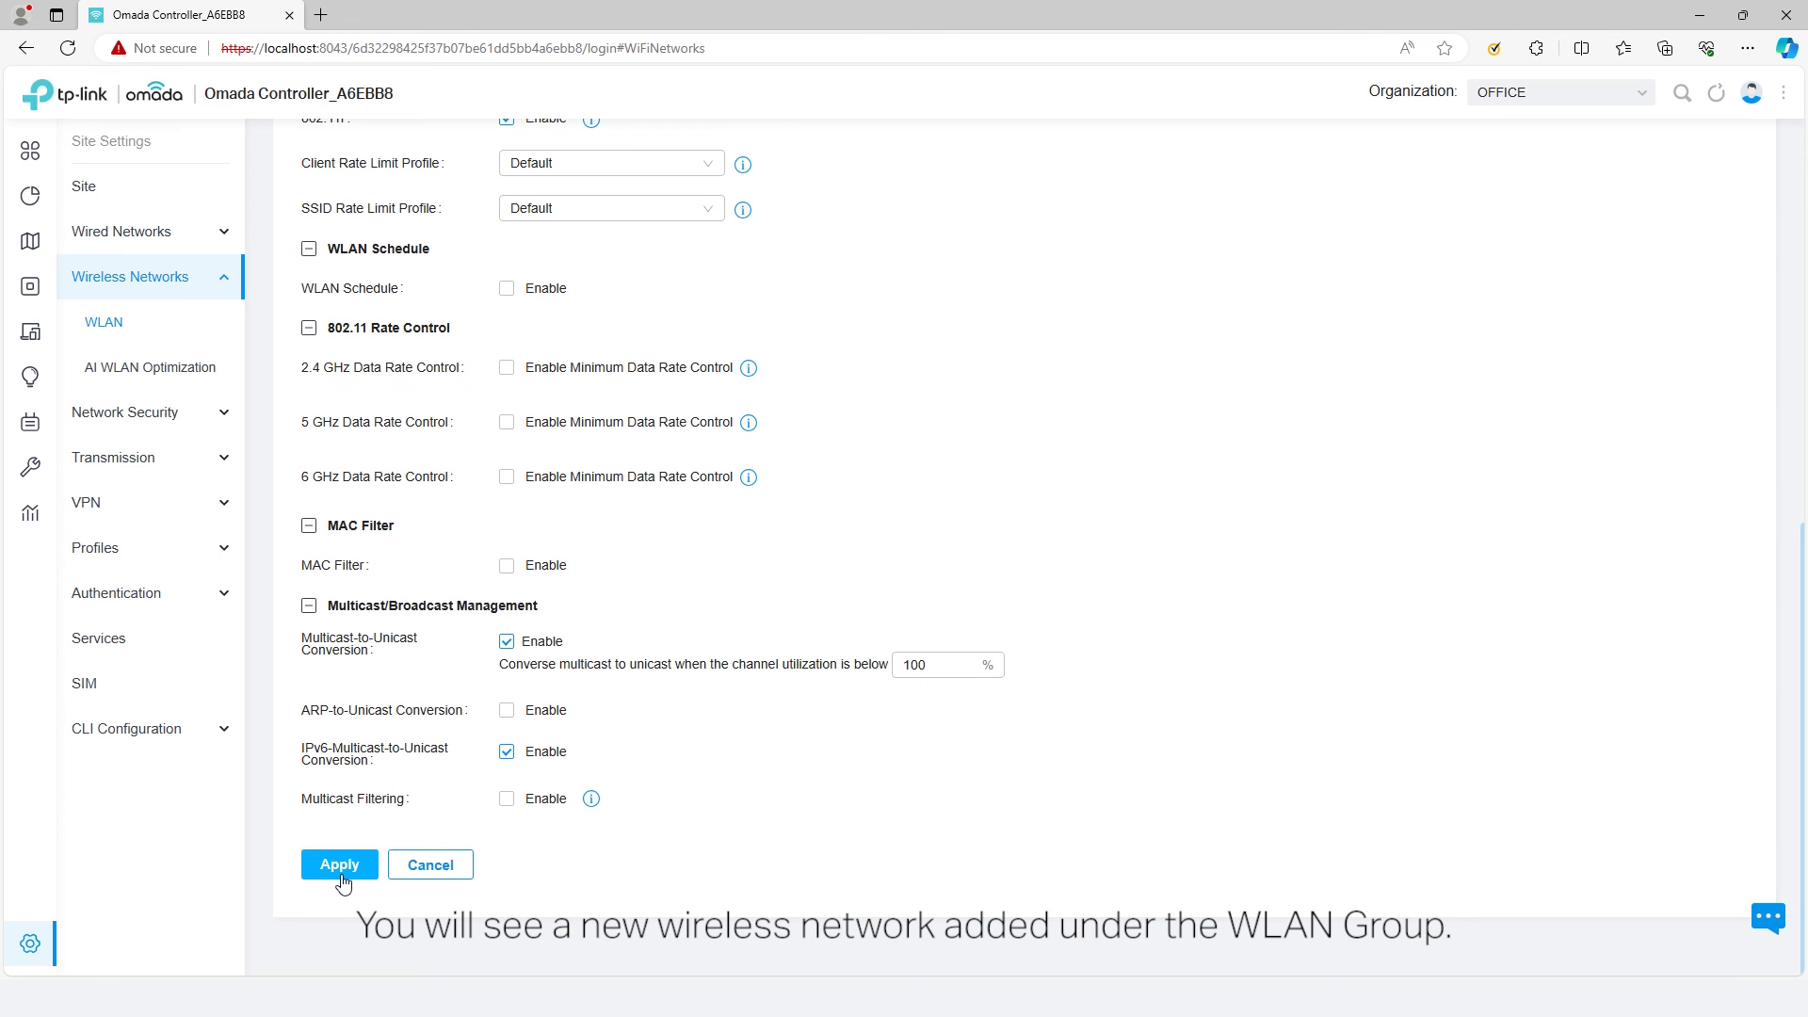
Apply the OFFICE network and dismiss the success notice
left_click(343, 879)
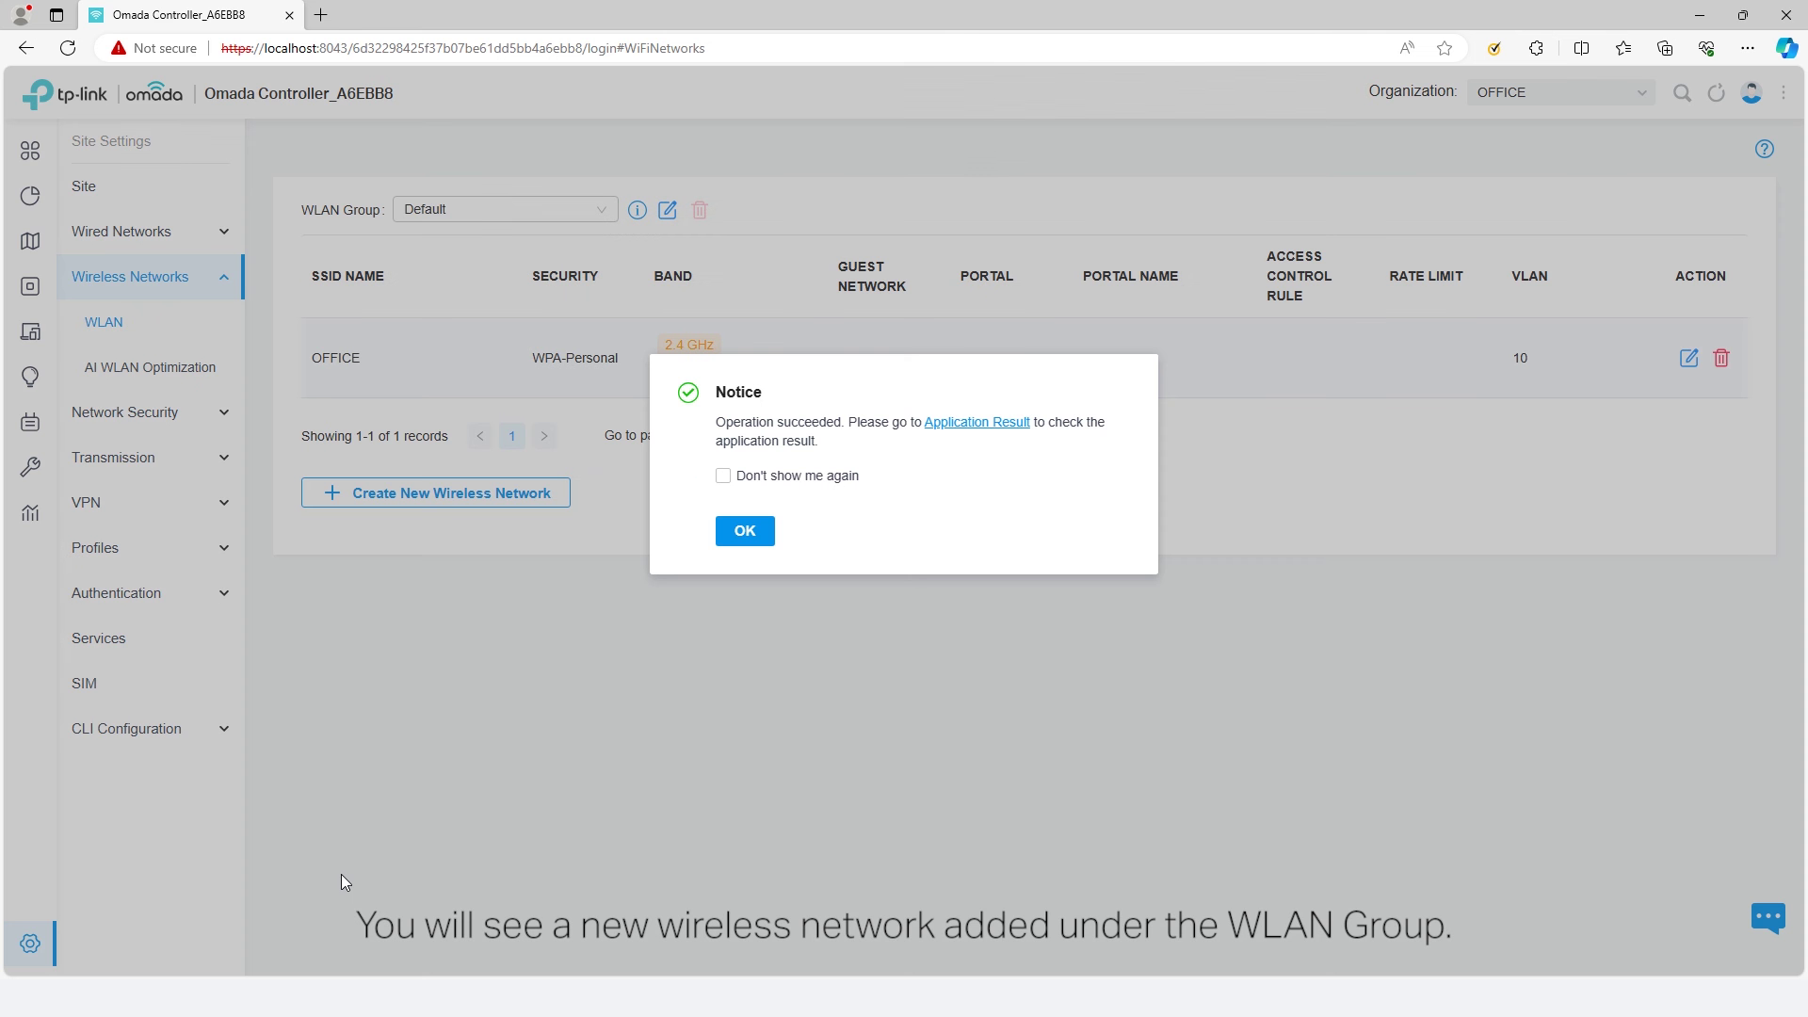
left_click(740, 538)
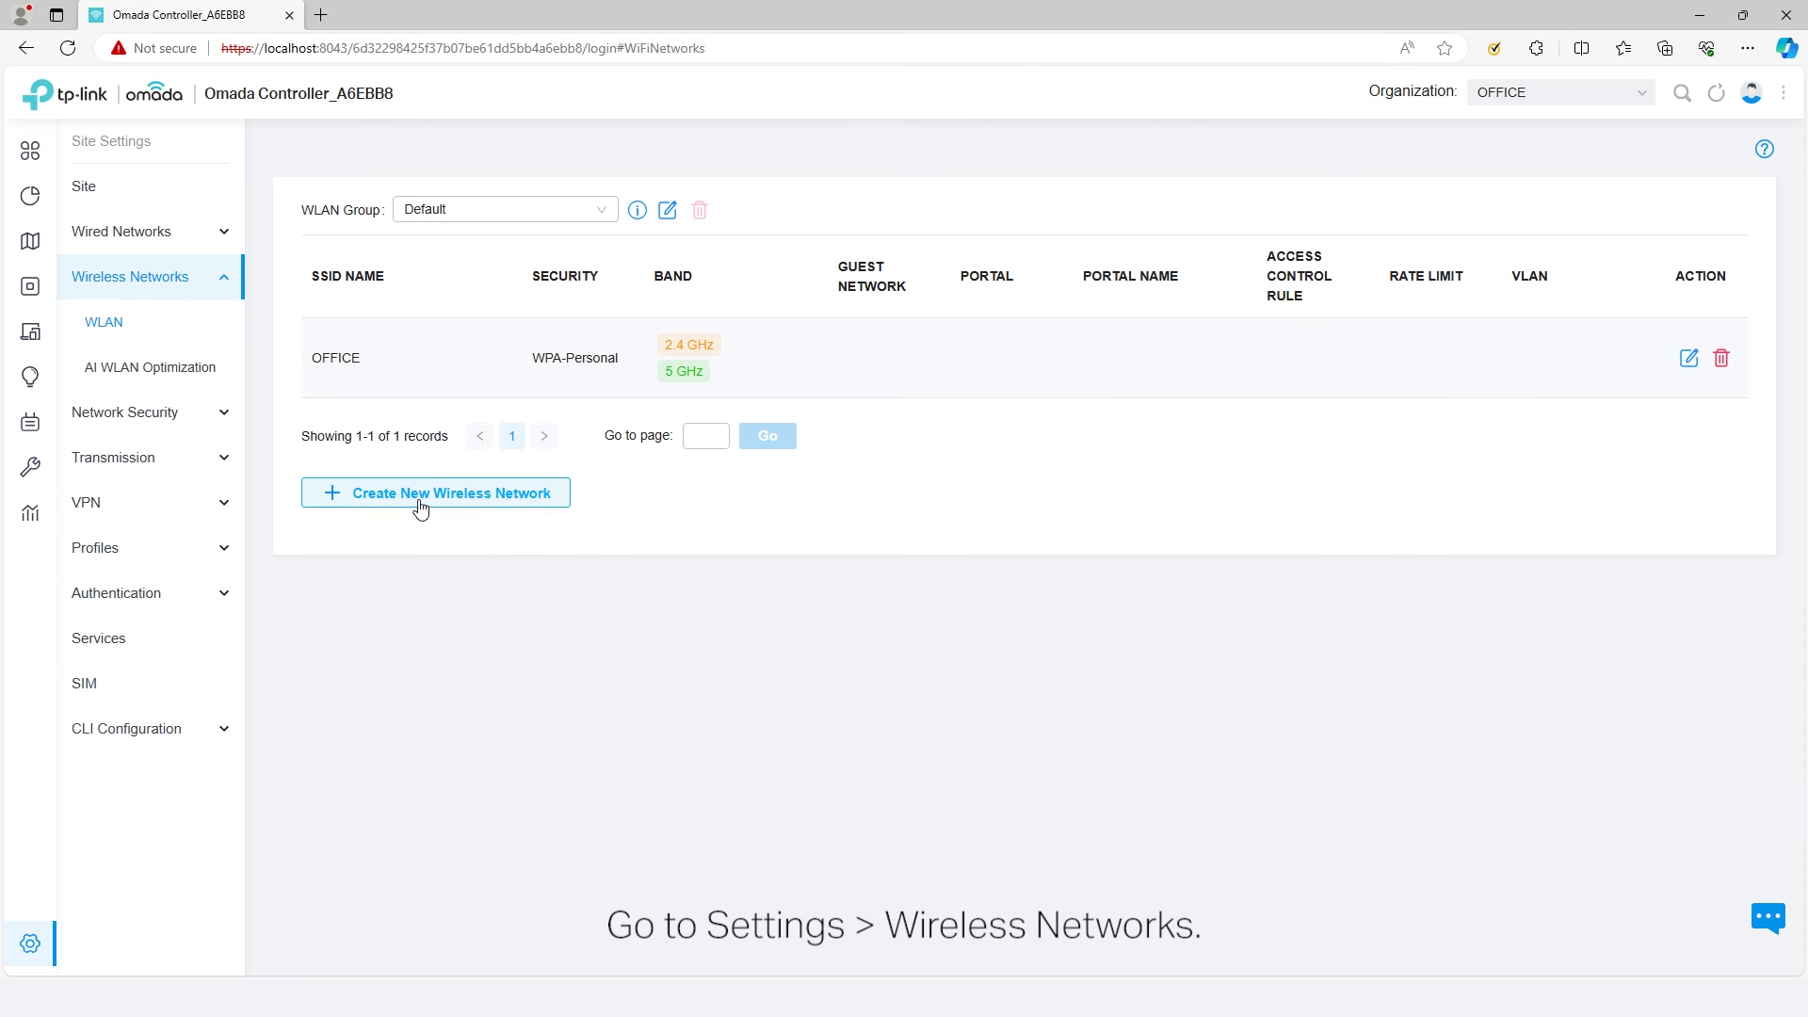
Create guest network OFFICE_GUEST with a security key, Guest Network enabled, and apply it
left_click(420, 502)
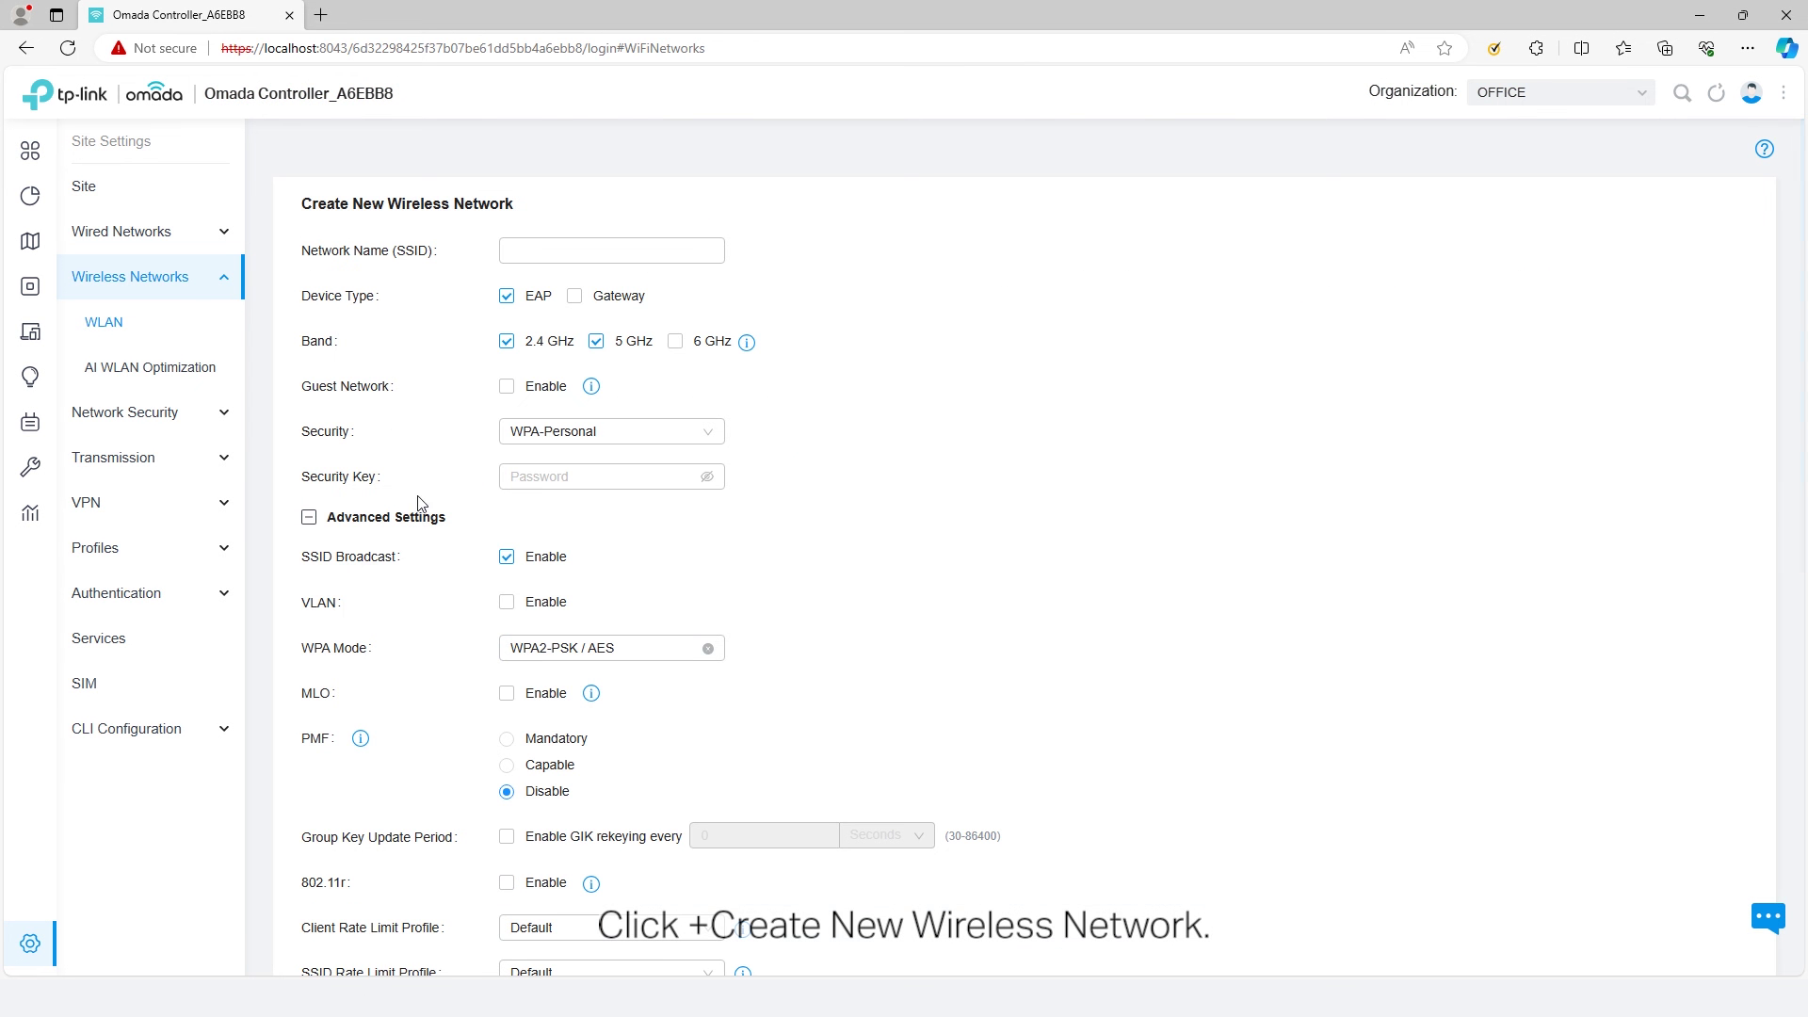
left_click(563, 250)
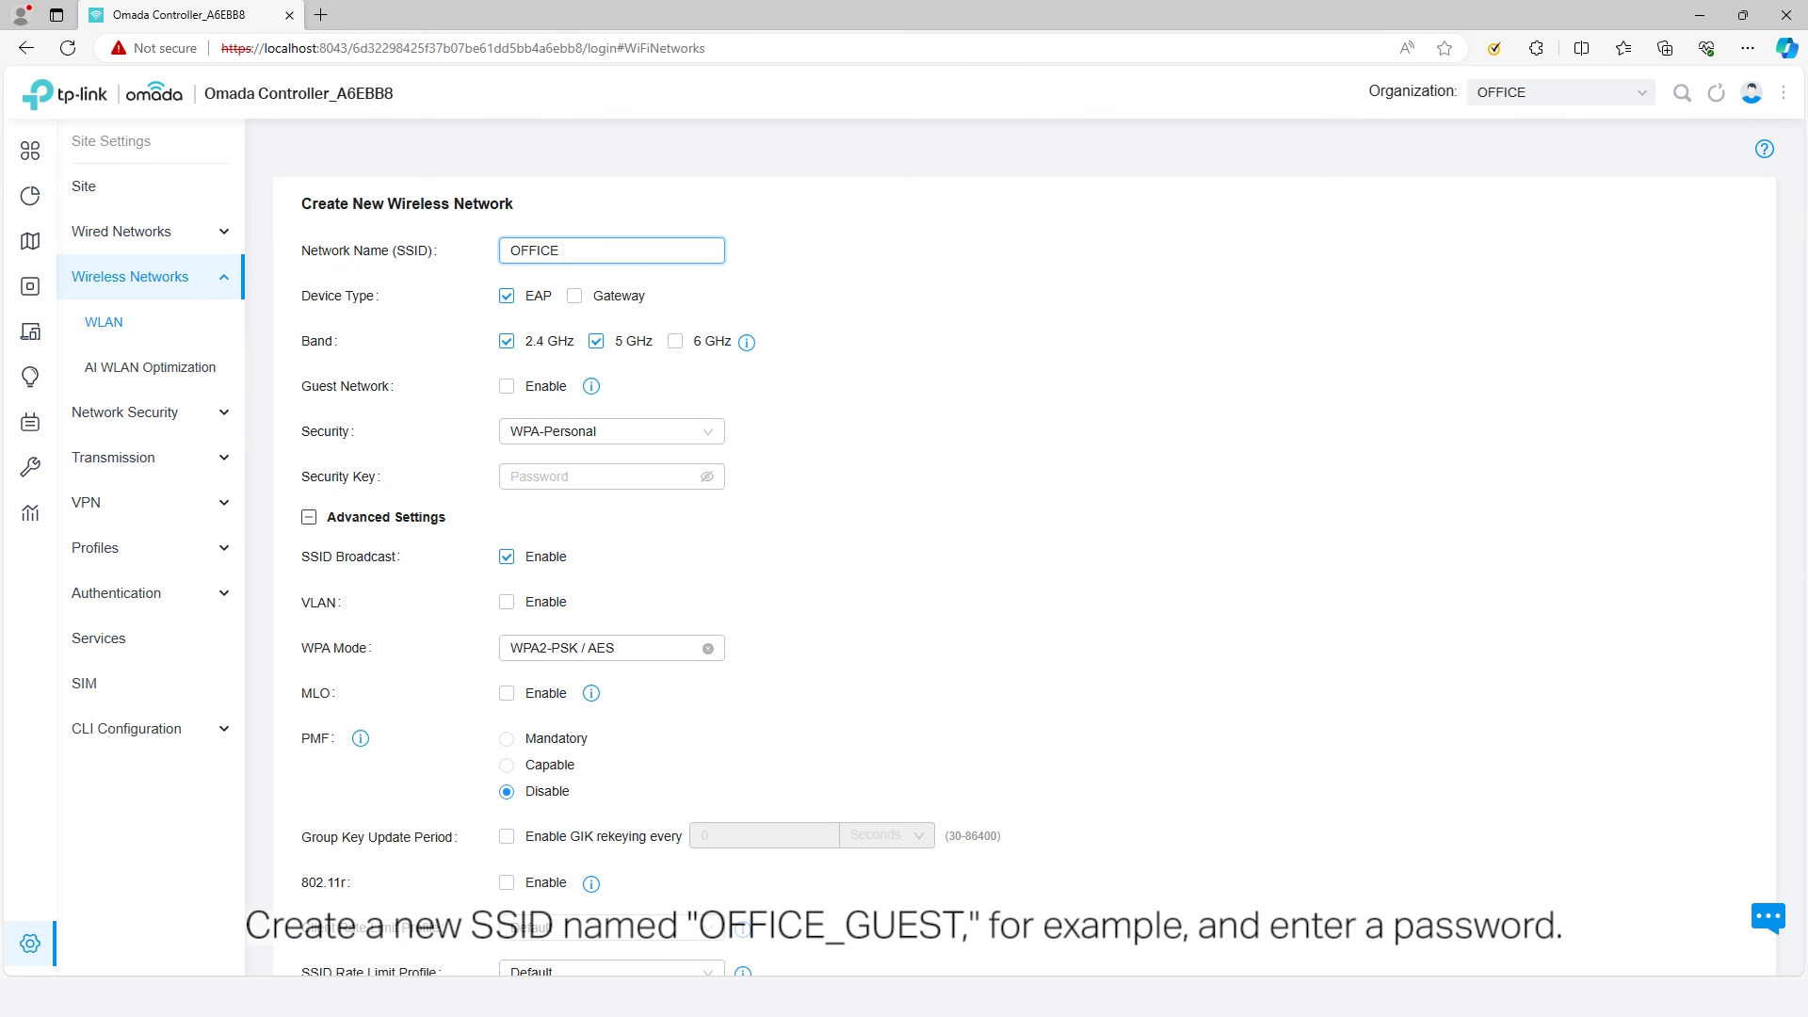
key("Tab")
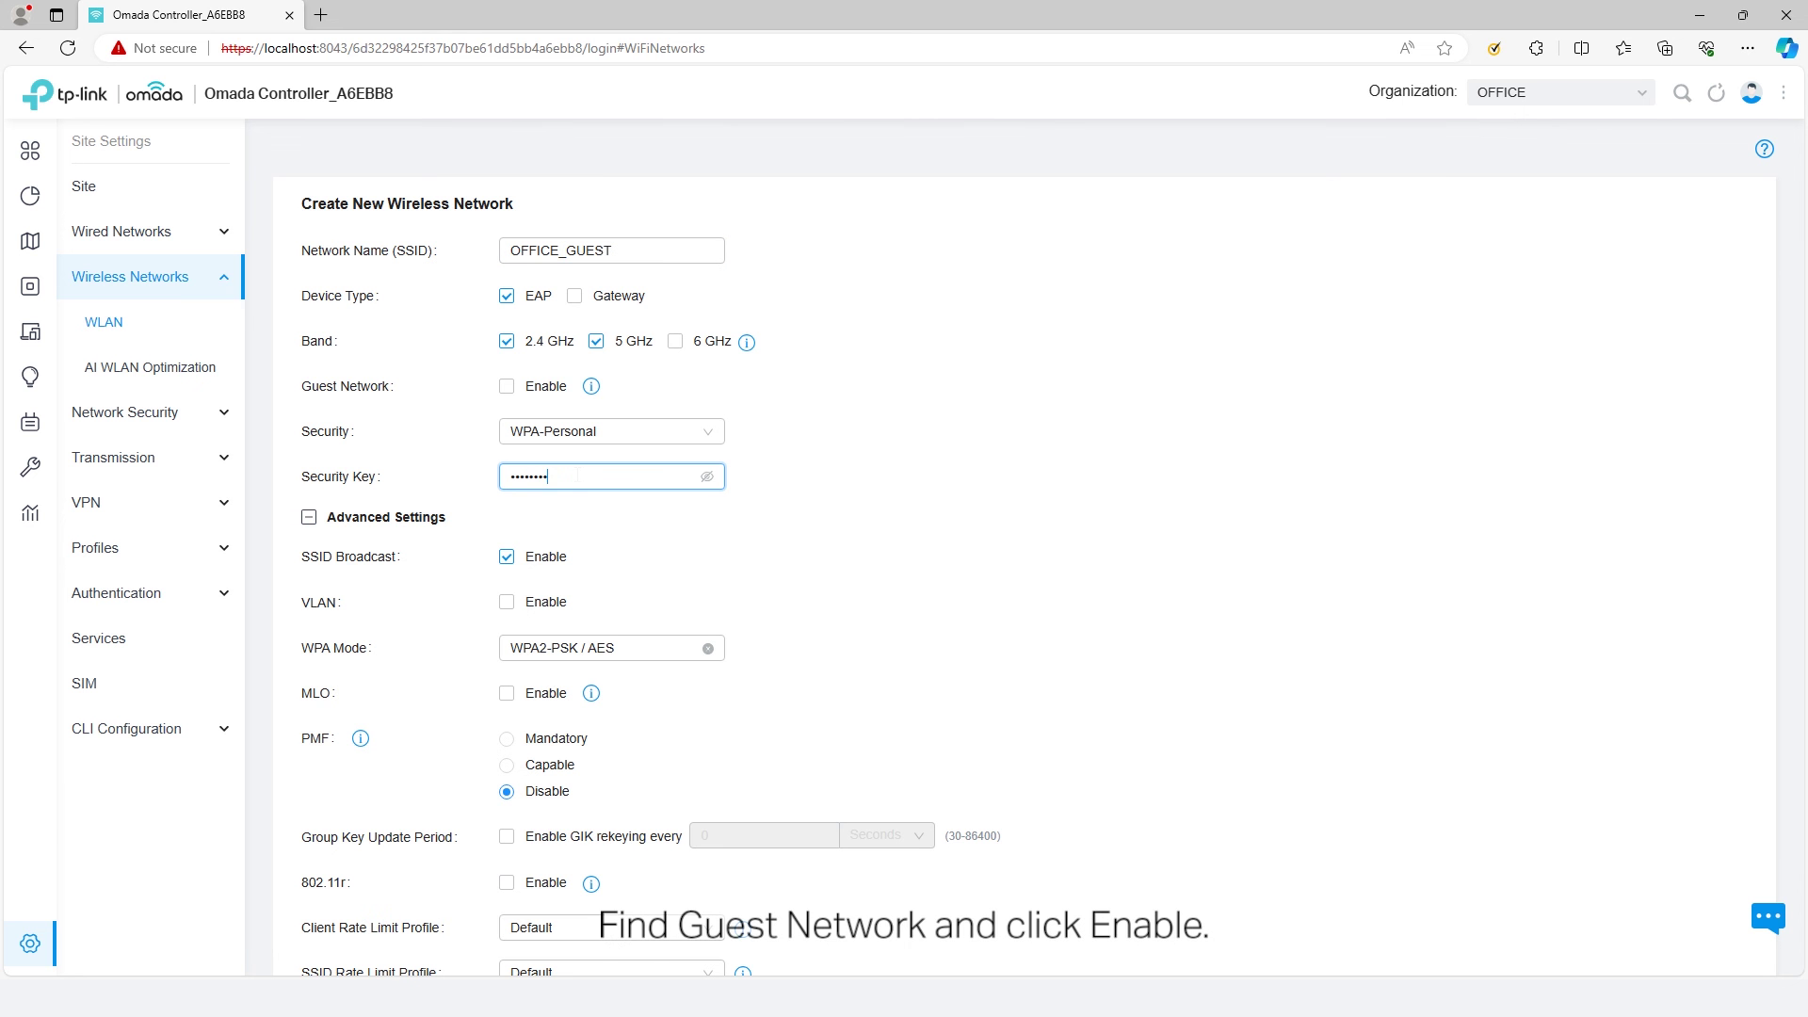
left_click(506, 387)
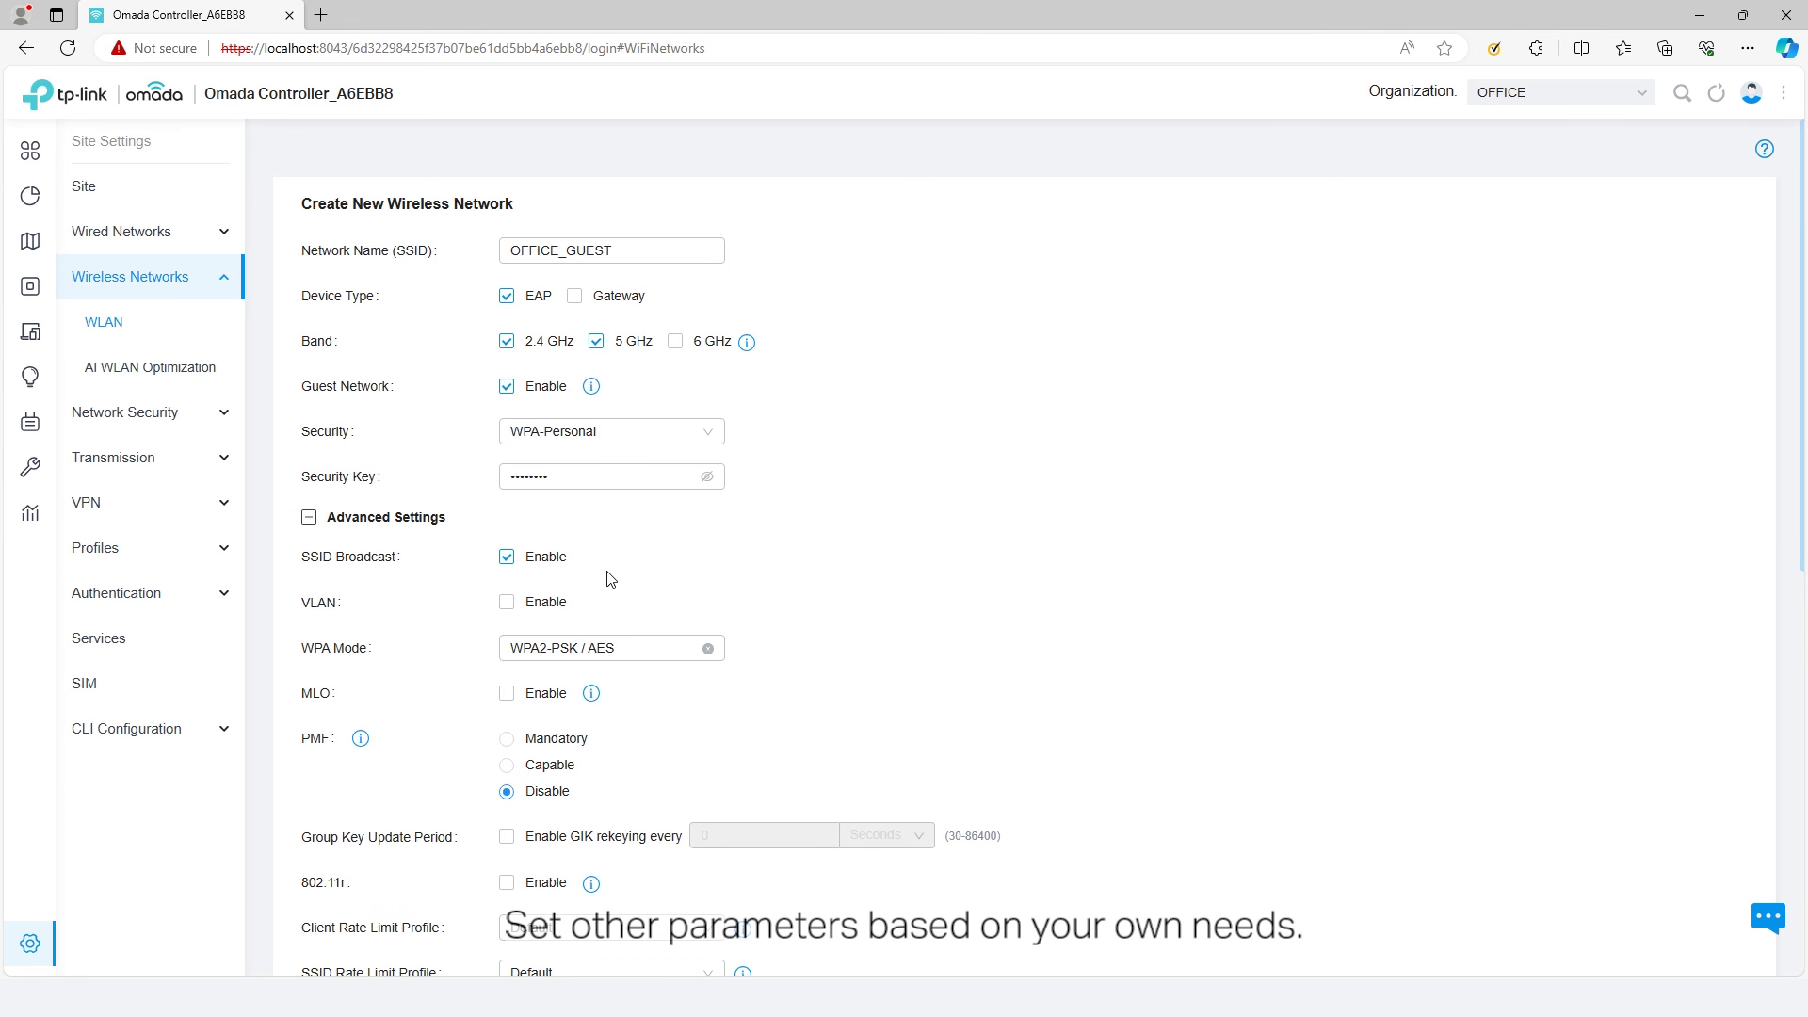
scroll(601, 582, "down", 2)
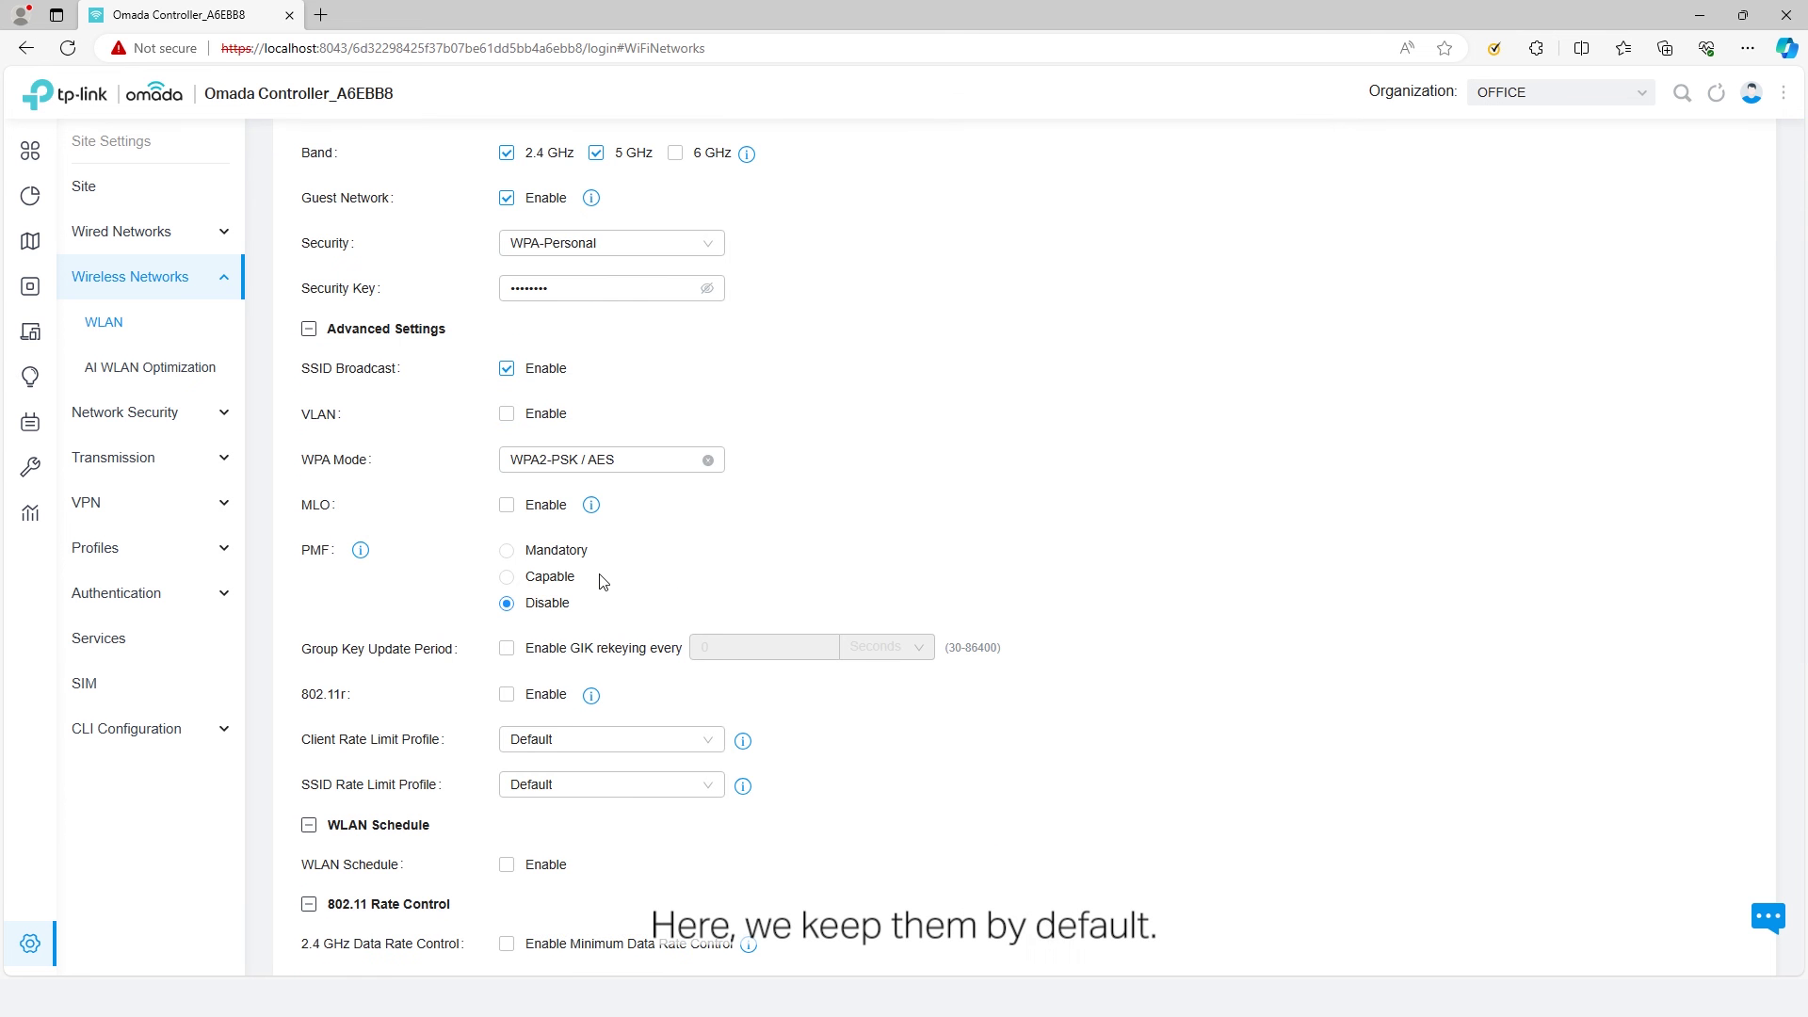
scroll(601, 582, "down", 4)
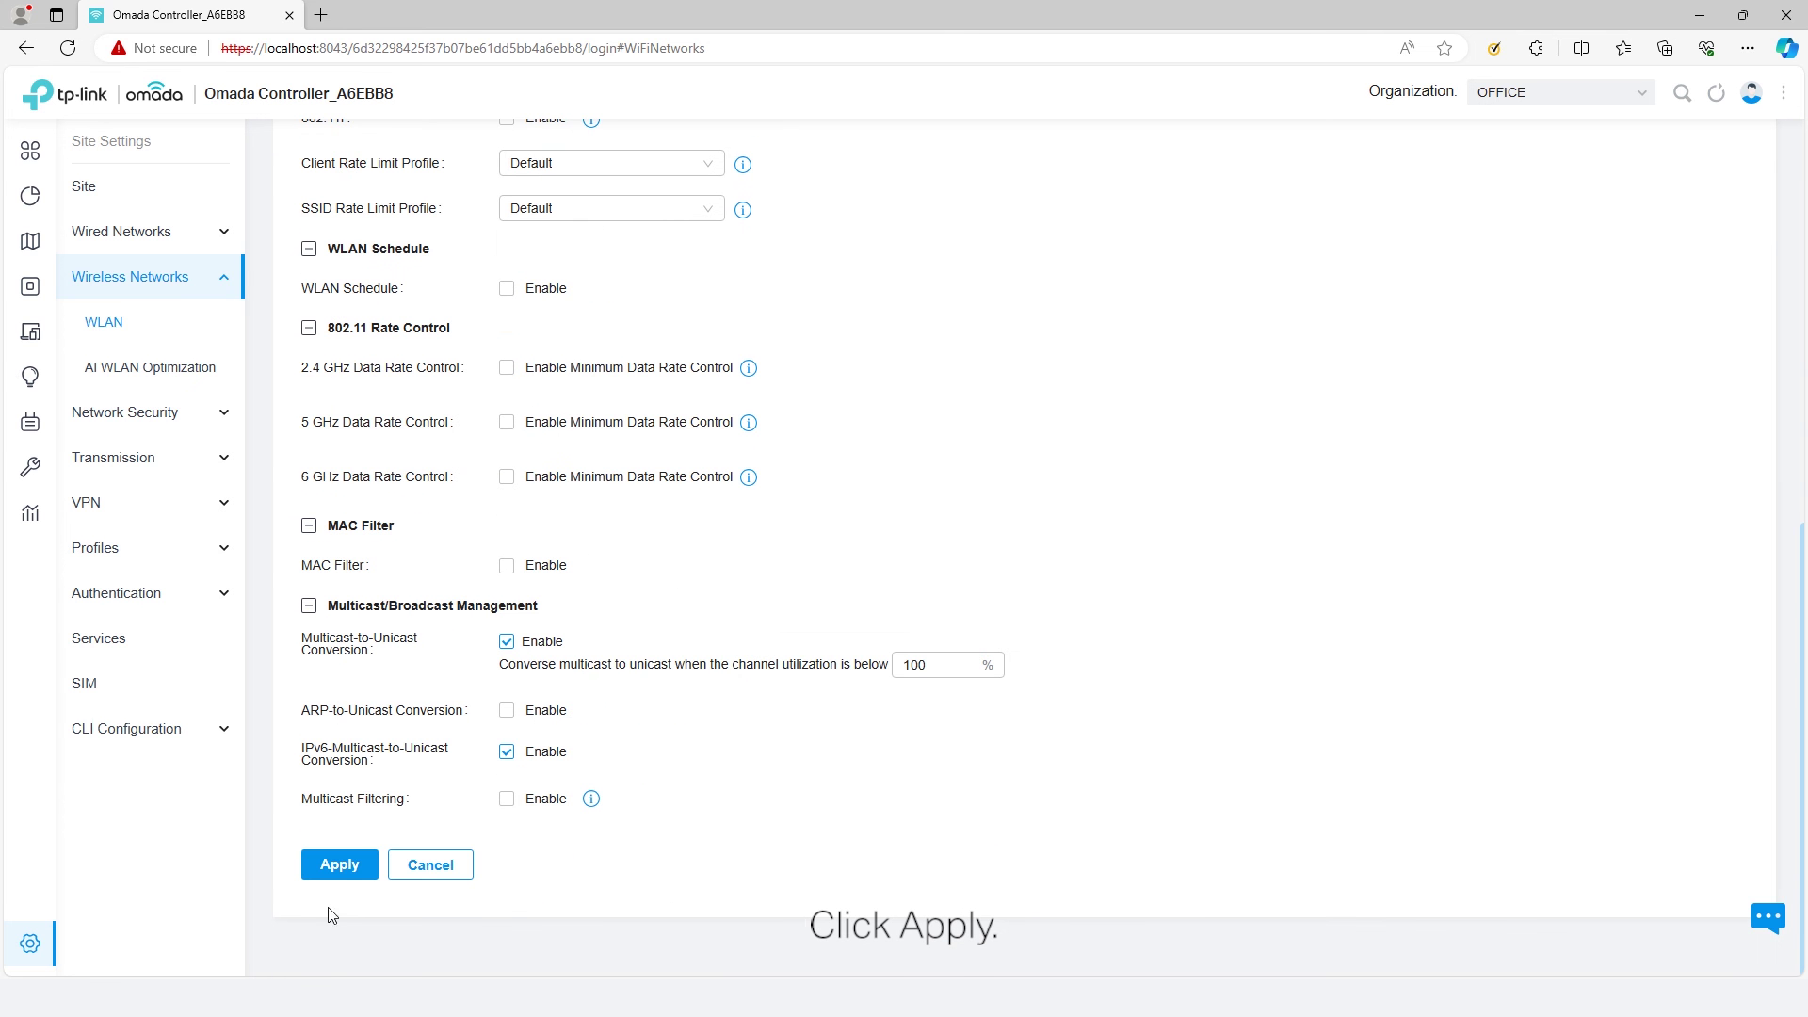
left_click(340, 864)
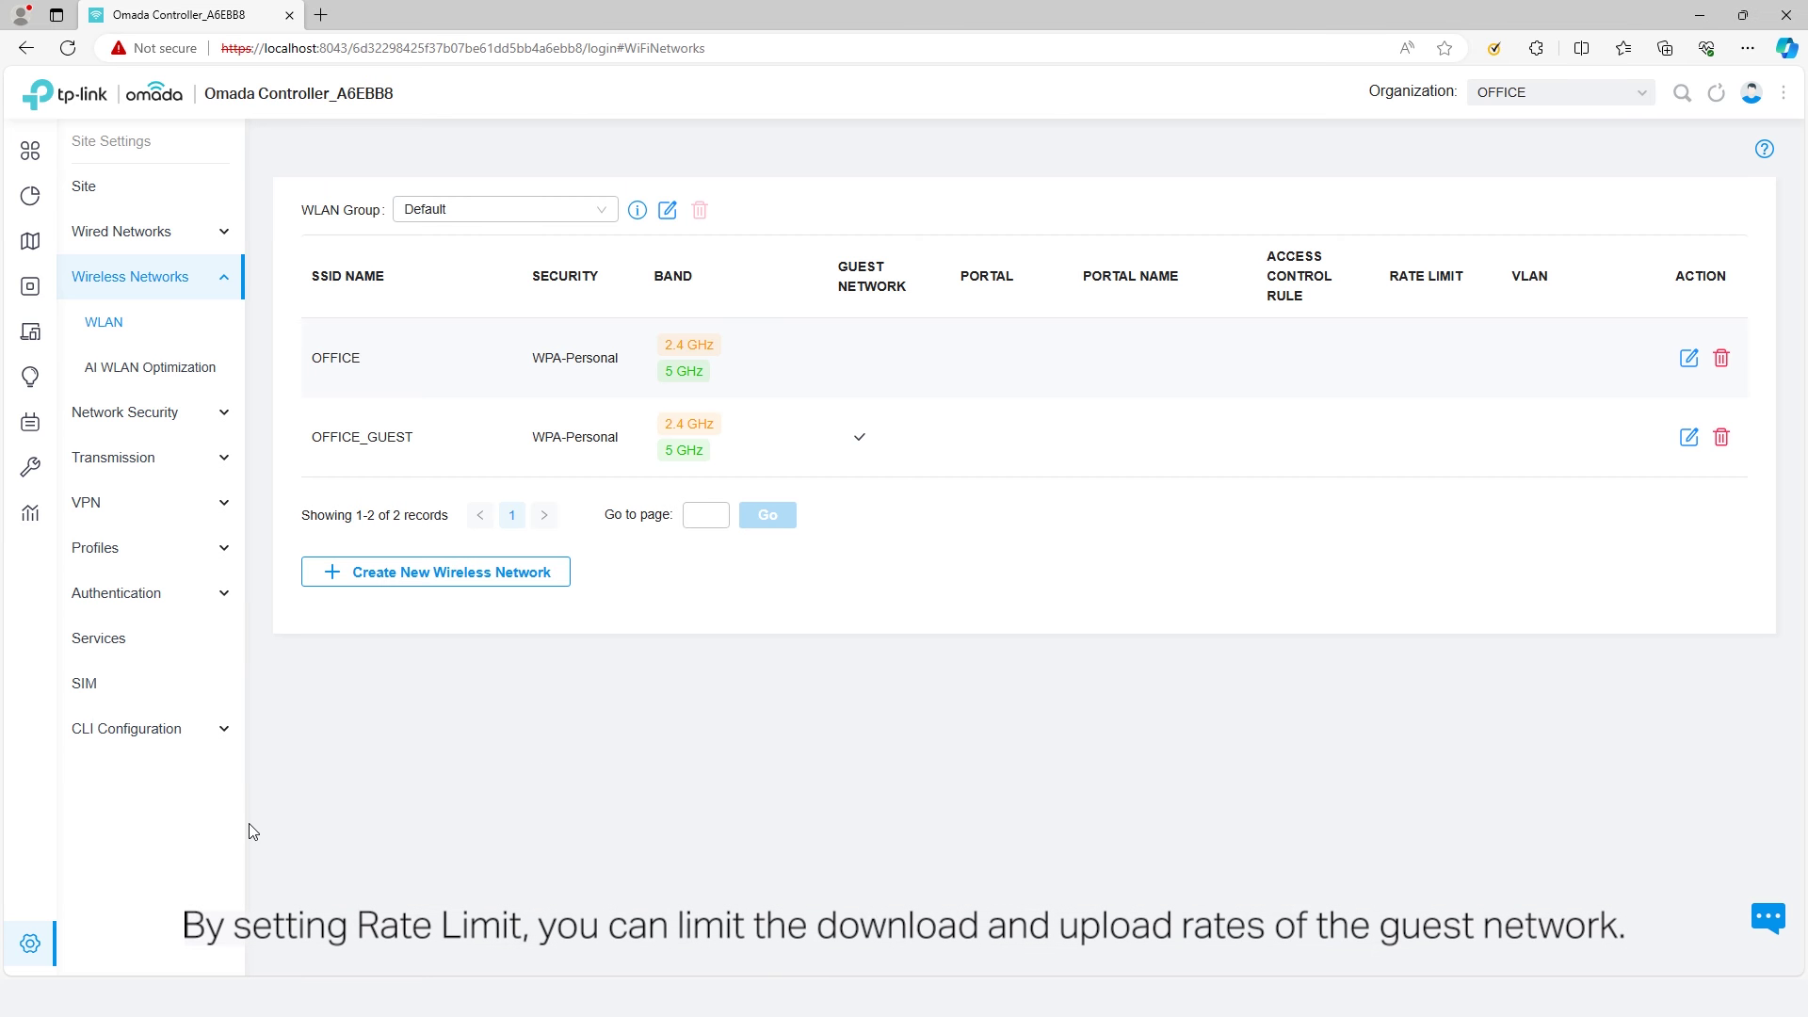
Start a new rate limit profile under Profiles > Rate Limit, named RATE LIMIT 1
left_click(122, 553)
left_click(130, 599)
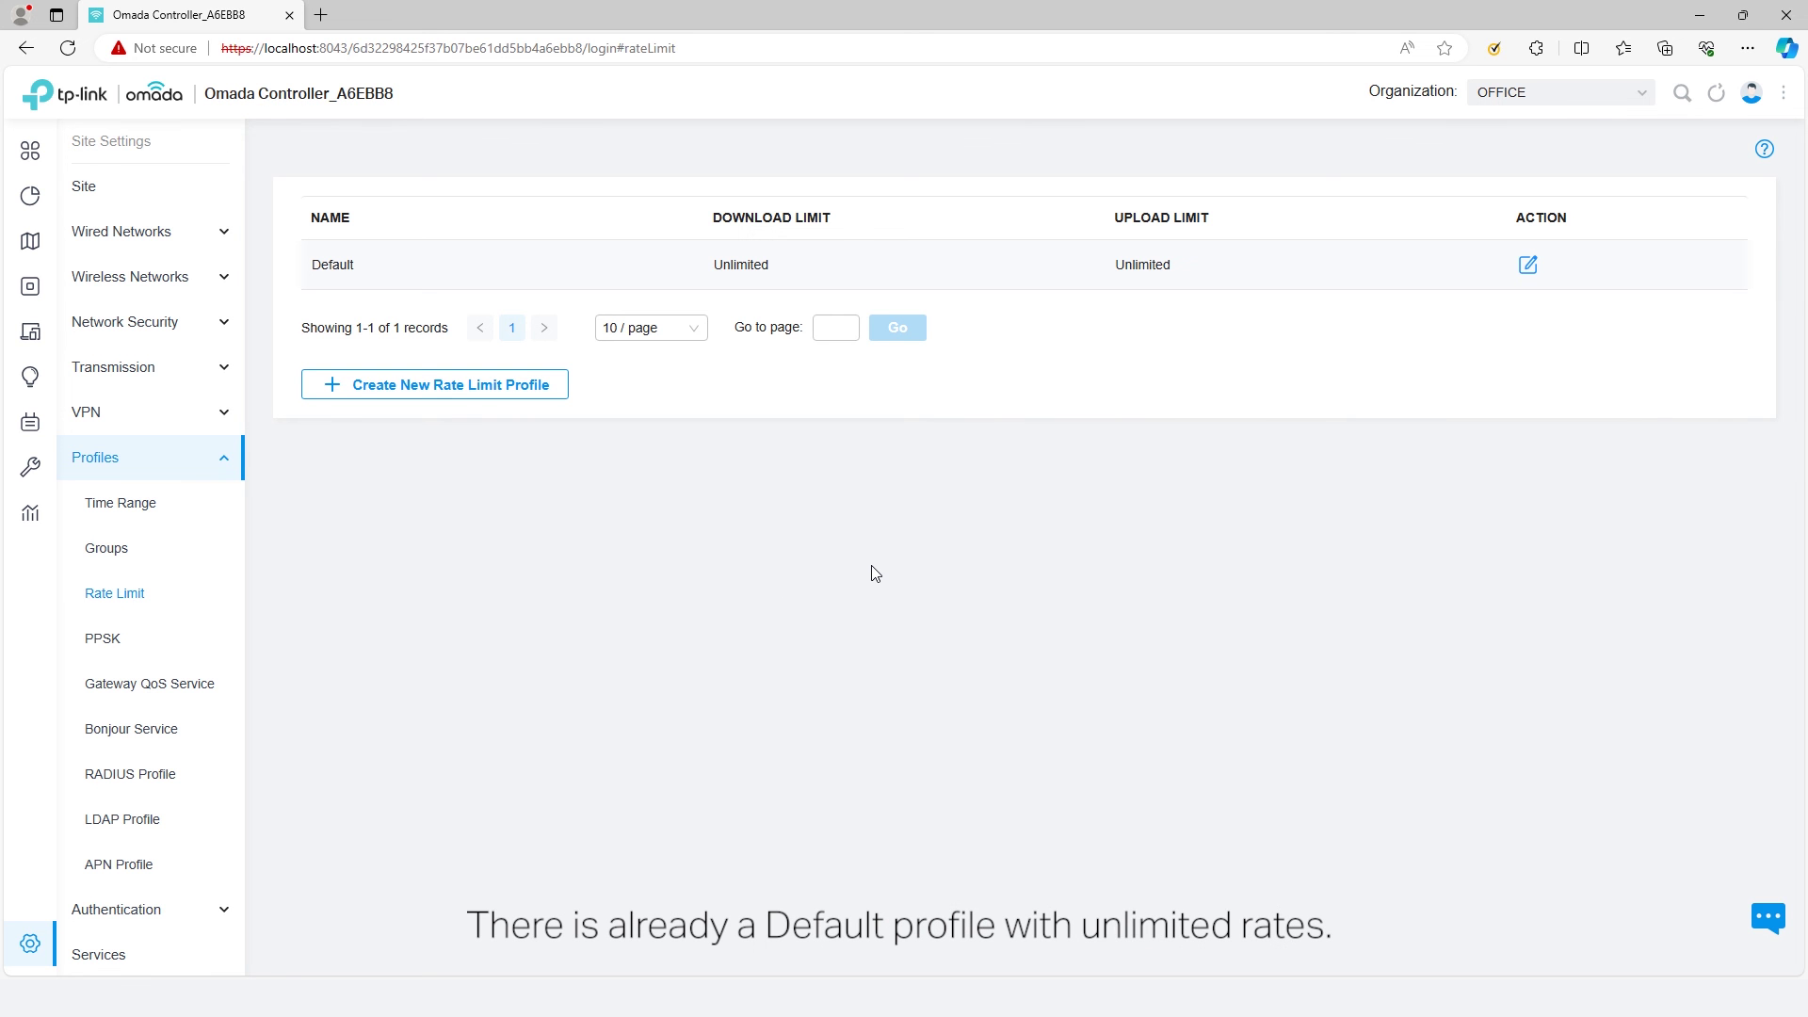
left_click(572, 391)
left_click(616, 355)
type("ATE")
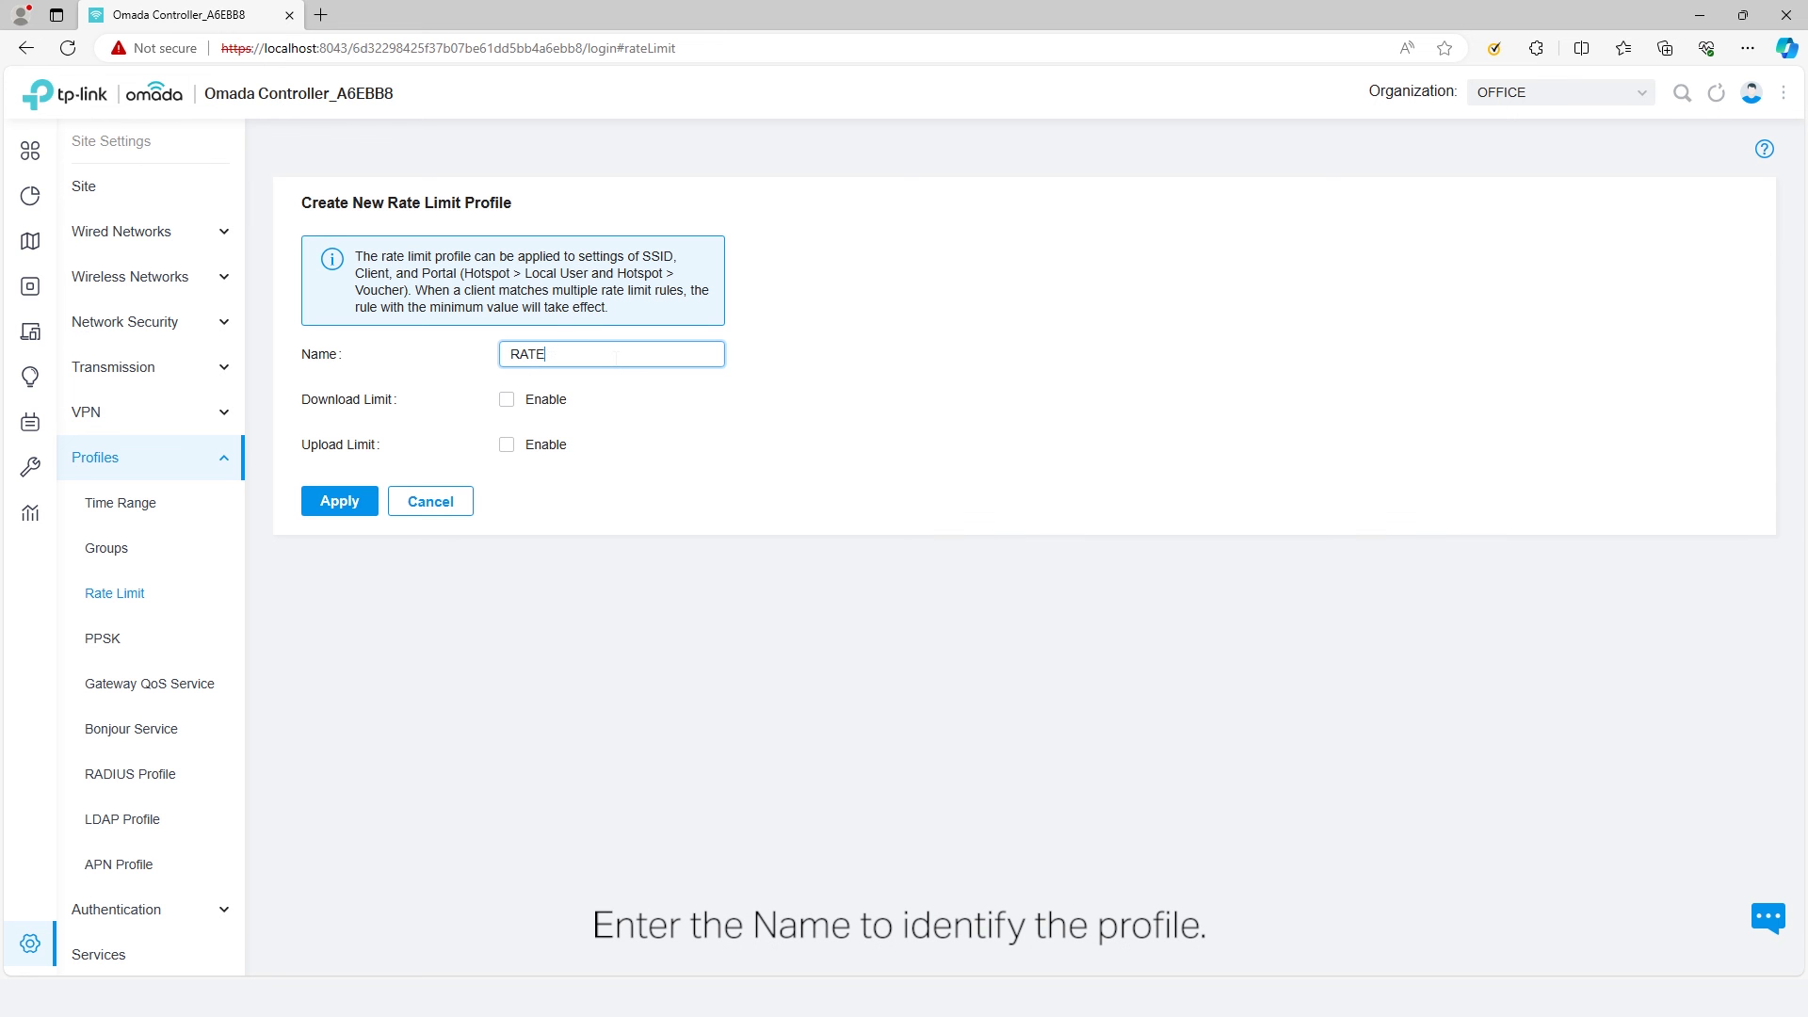
type("T 1")
Enable a 1000 Kbps download and 500 Kbps upload limit and apply the profile
left_click(526, 406)
left_click(524, 447)
left_click(640, 400)
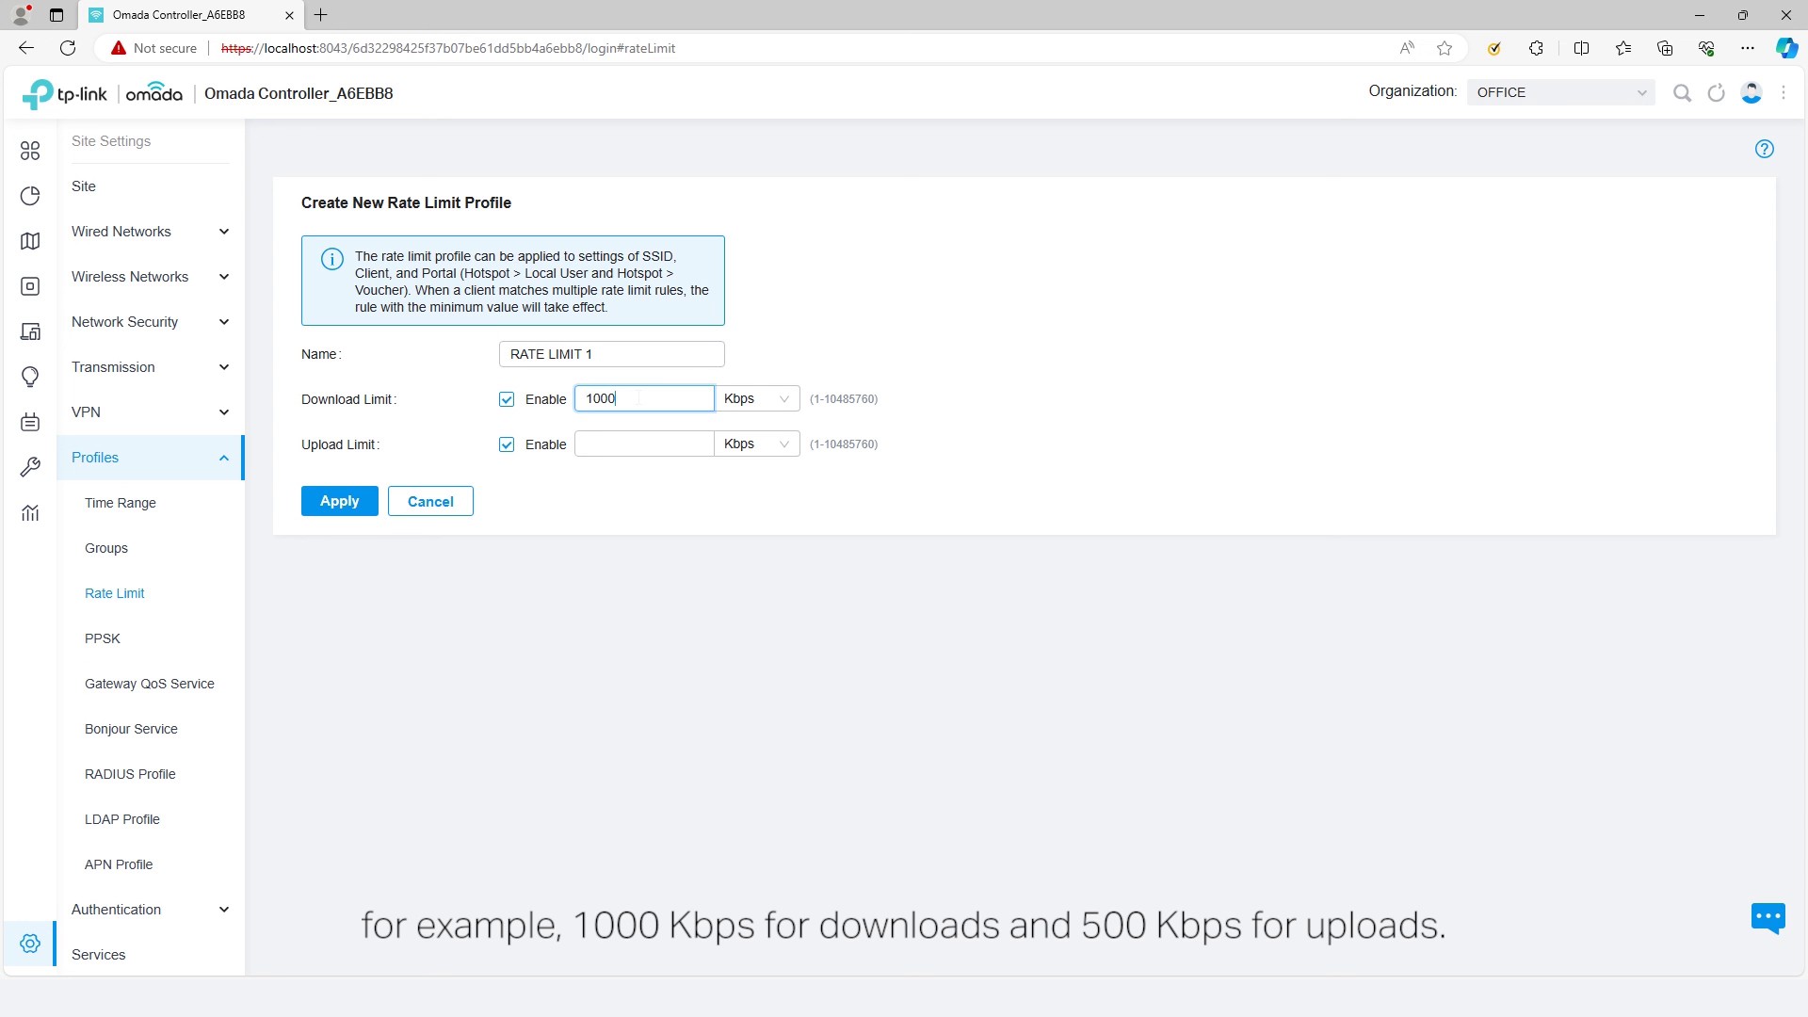
left_click(603, 443)
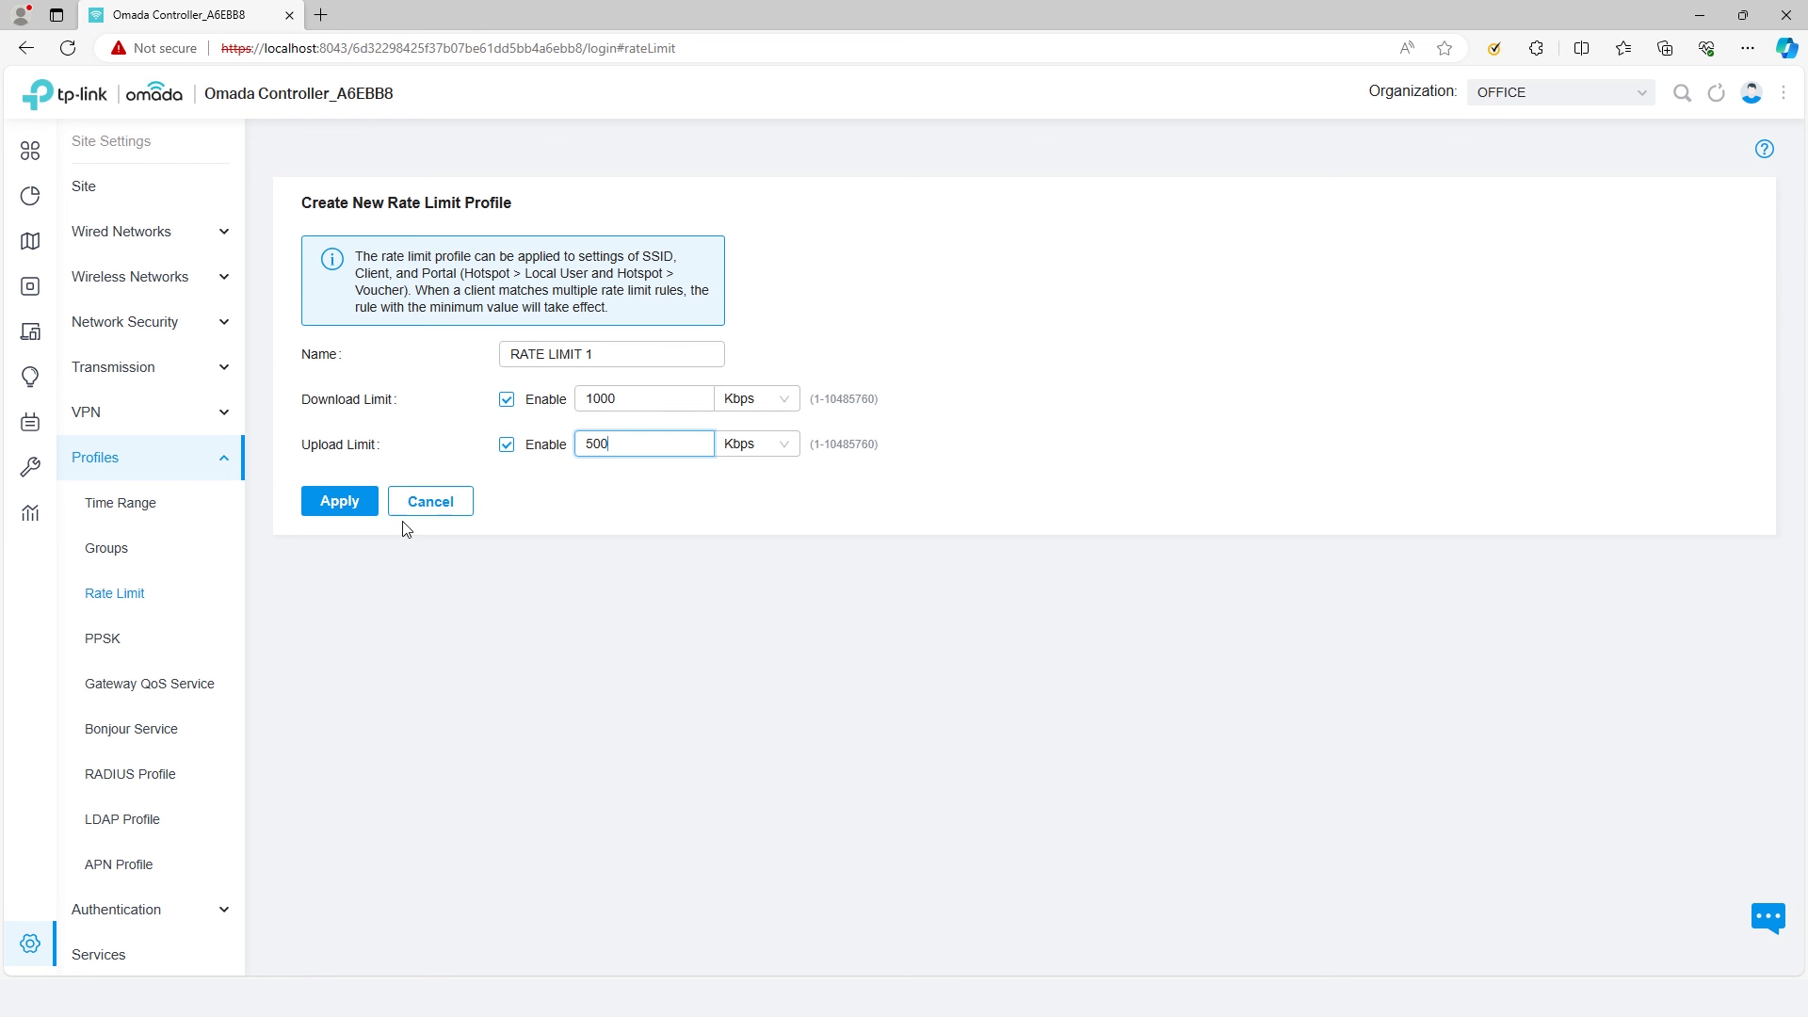
left_click(361, 512)
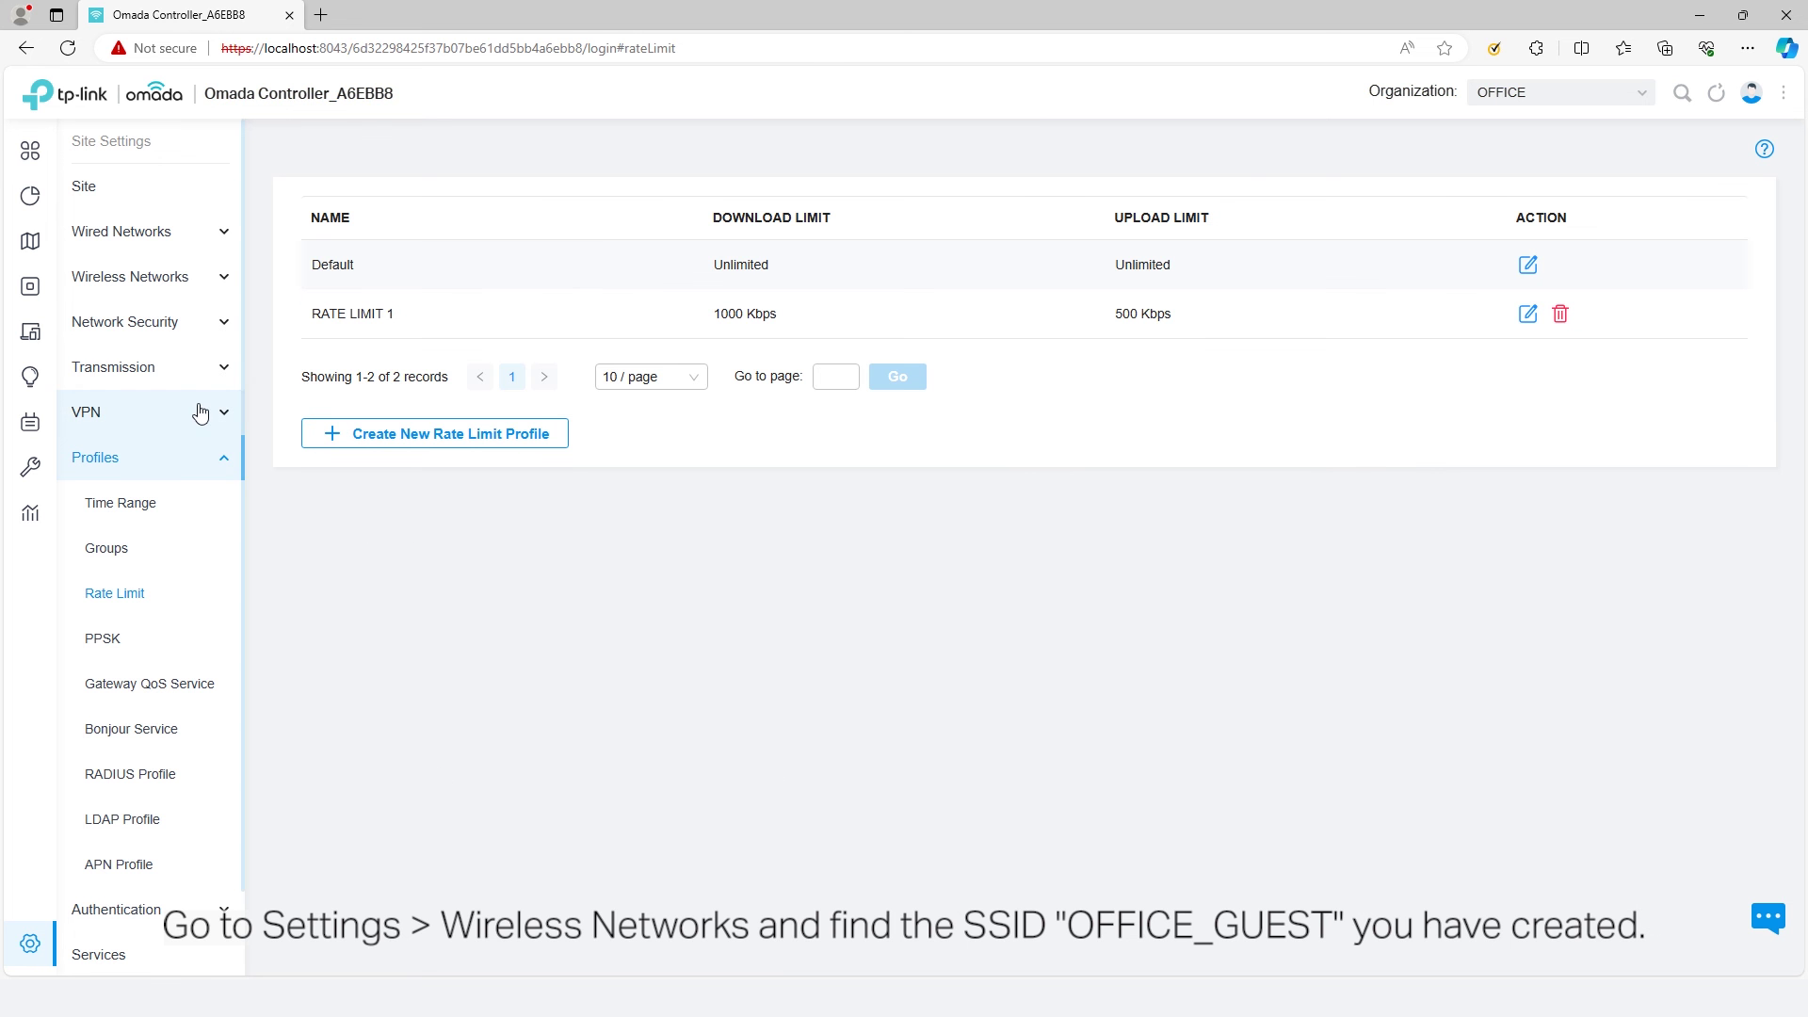
Edit OFFICE_GUEST and assign RATE LIMIT 1 as its client rate limit profile in Advanced Settings
left_click(165, 289)
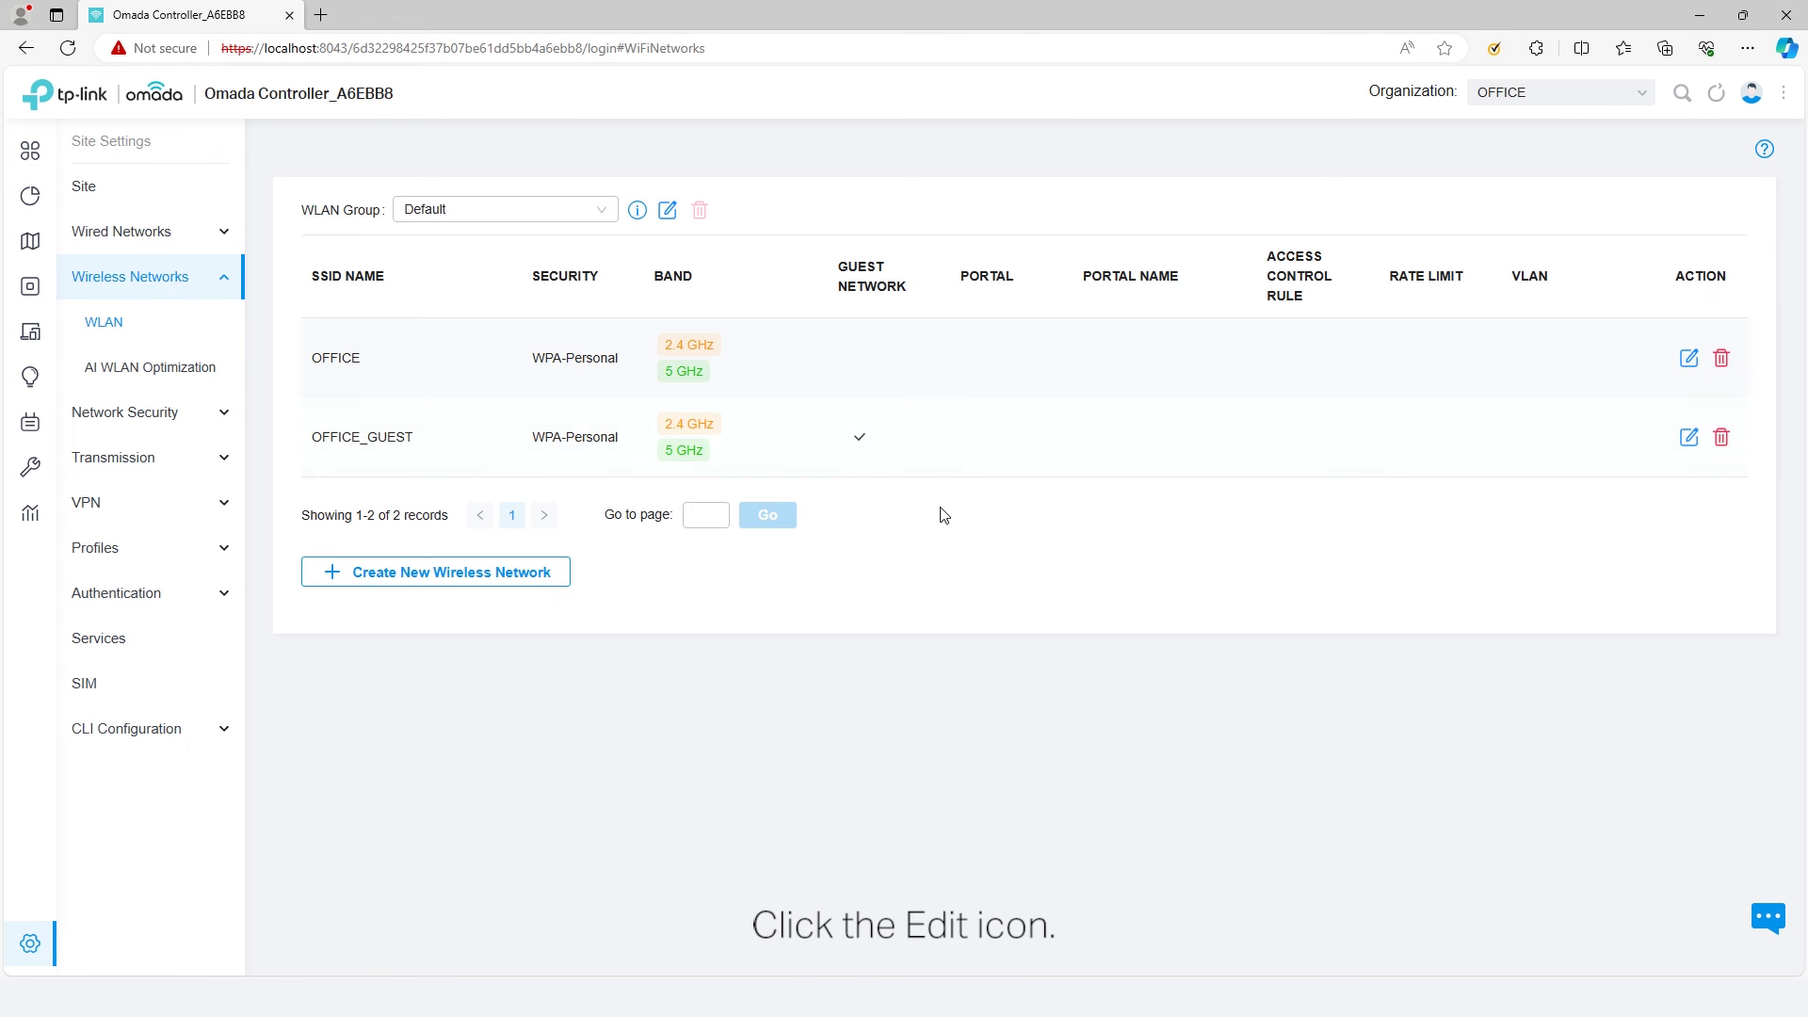
left_click(1687, 441)
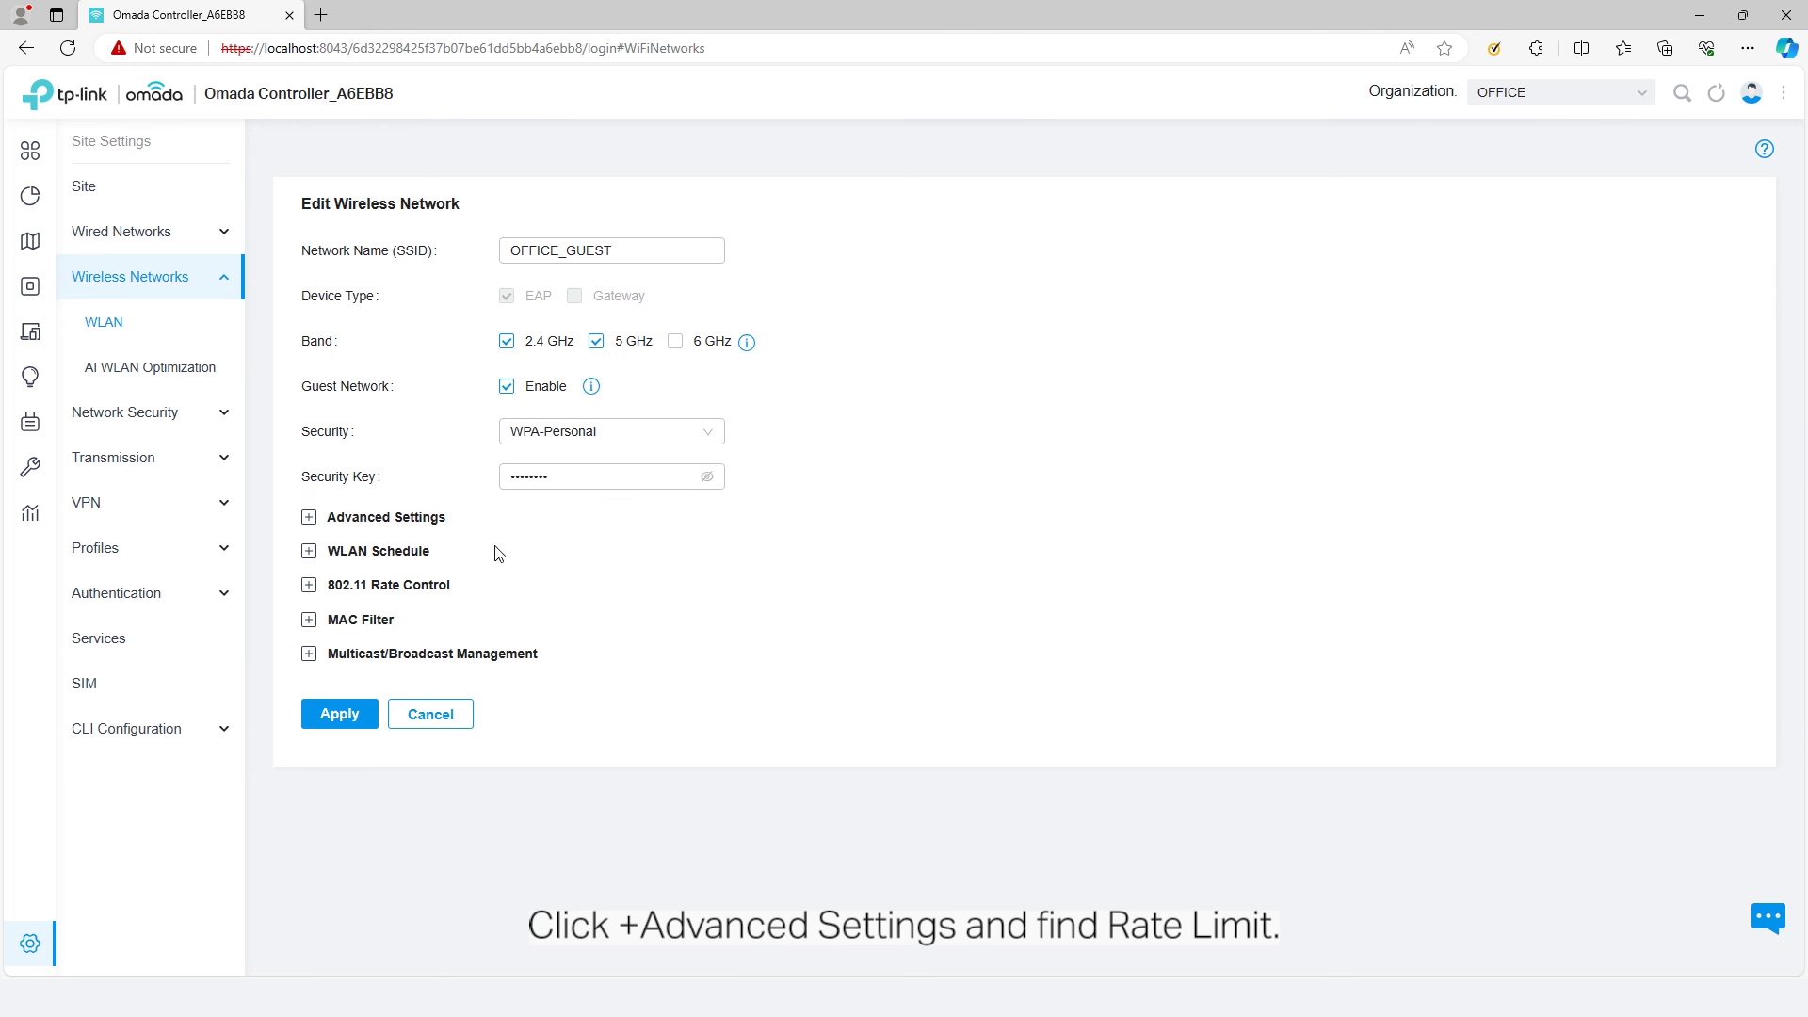
left_click(309, 517)
scroll(415, 741, "down", 2)
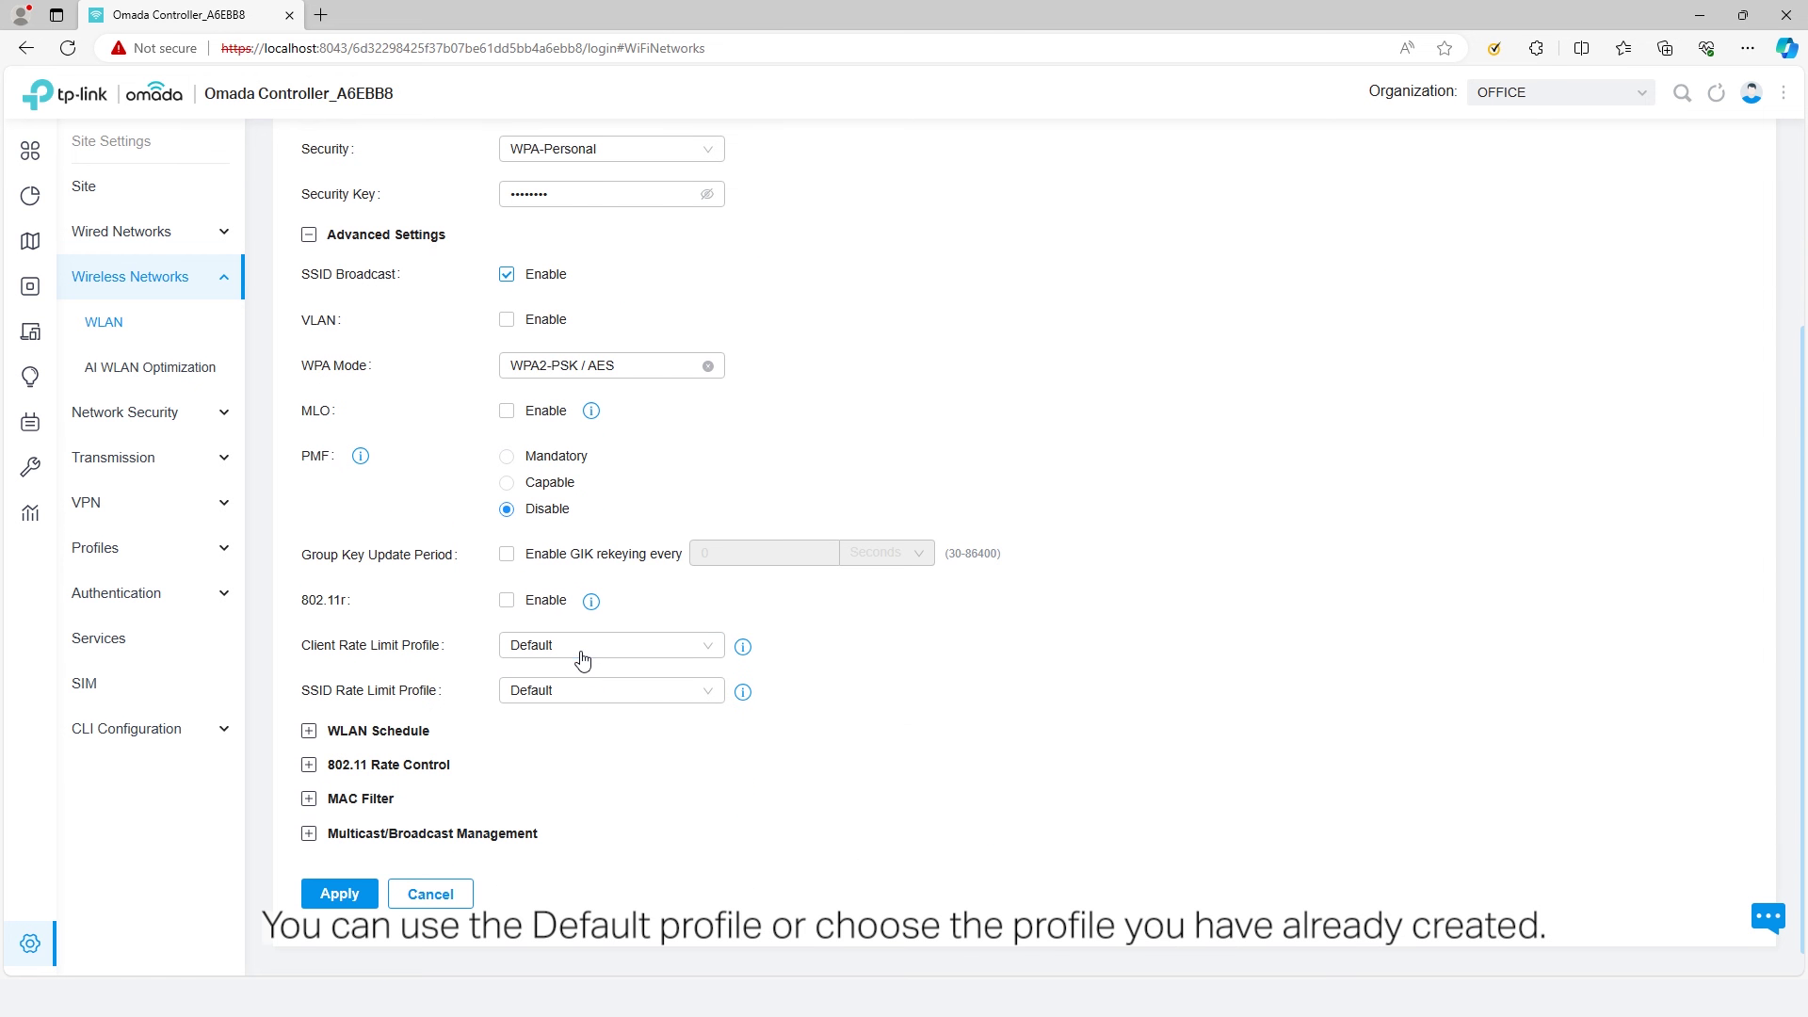
left_click(580, 658)
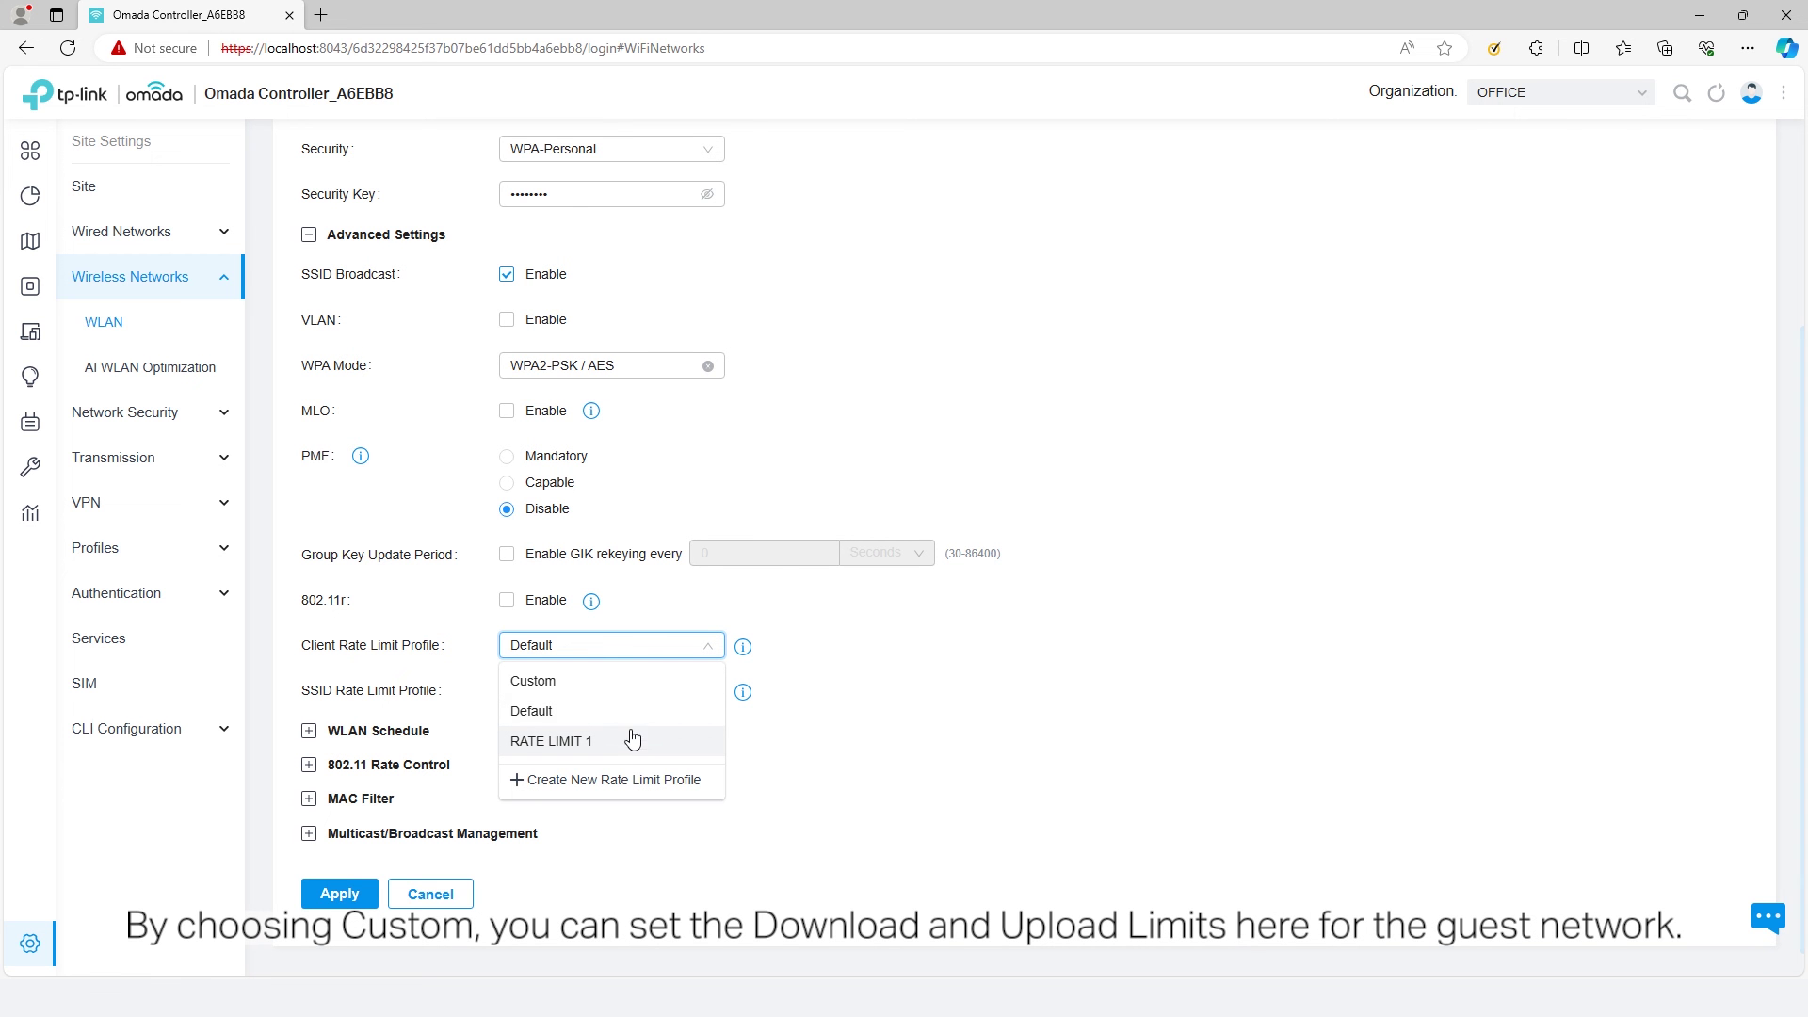
left_click(639, 746)
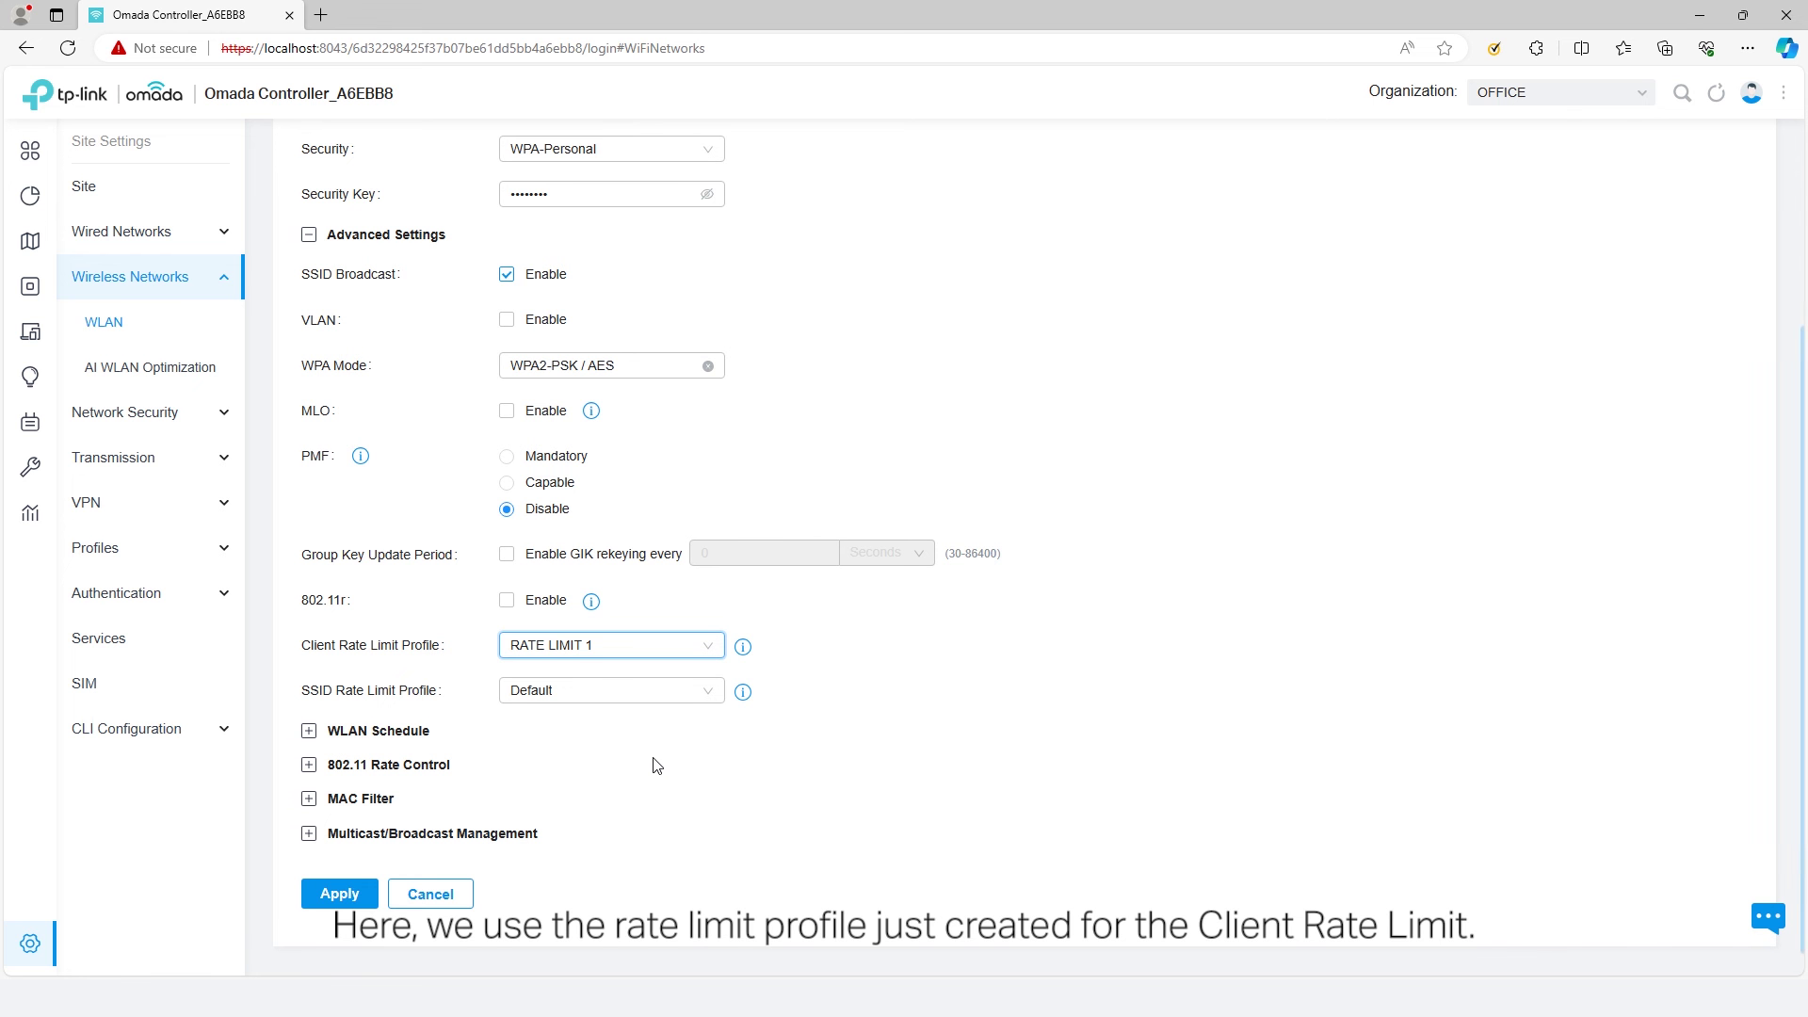
Set a Custom SSID rate limit of 10 Mbps download and 5 Mbps upload and apply
left_click(630, 696)
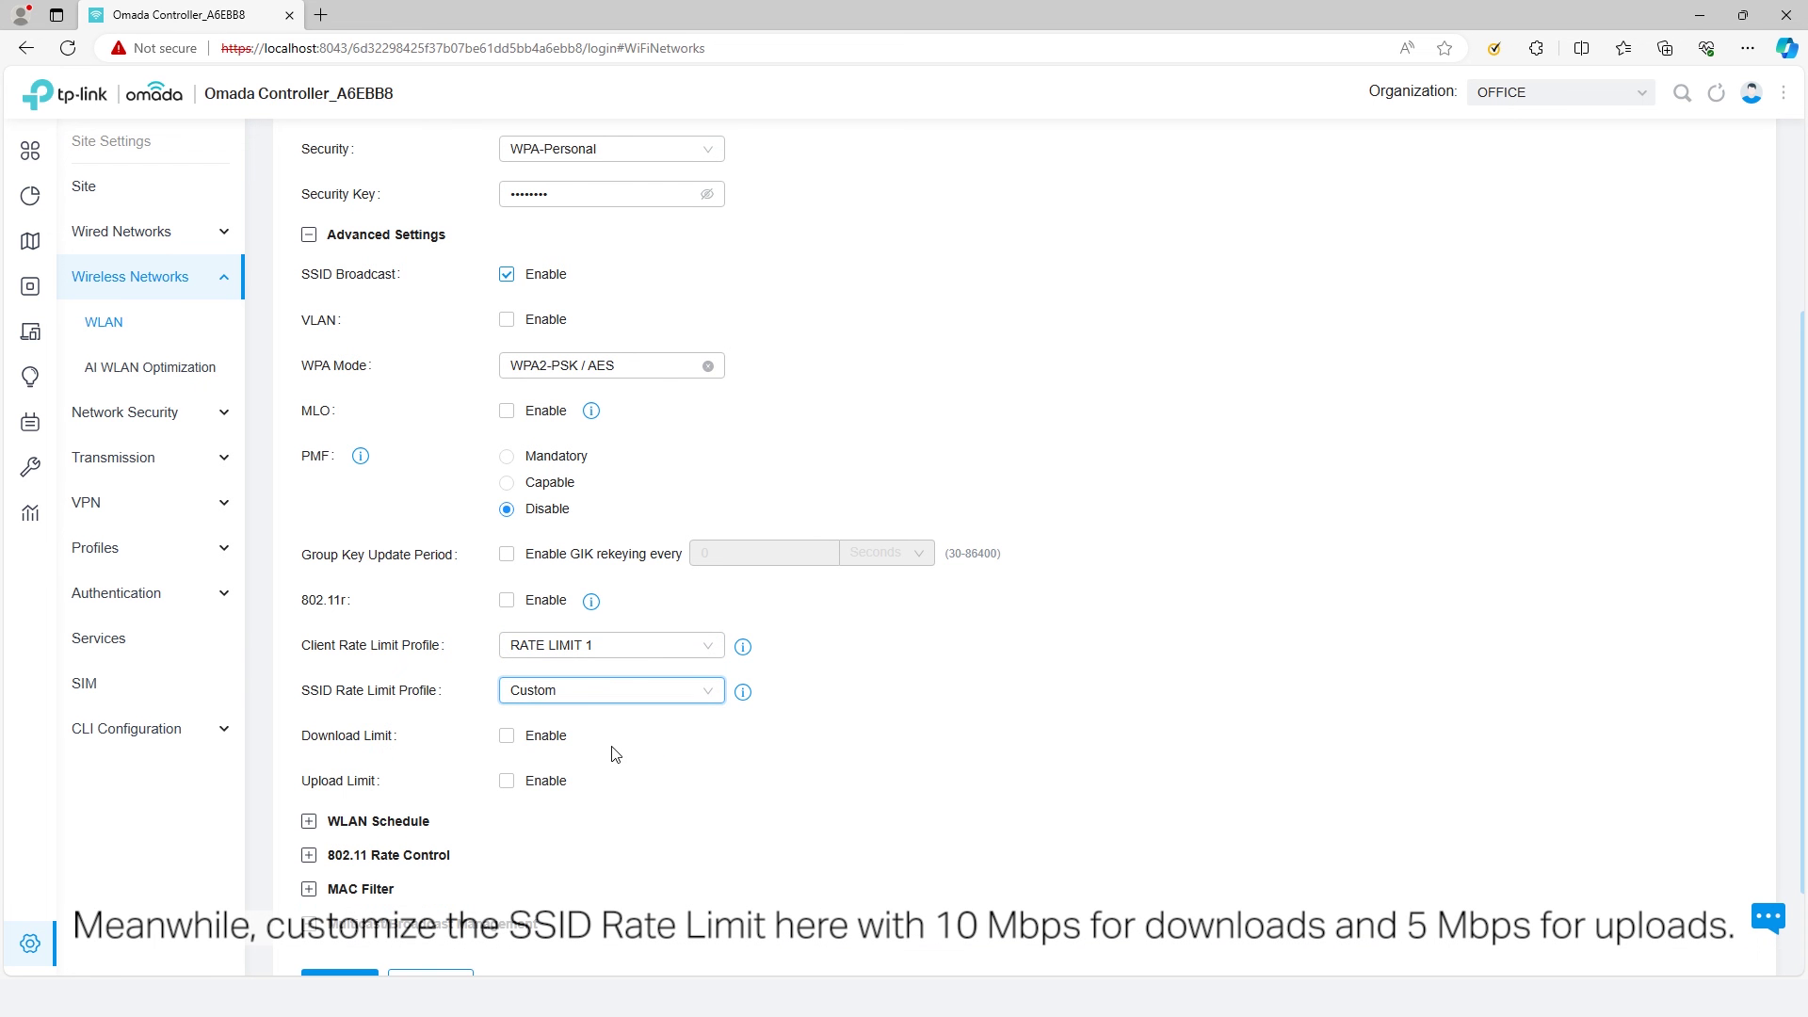
left_click(557, 744)
left_click(778, 736)
left_click(763, 800)
double_click(707, 736)
type("0")
left_click(546, 781)
double_click(622, 781)
type("5")
left_click(771, 786)
left_click(769, 847)
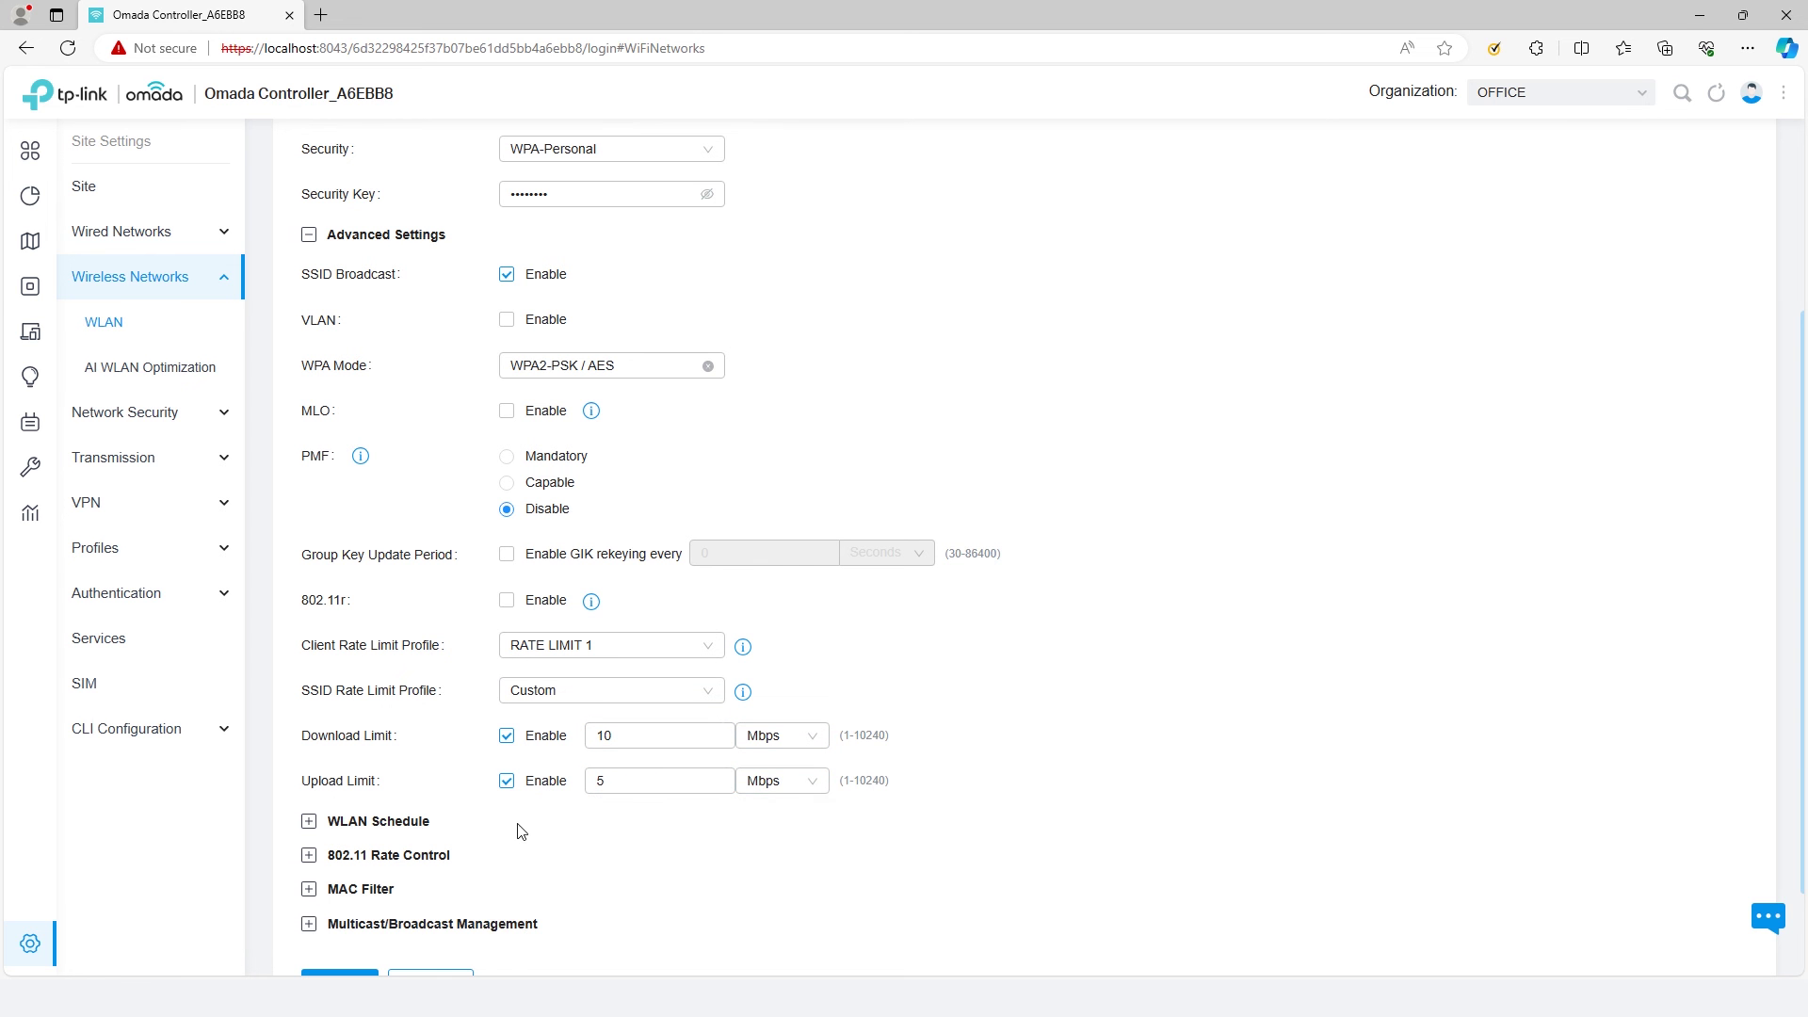
scroll(479, 887, "down", 1)
left_click(346, 890)
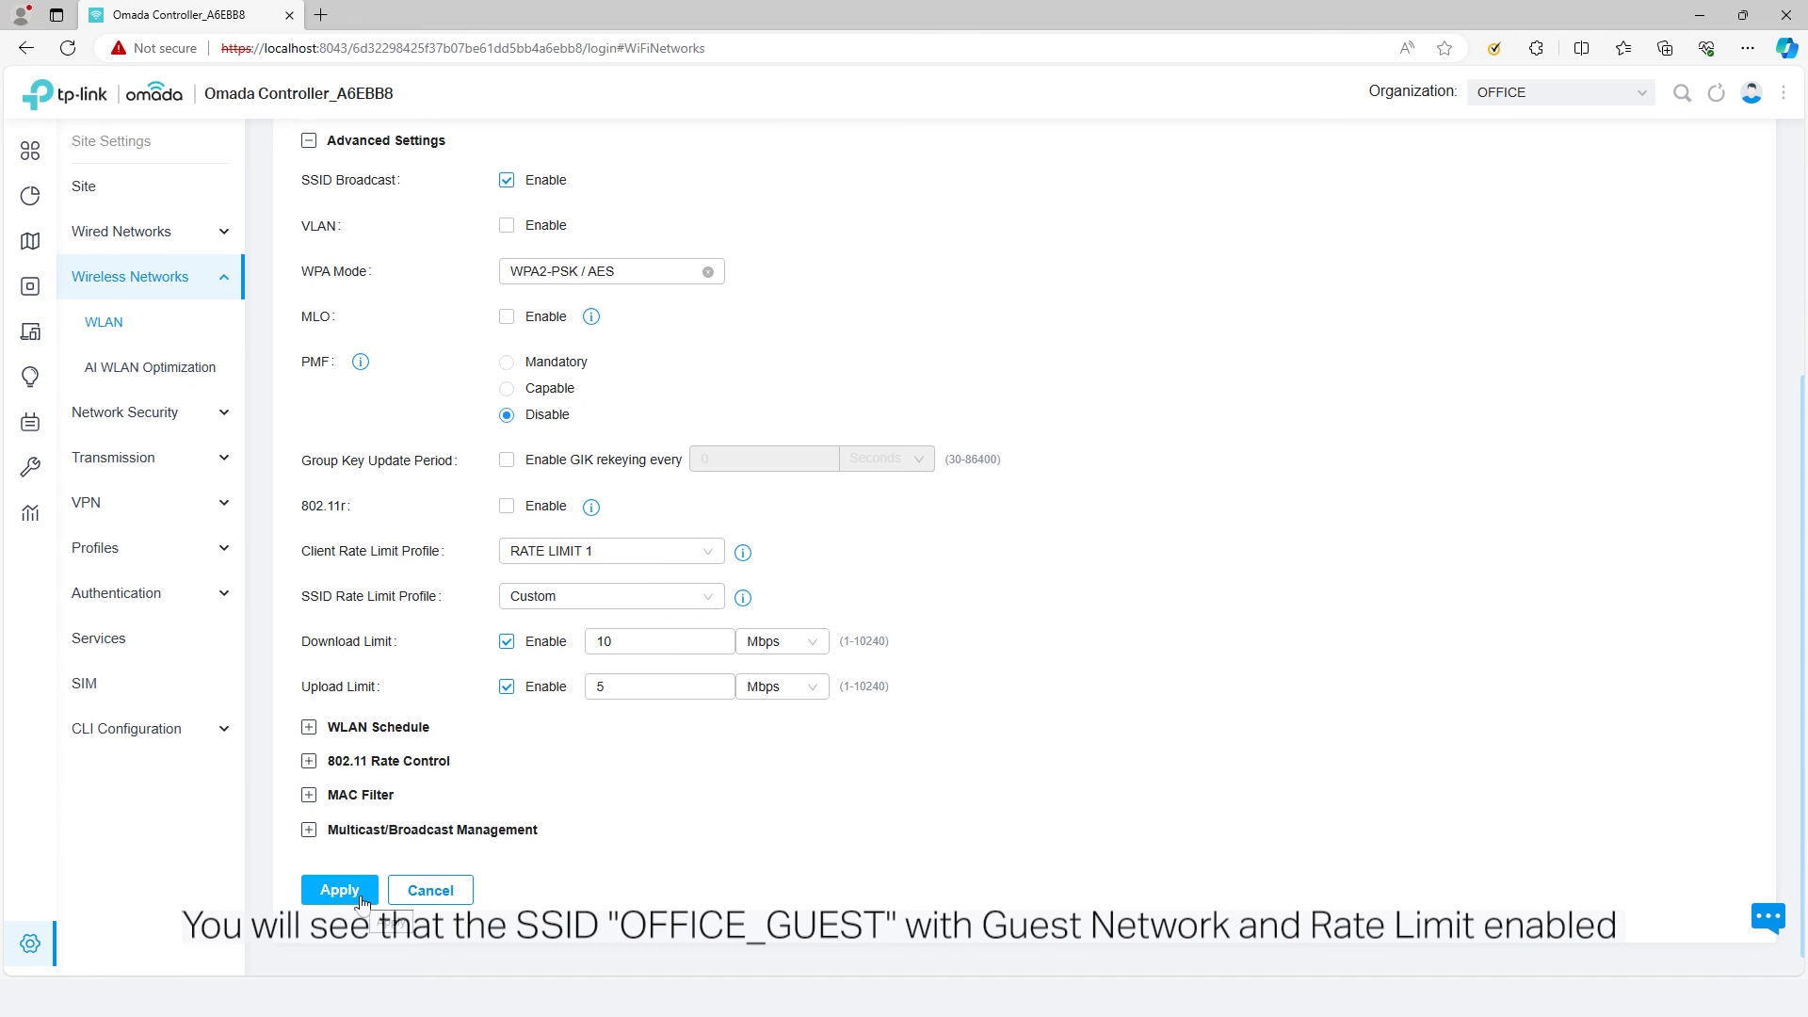